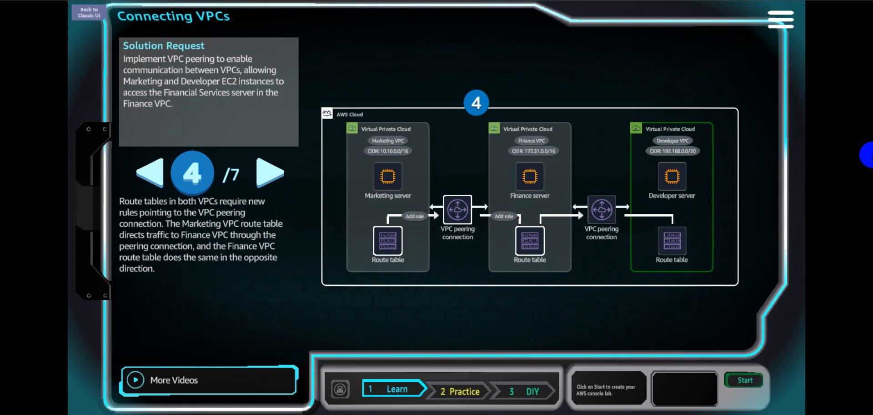
# Read through the Connecting VPCs solution walkthrough from step 5 to step 7, covering the peering connections and route tables.
pyautogui.click(260, 164)
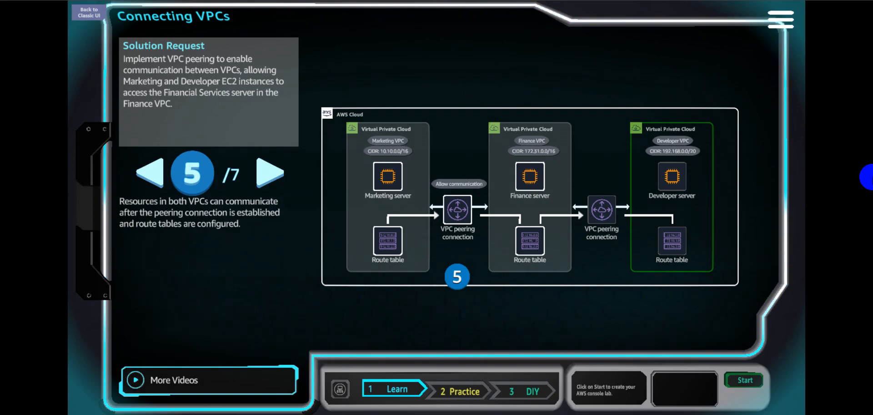
pyautogui.click(150, 172)
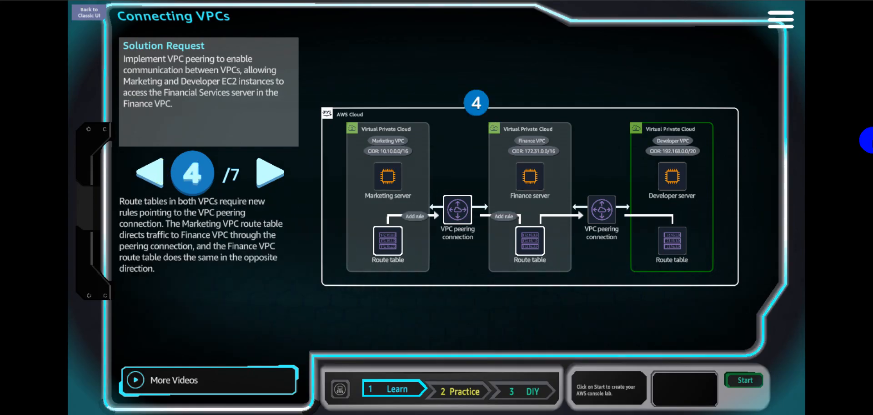
pyautogui.click(270, 174)
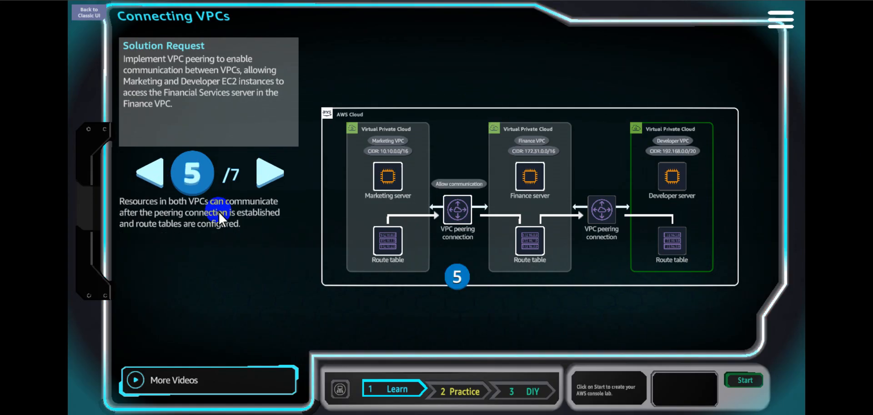
pyautogui.click(269, 173)
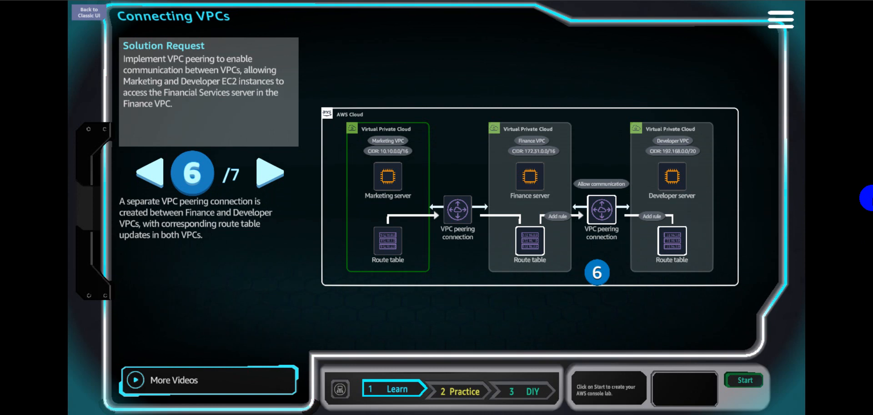
pyautogui.click(270, 174)
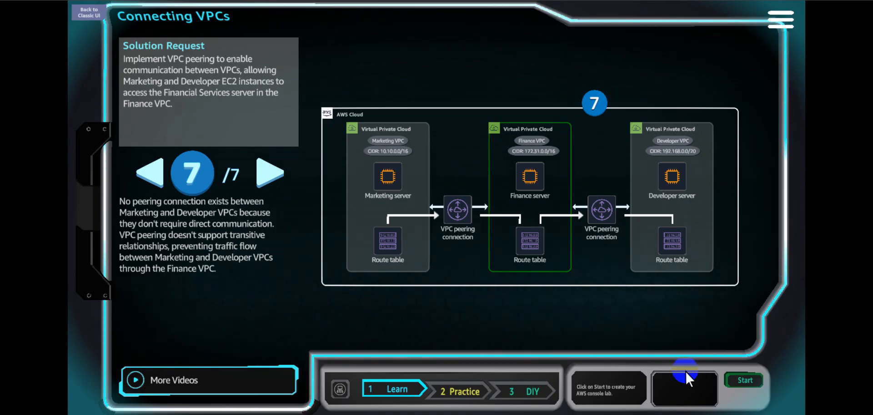
# Switch to the Practice stage, start the lab, show its steps and open the AWS console.
pyautogui.click(461, 392)
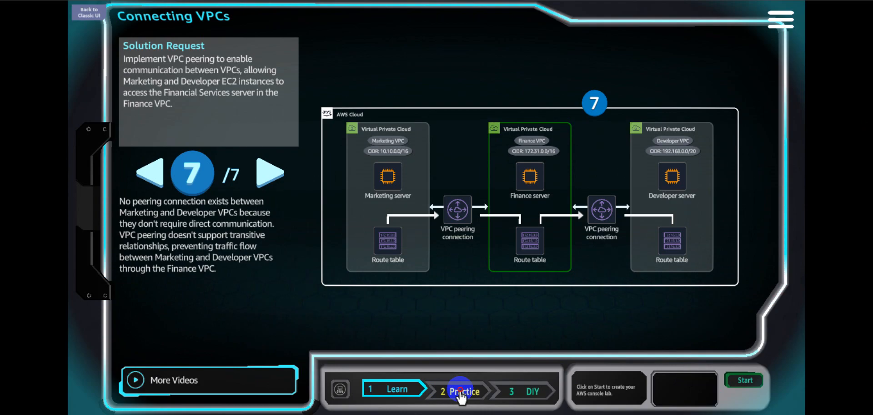
pyautogui.click(746, 381)
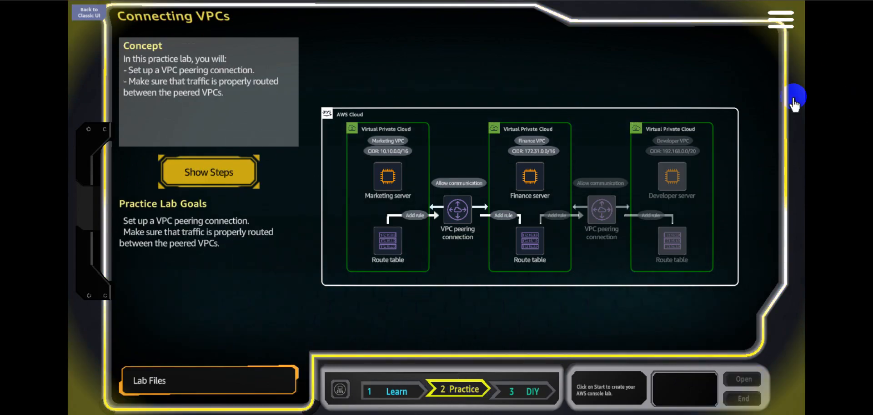
pyautogui.click(233, 169)
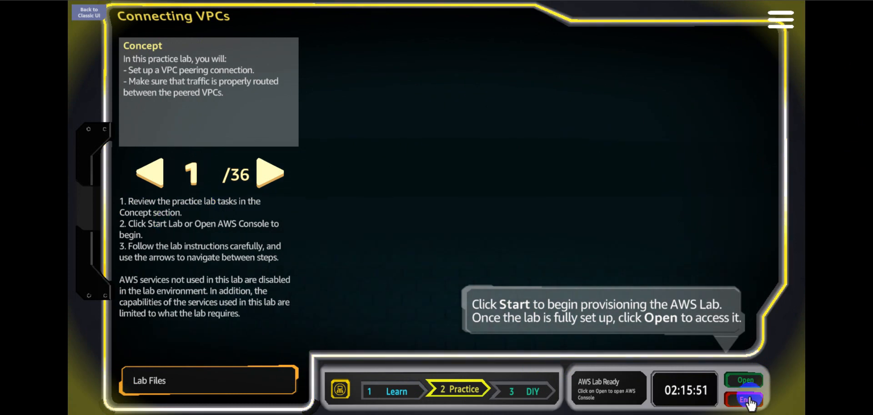
pyautogui.click(748, 381)
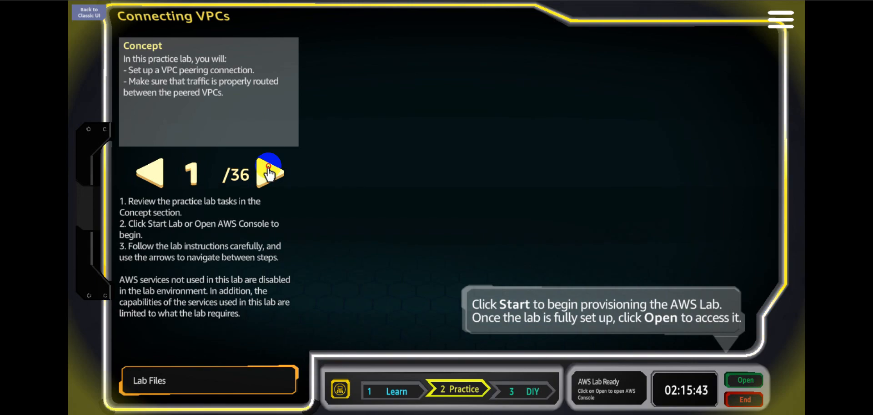
# Advance the practice instructions to step 4 and show the Your VPCs list in the lab's AWS console.
pyautogui.click(269, 173)
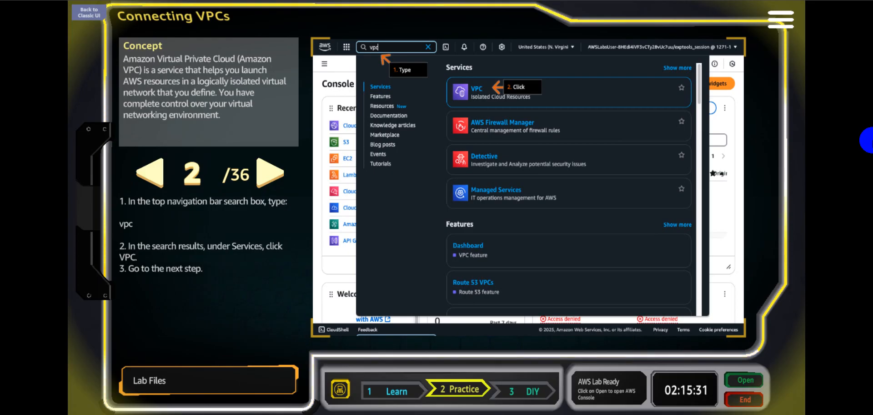
pyautogui.click(271, 176)
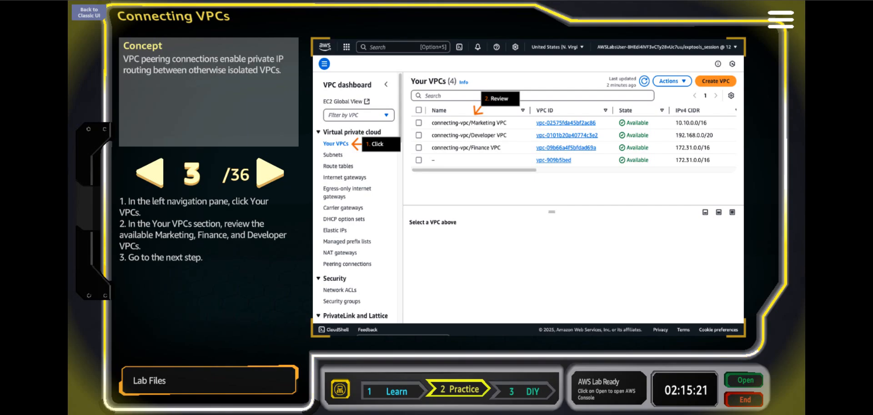
pyautogui.click(734, 377)
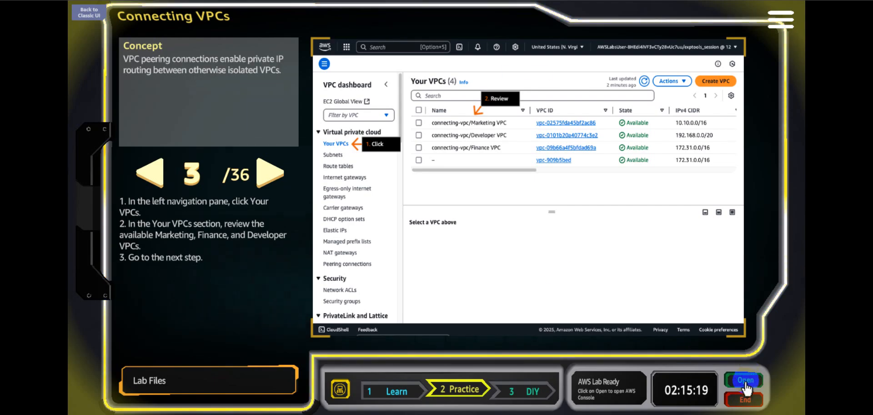
pyautogui.click(745, 382)
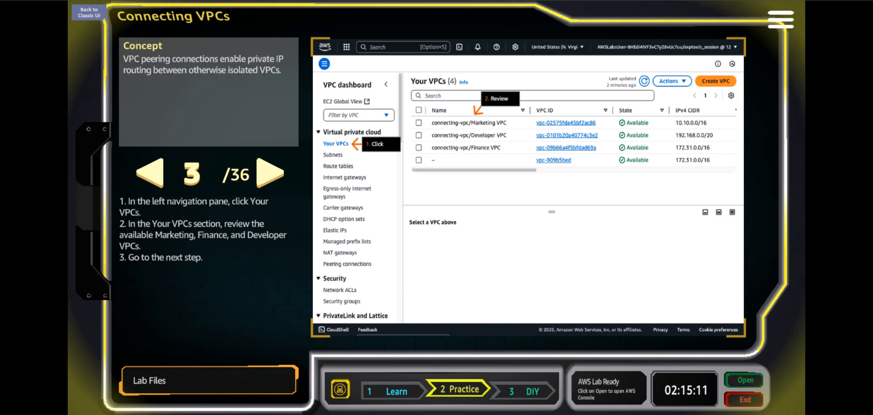
pyautogui.click(664, 1)
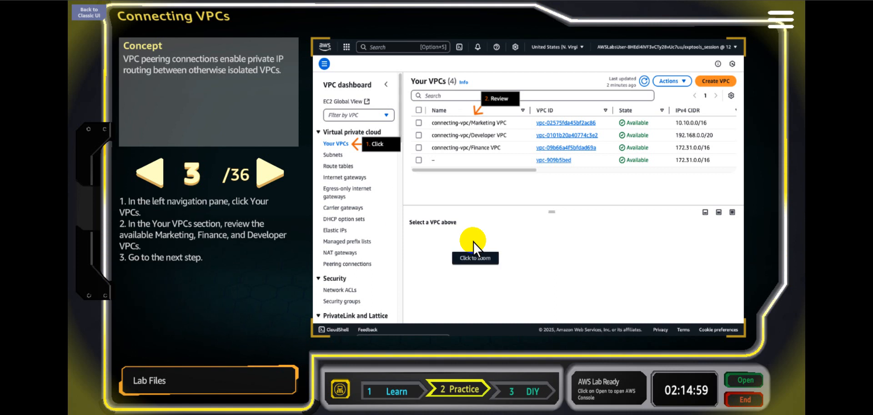
pyautogui.click(268, 175)
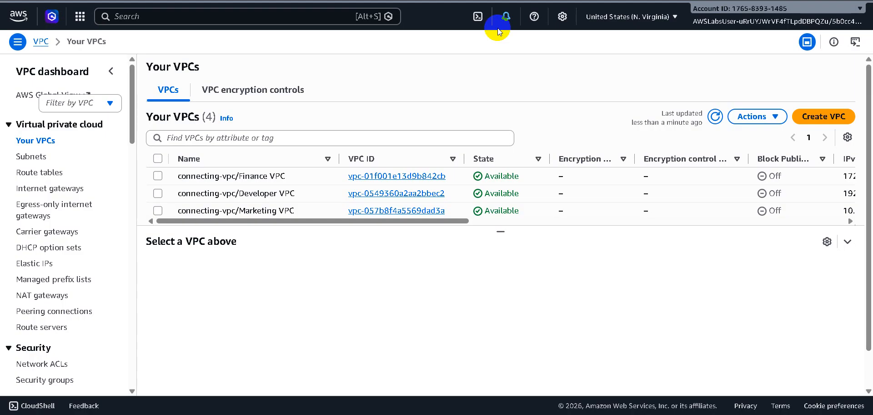
# Open EC2 from the recently visited services in a new browser tab.
pyautogui.rightClick(80, 18)
pyautogui.click(79, 17)
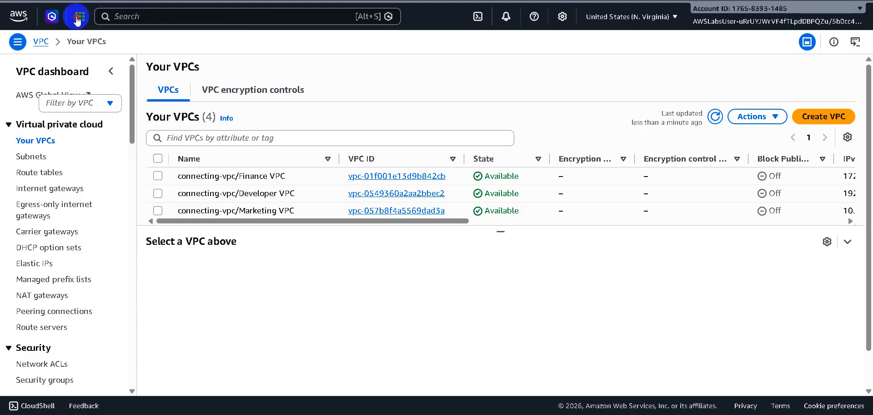
pyautogui.click(78, 18)
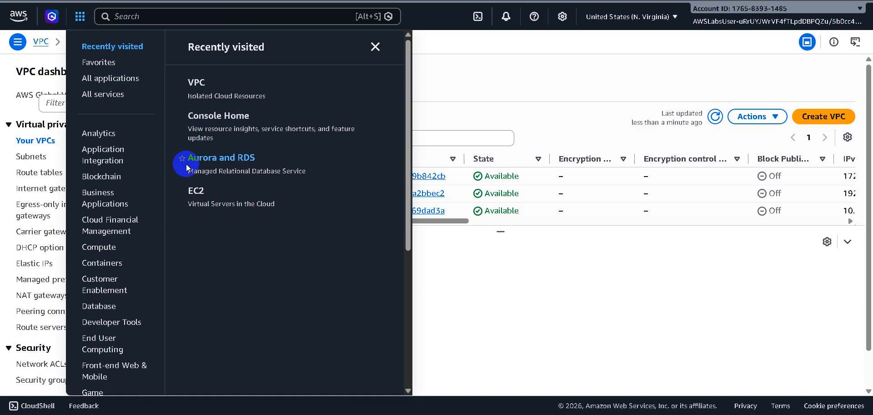
pyautogui.rightClick(199, 192)
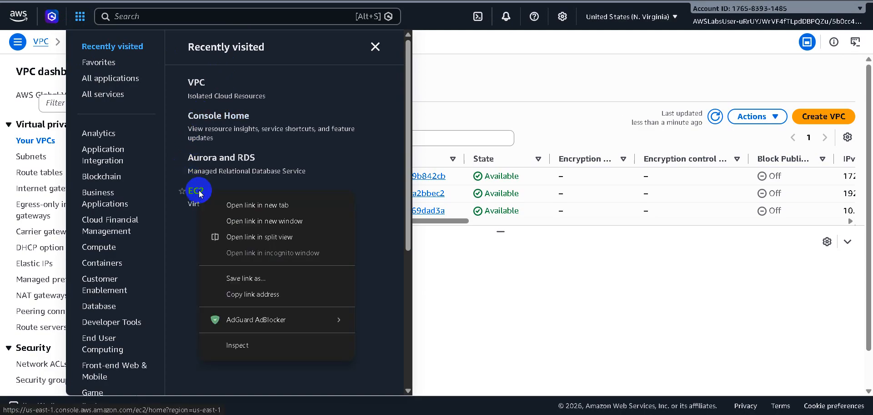
pyautogui.click(228, 202)
# Return to the lab instructions and advance them to step 6.
pyautogui.hotkey('ctrl', 'Tab')
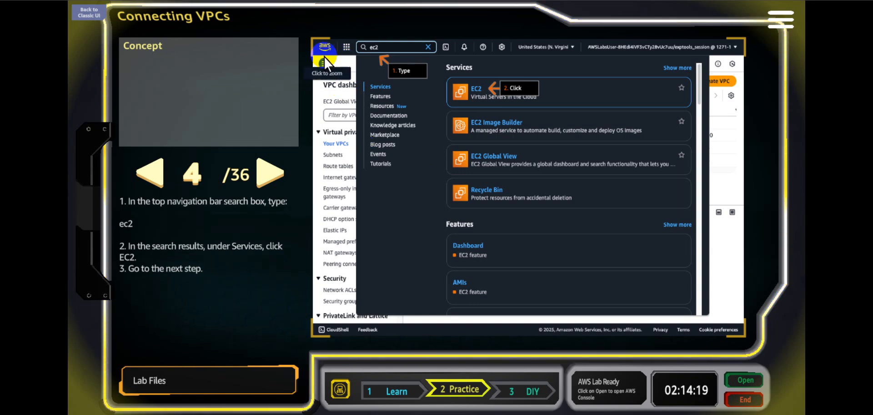
pyautogui.click(269, 182)
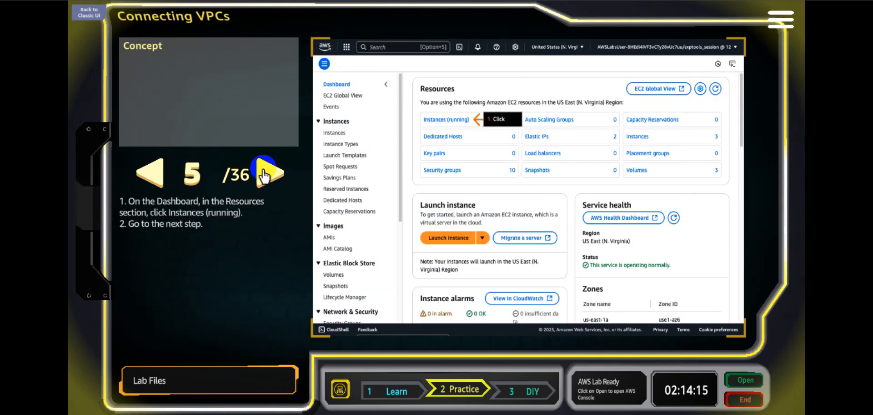
pyautogui.click(269, 176)
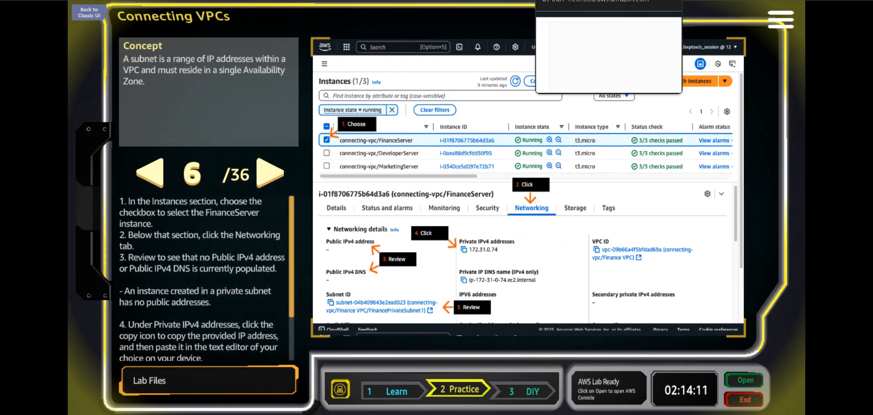
# Show the Instances list in the EC2 console and widen its Name column.
pyautogui.click(574, 0)
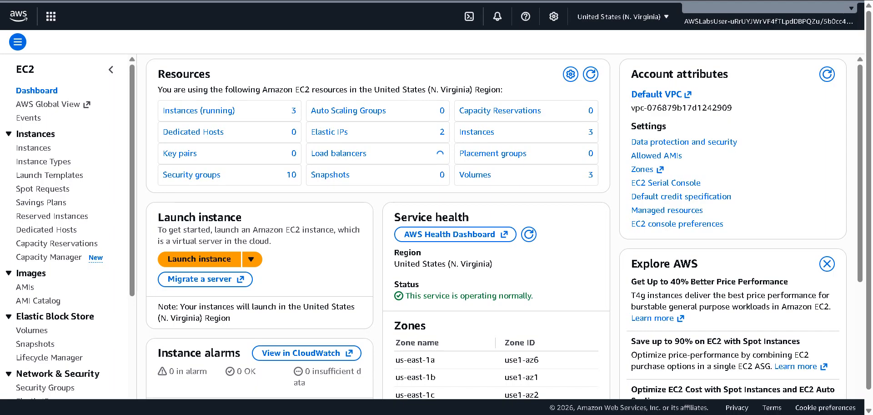
pyautogui.click(39, 152)
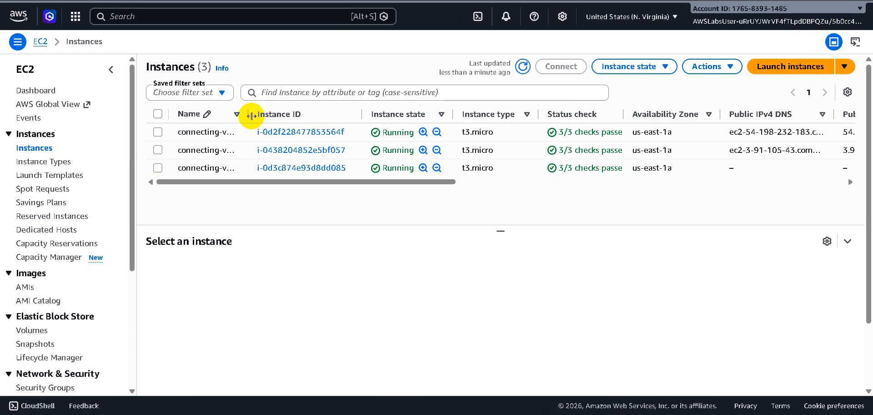
pyautogui.moveTo(247, 117); pyautogui.dragTo(288, 114)
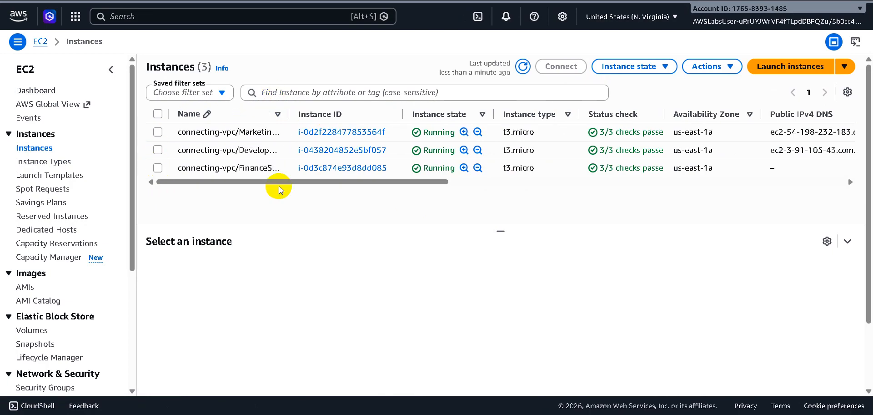
# Select the FinanceServer instance and show its Networking details in an enlarged details pane.
pyautogui.click(279, 169)
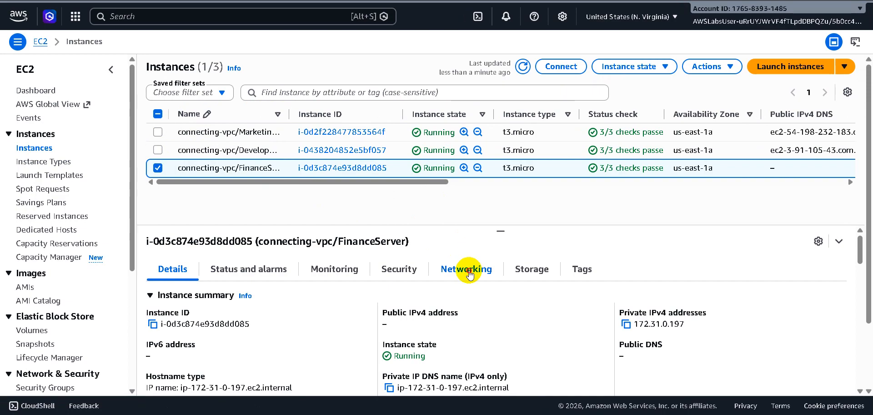
pyautogui.click(469, 272)
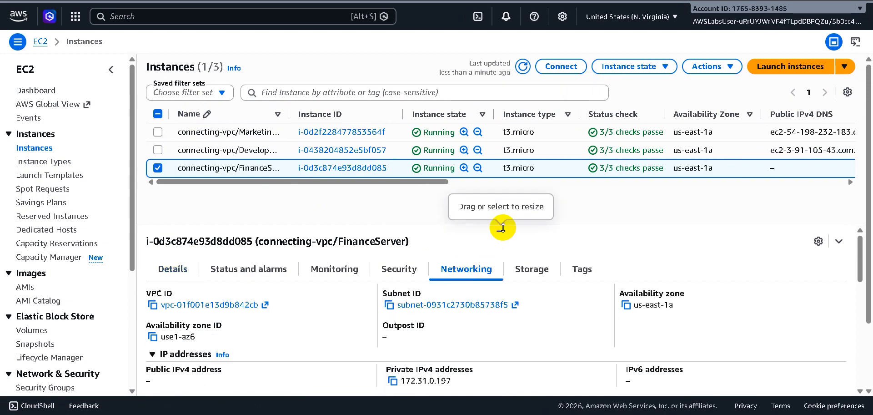
pyautogui.moveTo(502, 227); pyautogui.dragTo(513, 189)
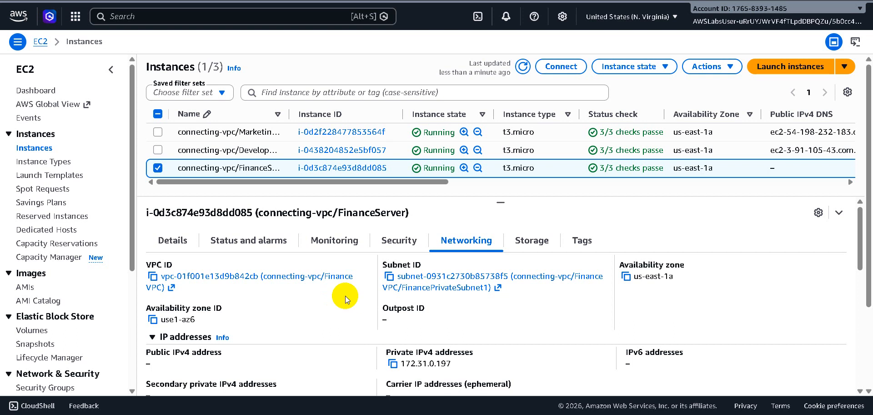
# Copy FinanceServer's private IPv4 address and review its IP address, hostname and DNS details.
pyautogui.scroll(-1, 345, 296)
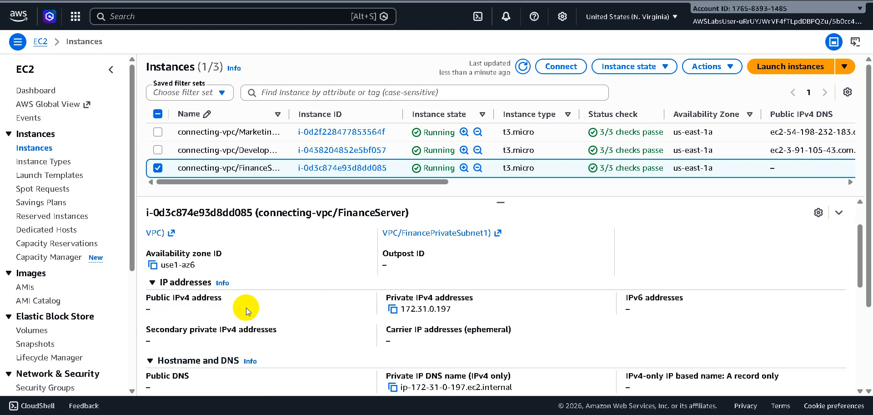
pyautogui.click(393, 310)
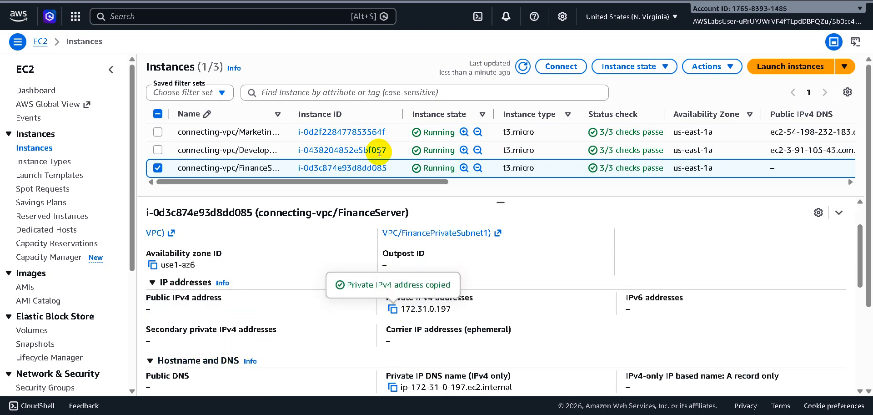
pyautogui.scroll(-4, 364, 320)
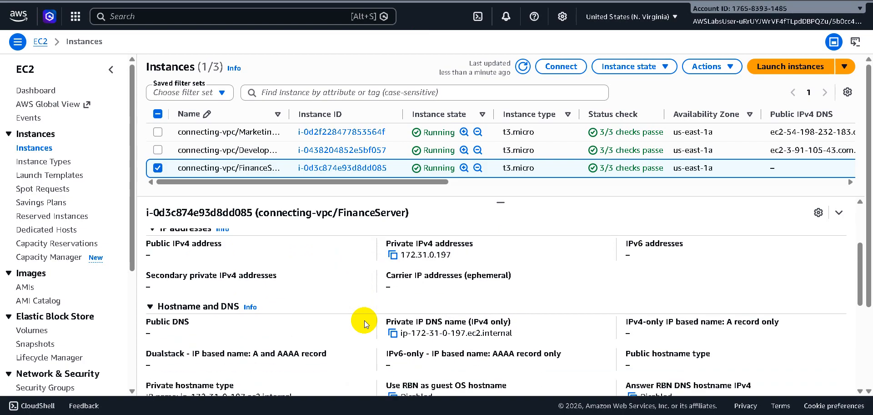
pyautogui.scroll(5, 364, 320)
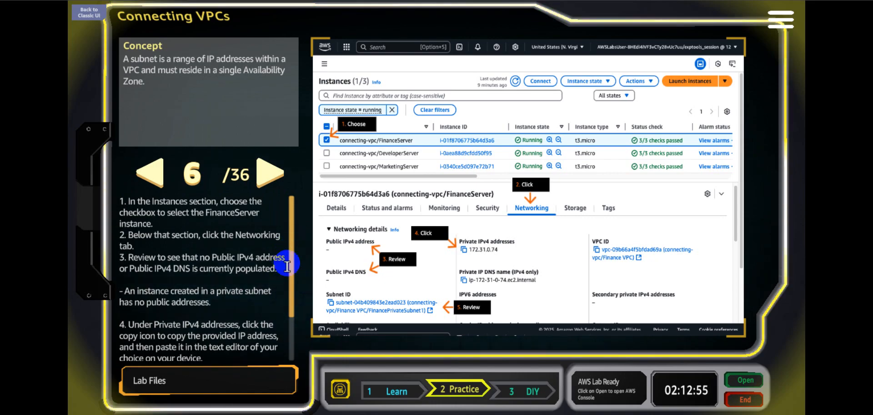
# Read the rest of lab step 6, paste the copied address 172.31.0.197 into a blank Notepad document and minimize it.
pyautogui.scroll(-1, 291, 331)
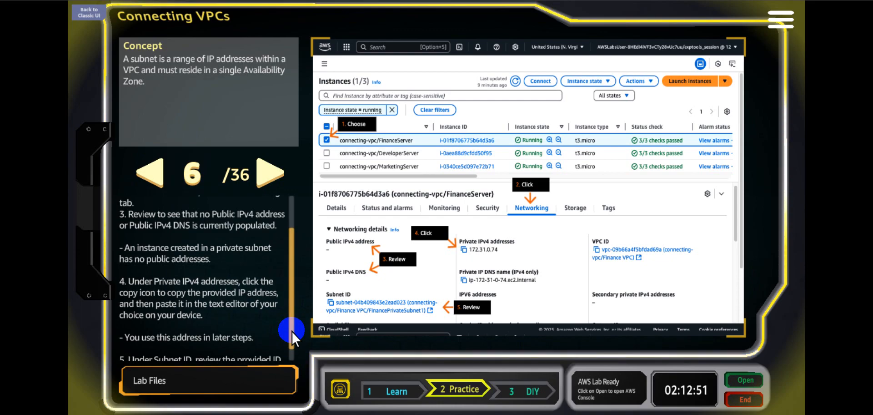
pyautogui.scroll(-1, 290, 351)
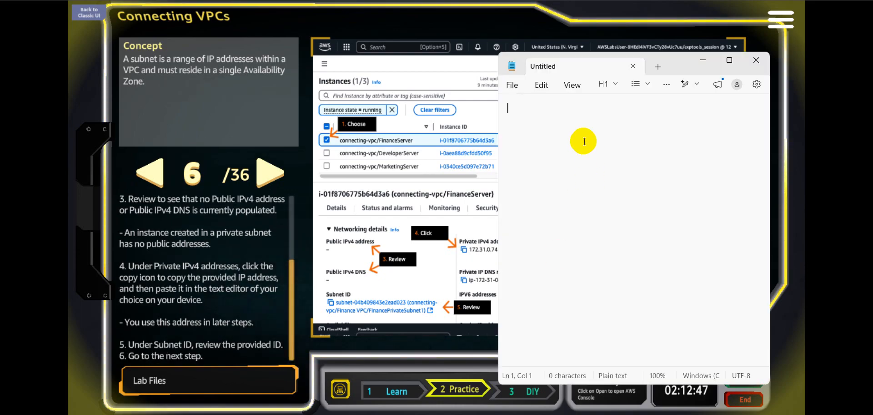
pyautogui.hotkey('ctrl', 'v')
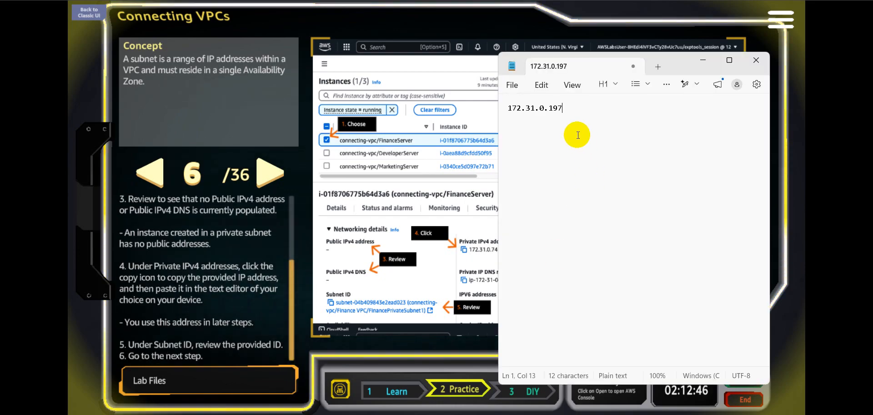
pyautogui.click(703, 59)
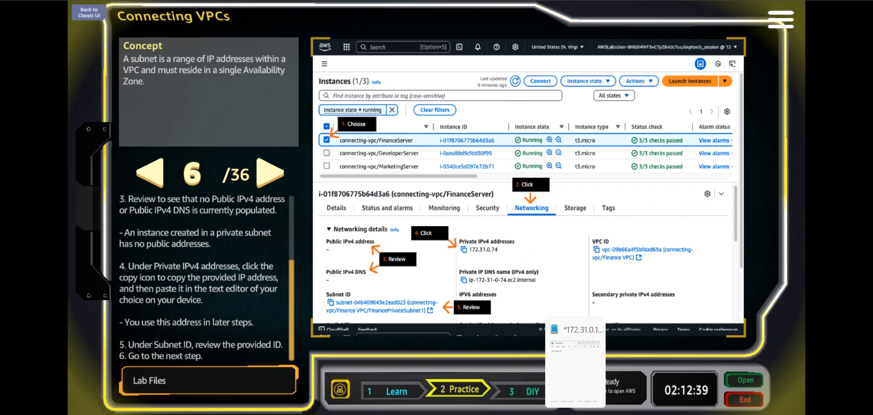
# Bring back Notepad and insert the label "finanance server orivate IP -" before the saved address 172.31.0.197.
pyautogui.click(575, 413)
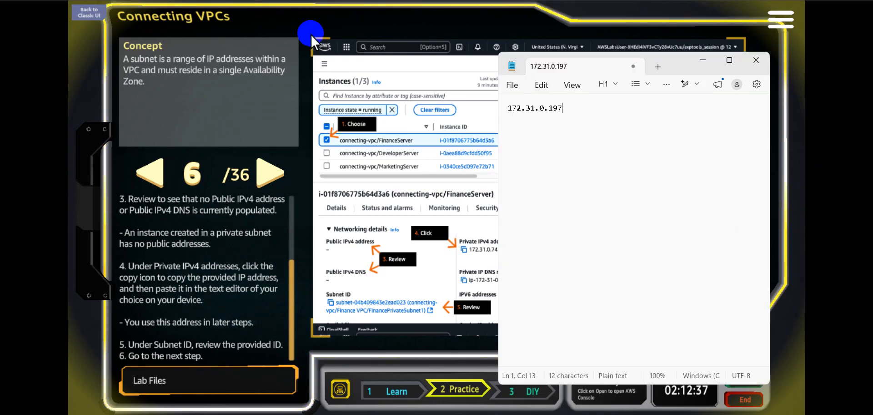
pyautogui.tripleClick(508, 108)
pyautogui.click(509, 109)
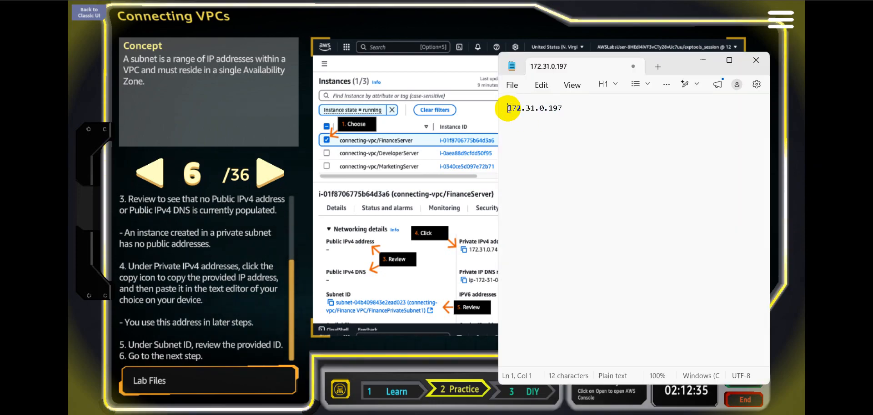
pyautogui.write('finan')
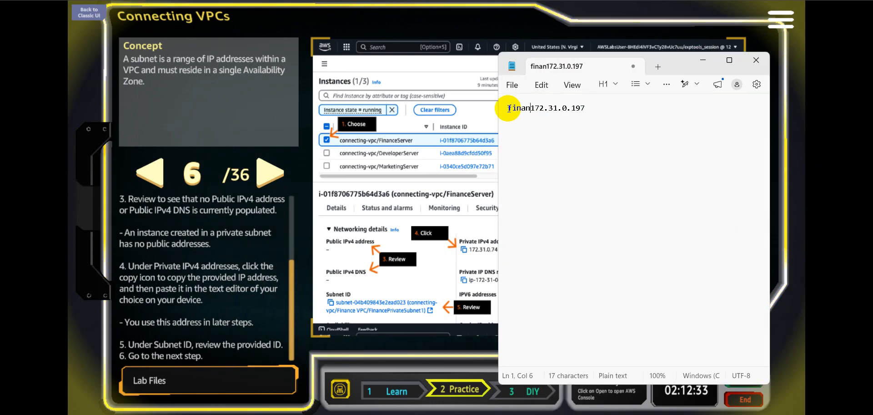
pyautogui.write('ance s')
pyautogui.write('erver orivate ')
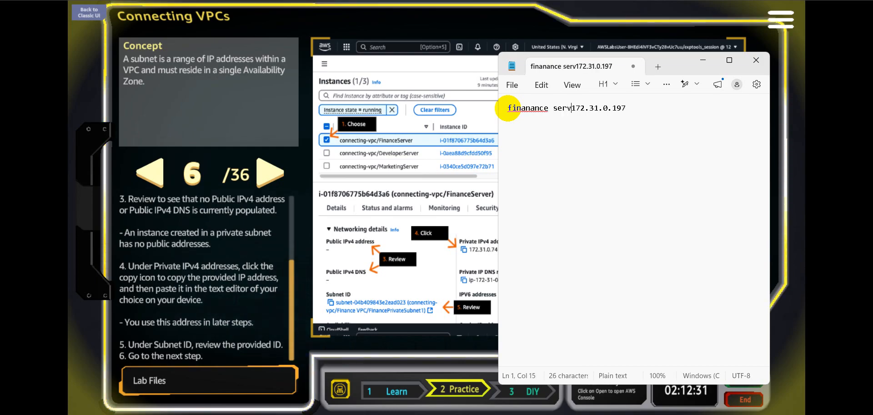
pyautogui.write('IP -')
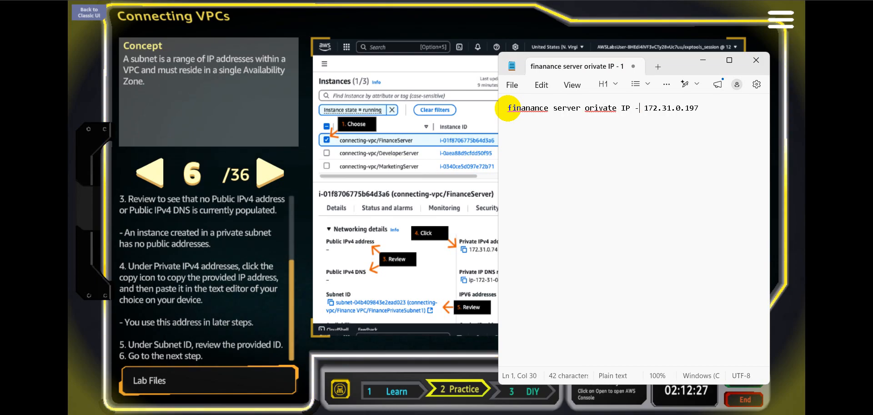
# Correct "orivate" to "Private" in the Notepad label and minimize Notepad.
pyautogui.press('Left')
pyautogui.press('Left')
pyautogui.press('Left')
pyautogui.press('Left')
pyautogui.press('Left')
pyautogui.press('Left')
pyautogui.press('Left')
pyautogui.press('Left')
pyautogui.press('Left')
pyautogui.press('Left')
pyautogui.press('Left')
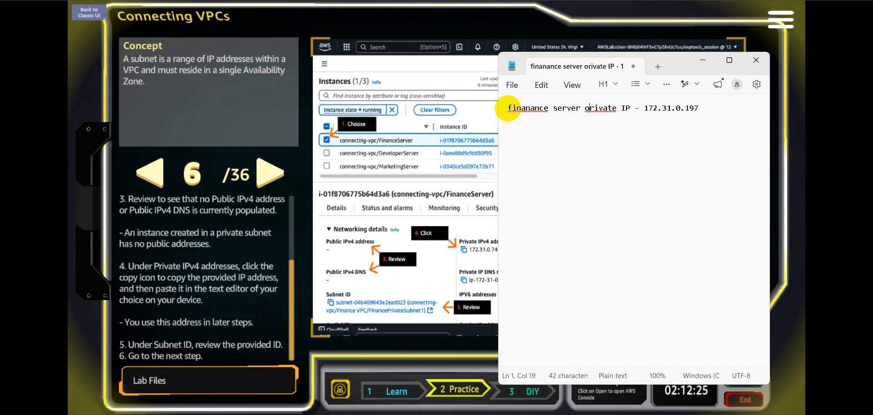
pyautogui.press('BackSpace')
pyautogui.write('P')
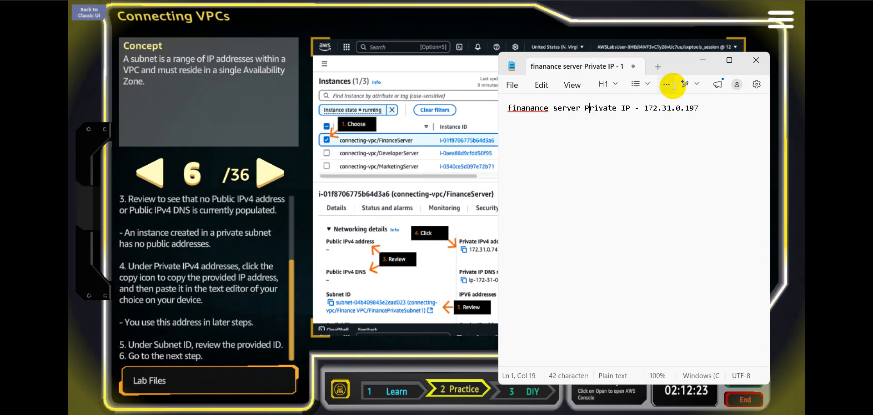
pyautogui.click(675, 122)
pyautogui.click(708, 109)
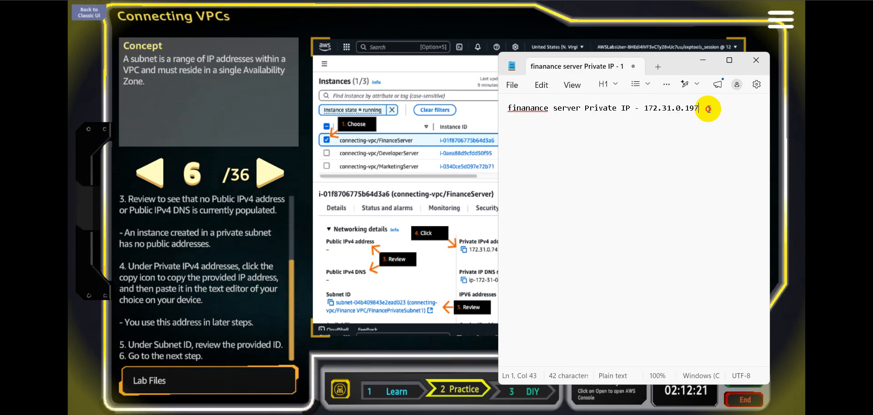
pyautogui.click(703, 59)
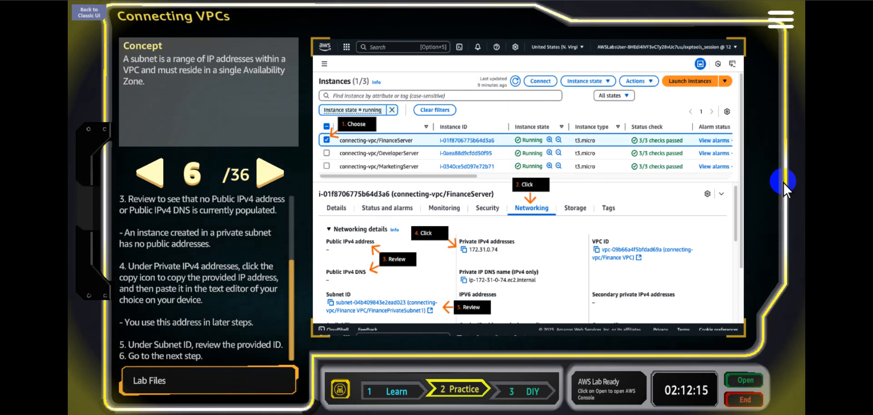
# Advance the lab to step 7, then select MarketingServer instead of FinanceServer and show its Networking details.
pyautogui.click(273, 173)
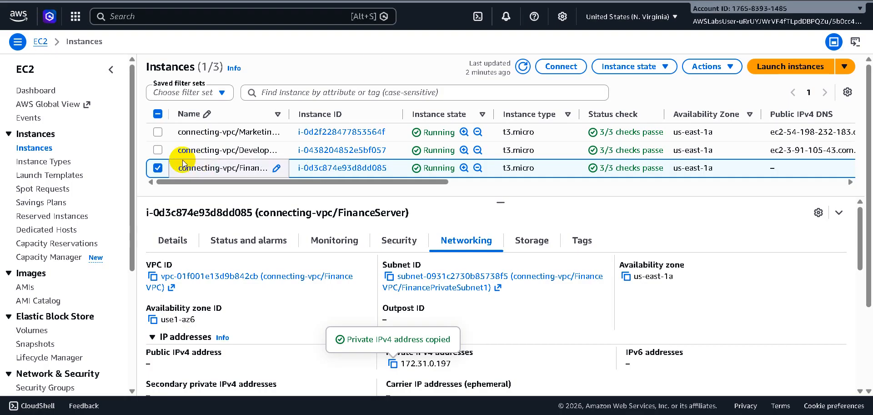
pyautogui.click(158, 133)
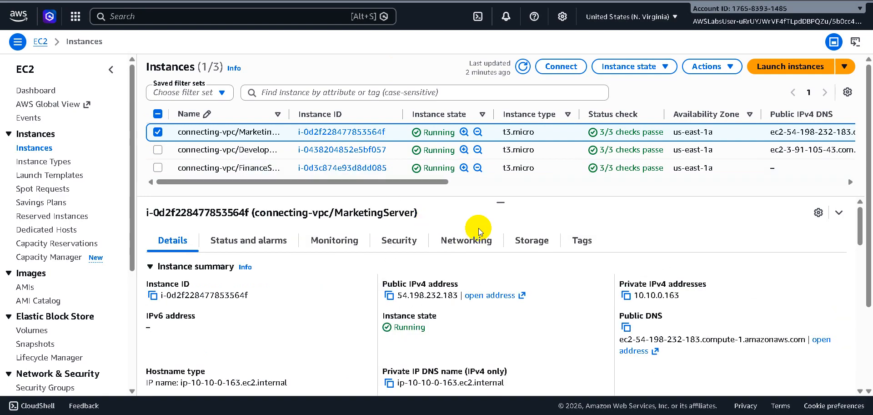
pyautogui.click(461, 244)
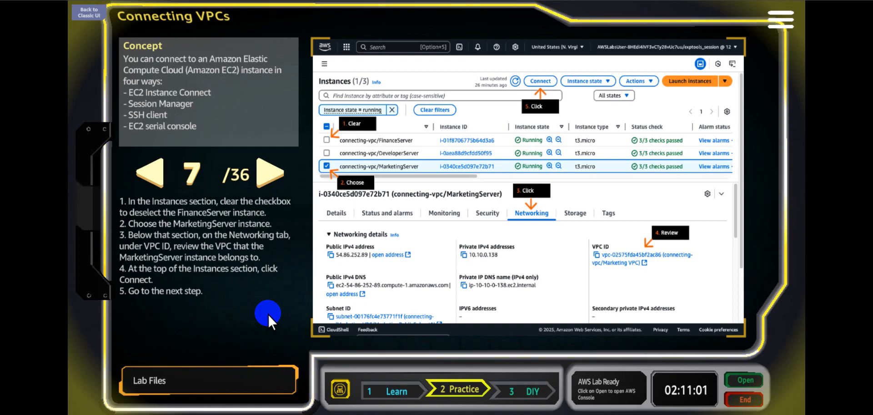
# Advance the lab instructions and open MarketingServer's Connect page at the SSM Session Manager method.
pyautogui.click(268, 175)
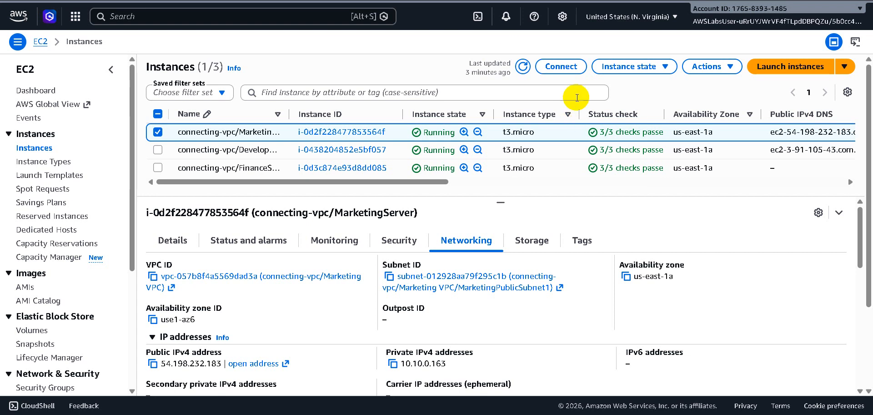
pyautogui.click(562, 66)
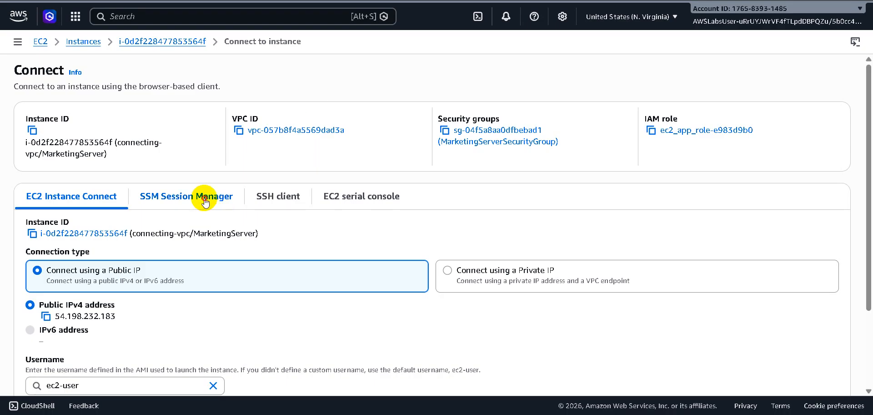
pyautogui.click(205, 200)
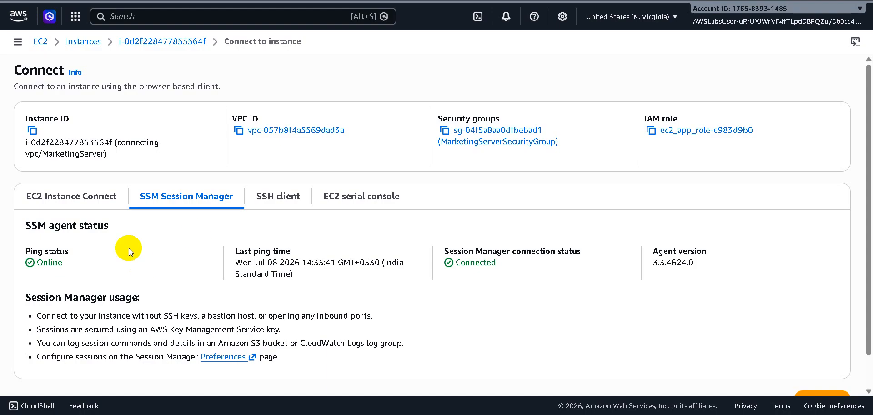
# Examine the EC2 Instance Connect, SSM Session Manager, SSH client and EC2 serial console connection methods for MarketingServer.
pyautogui.click(103, 197)
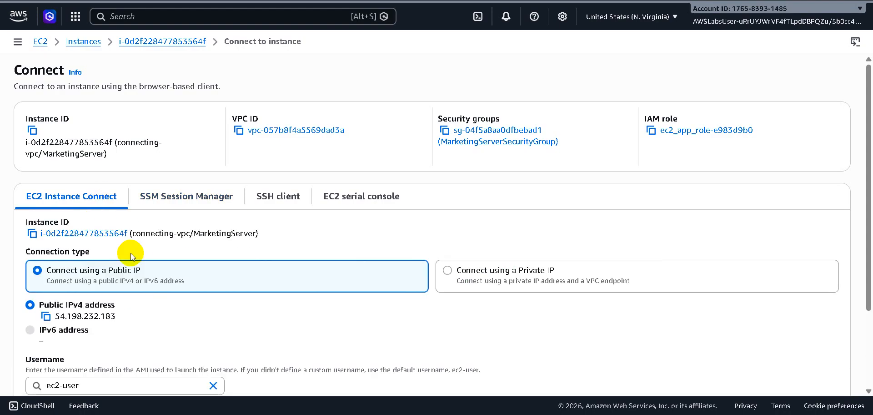
pyautogui.scroll(-3, 312, 234)
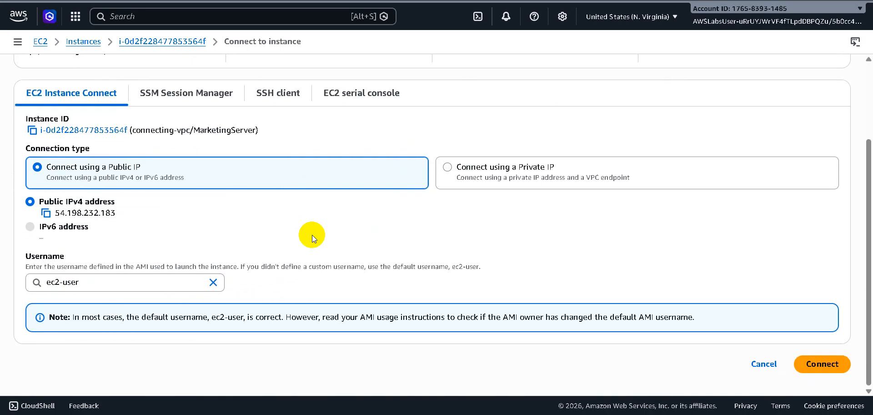
pyautogui.scroll(2, 273, 225)
pyautogui.click(177, 152)
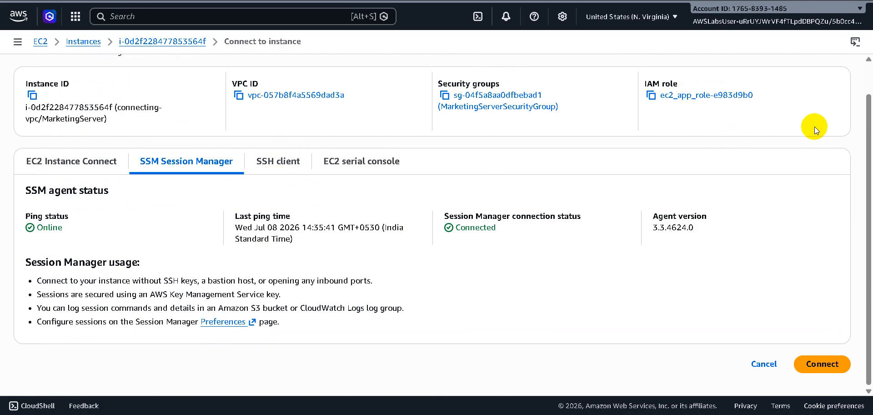
pyautogui.click(275, 163)
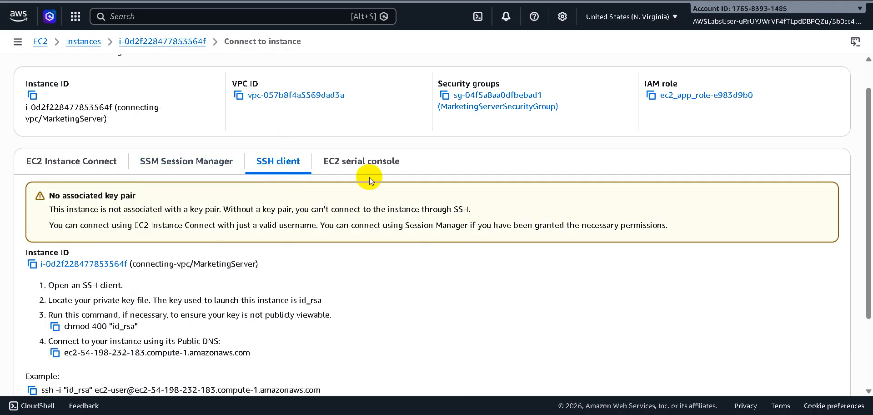
pyautogui.scroll(-2, 852, 187)
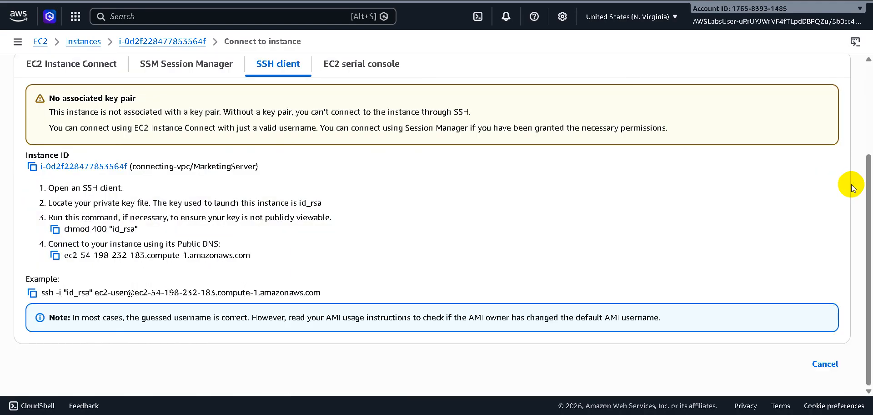
pyautogui.scroll(1, 852, 186)
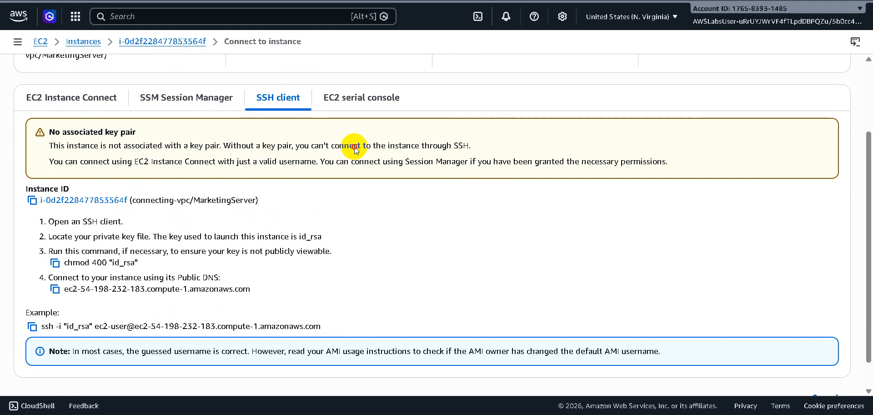
pyautogui.click(359, 100)
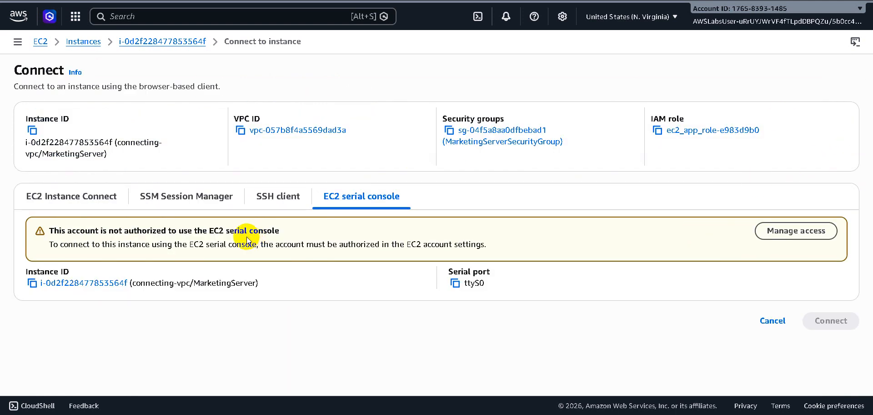
# Connect to MarketingServer through SSM Session Manager and read the ping instructions in lab step 9.
pyautogui.click(212, 196)
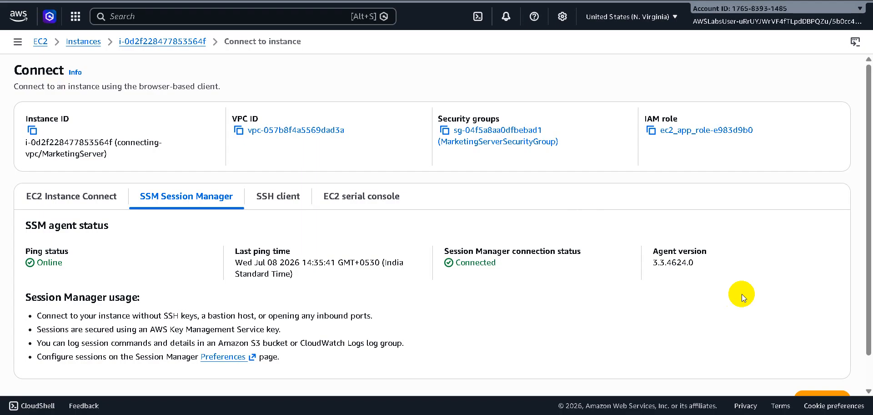
pyautogui.scroll(-2, 741, 294)
pyautogui.click(816, 368)
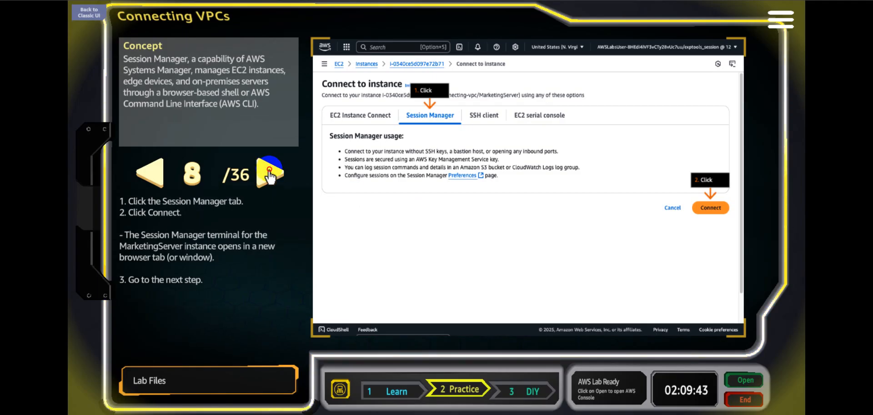
pyautogui.click(271, 175)
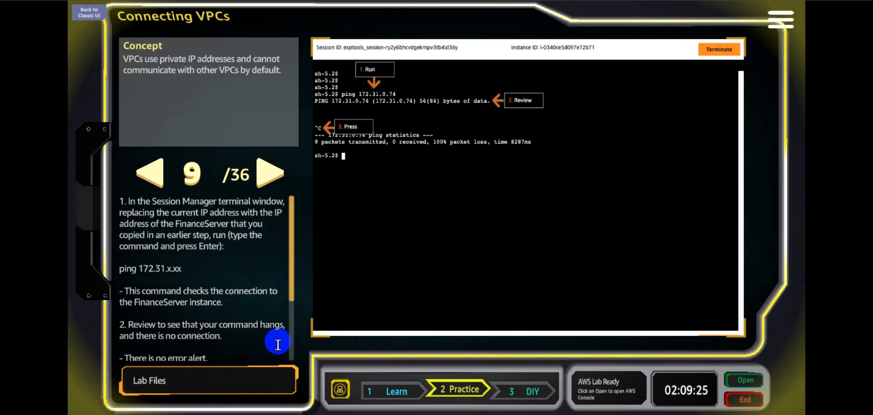
pyautogui.scroll(-3, 277, 344)
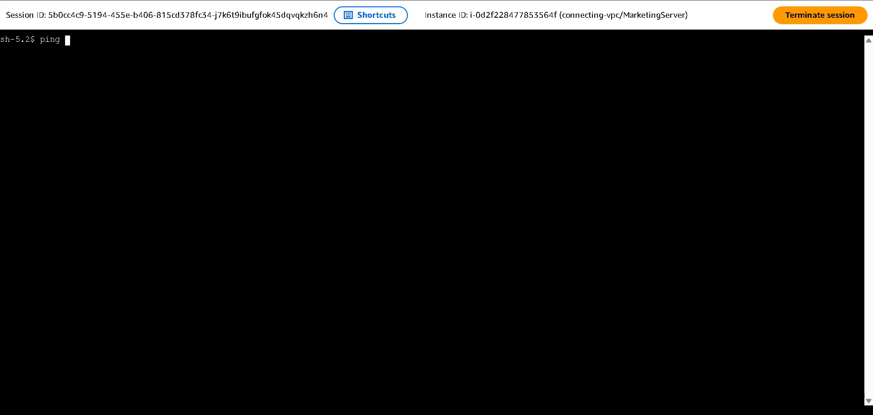
# Ping FinanceServer at 172.31.0.197 from the MarketingServer session, pasting the address saved in Notepad, and stop the running ping.
pyautogui.click(585, 413)
pyautogui.moveTo(699, 108); pyautogui.dragTo(644, 105)
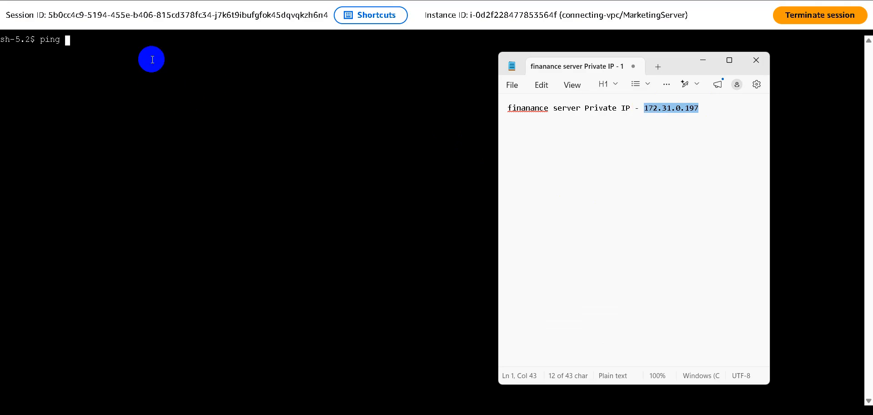
pyautogui.click(140, 40)
pyautogui.rightClick(140, 39)
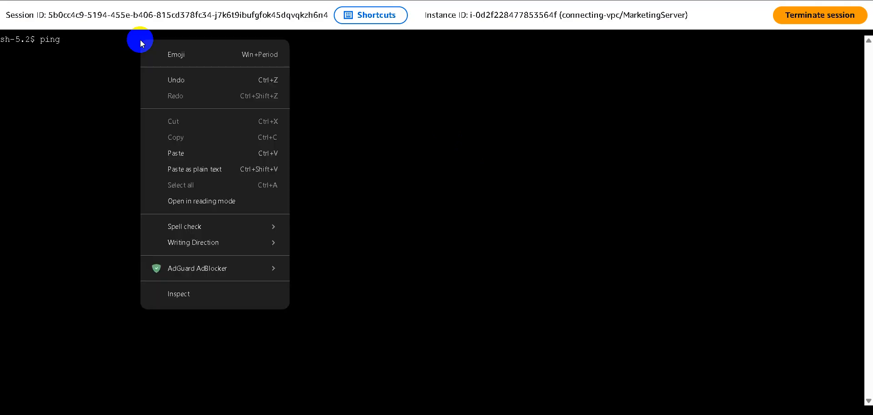
pyautogui.click(186, 154)
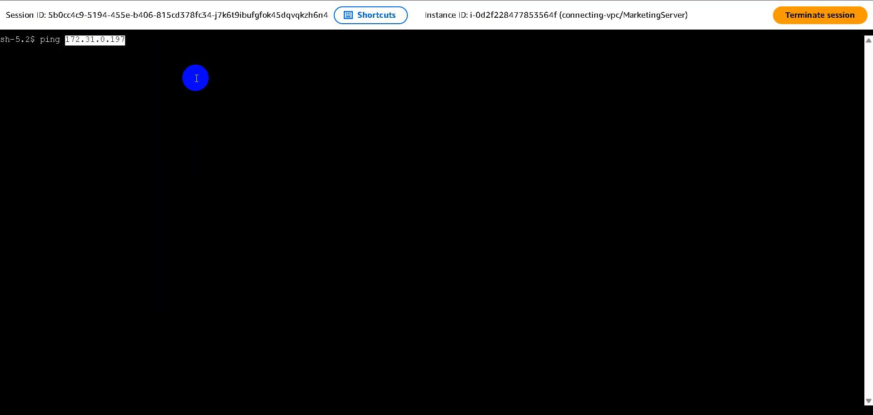
pyautogui.press('Return')
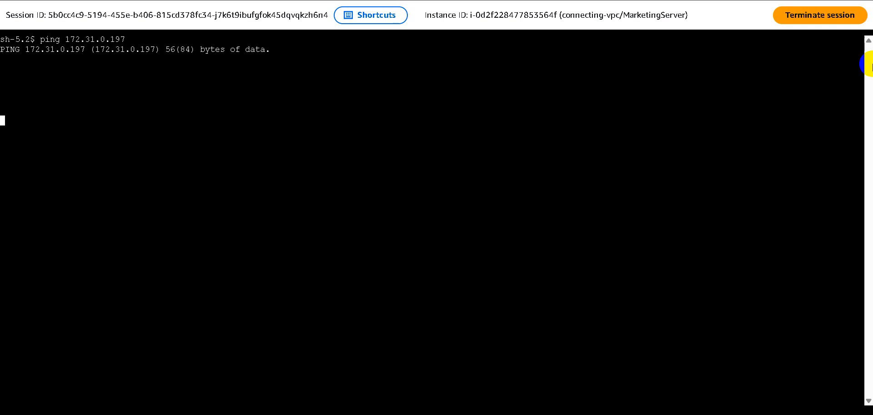
pyautogui.hotkey('ctrl', 'c')
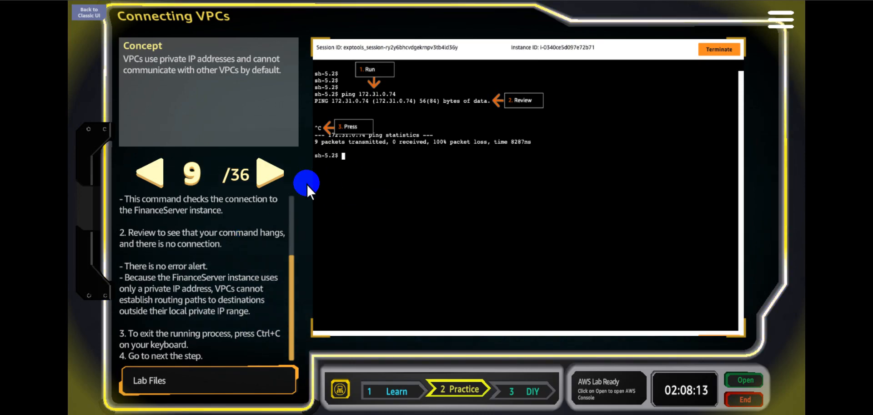
# Advance the lab to step 10, show MarketingServer's Networking details in the EC2 console and return to the lab instructions.
pyautogui.click(267, 175)
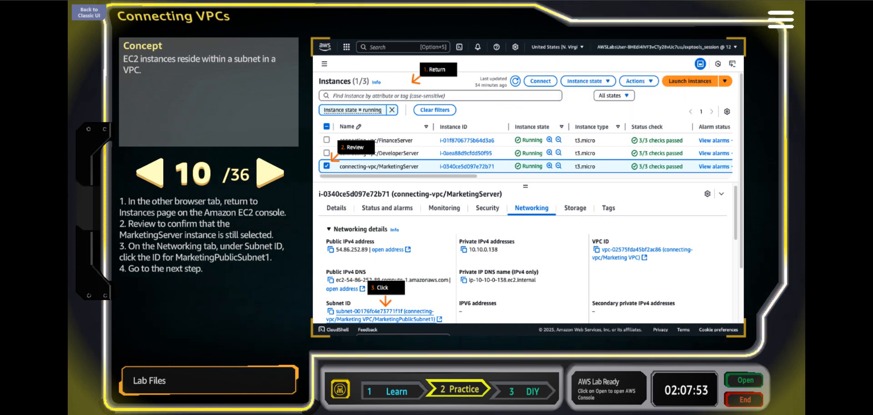
pyautogui.click(564, 0)
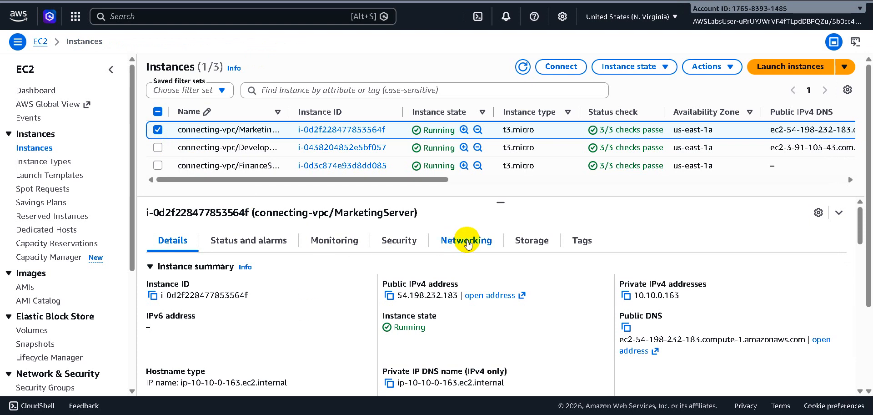
pyautogui.click(467, 244)
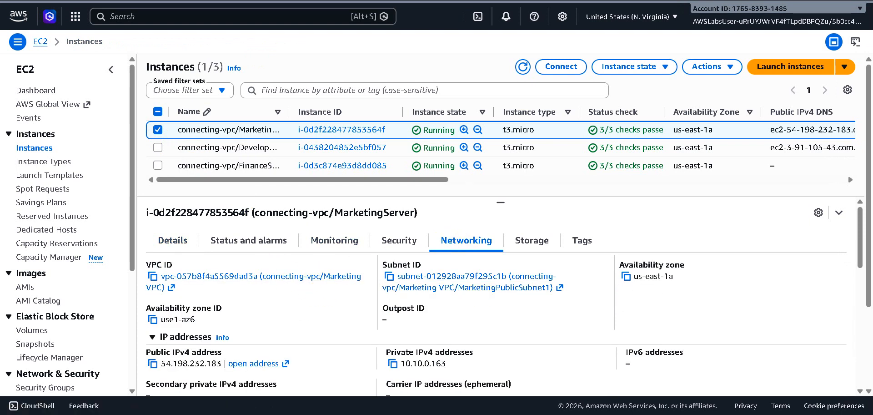
pyautogui.click(519, 0)
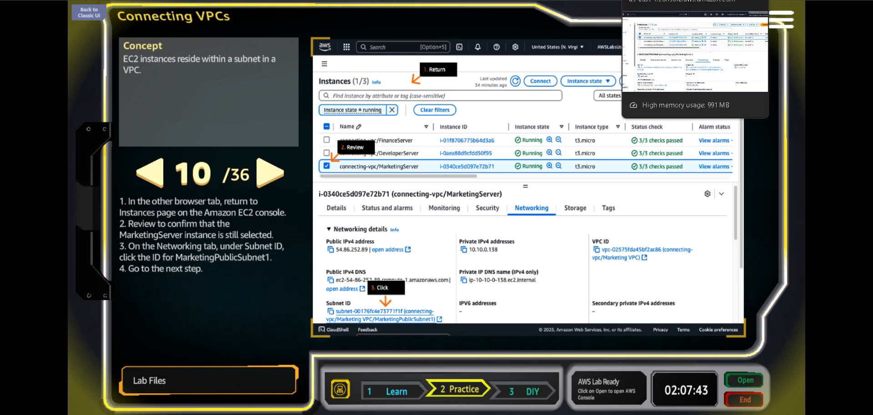
# Open MarketingPublicSubnet1 from MarketingServer's networking details and advance the lab to step 11.
pyautogui.click(646, 0)
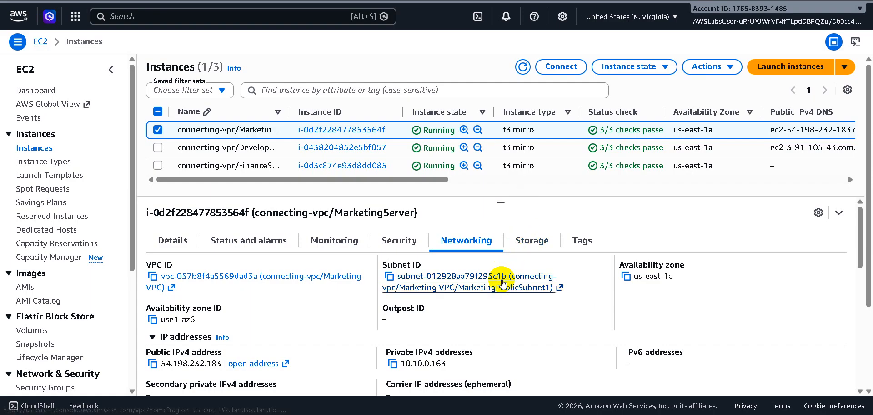
pyautogui.click(503, 279)
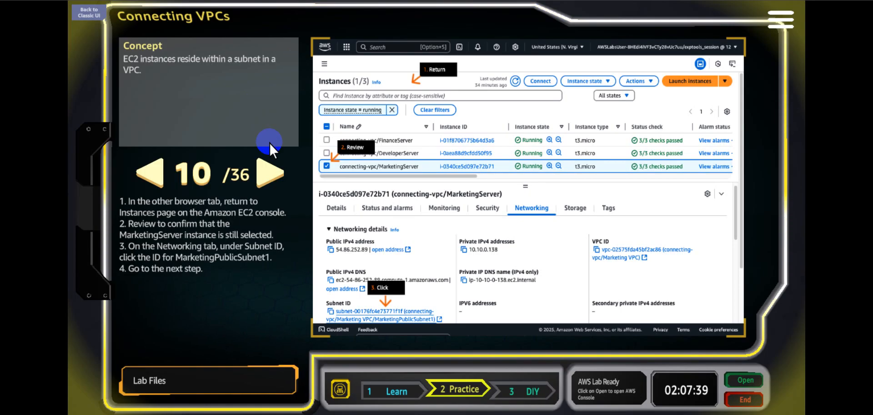
pyautogui.click(271, 173)
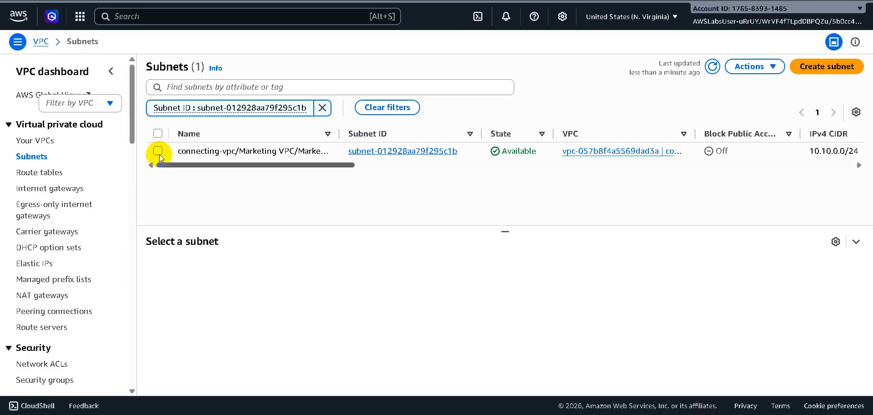
# Open the route table associated with MarketingPublicSubnet1 from the subnet's details and advance the lab to step 12.
pyautogui.click(157, 151)
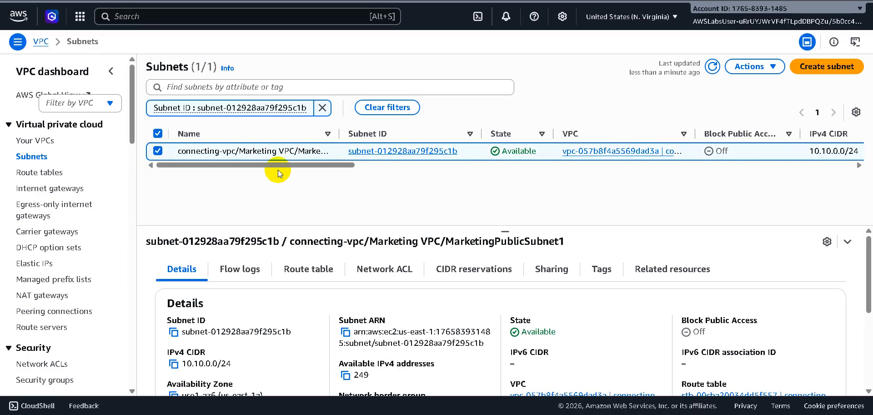
pyautogui.click(304, 272)
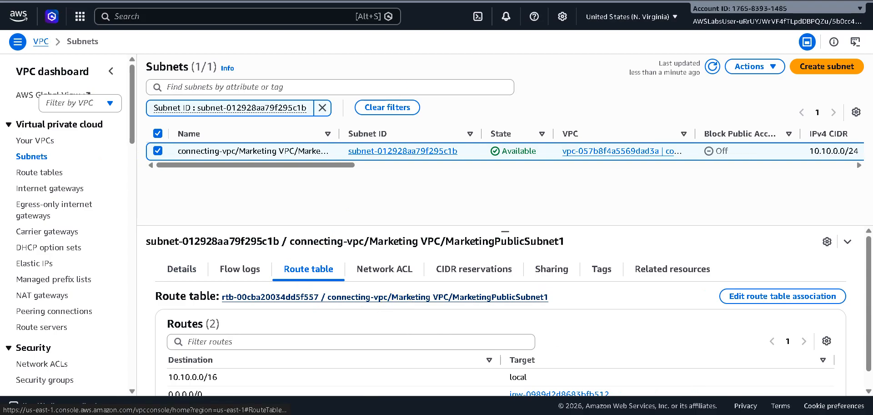
pyautogui.click(273, 296)
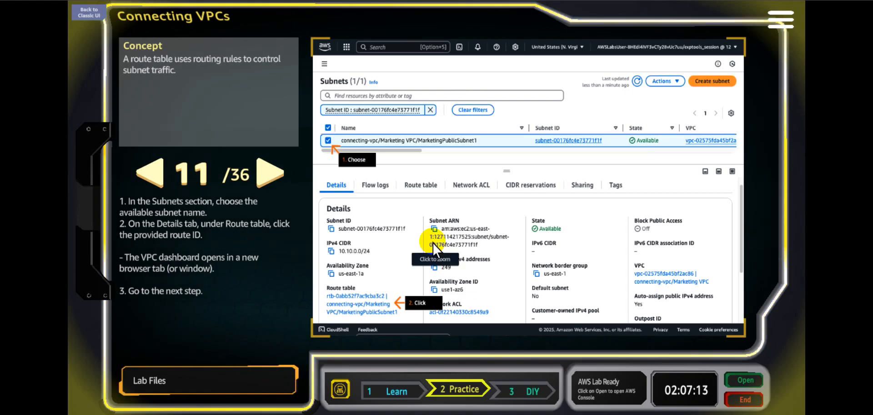
pyautogui.click(267, 173)
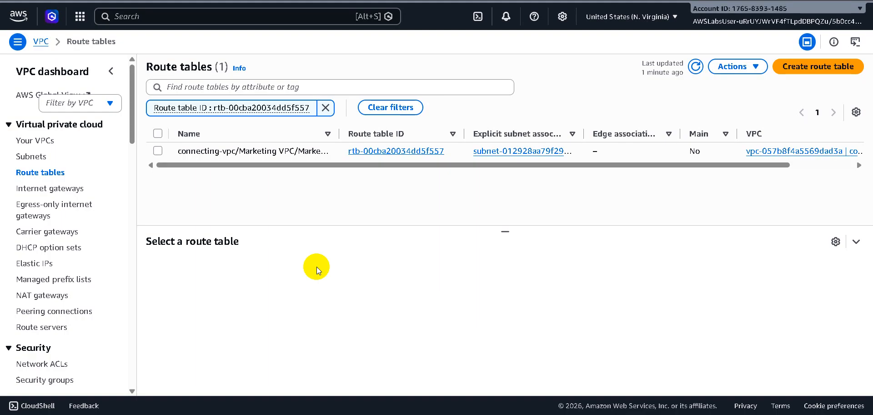
# Review the routes of the MarketingPublicSubnet1 route table and advance the lab to step 13.
pyautogui.click(157, 151)
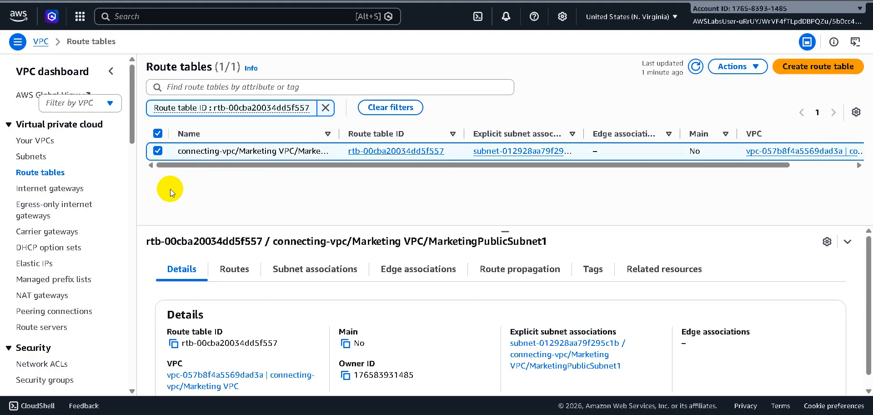
pyautogui.click(234, 270)
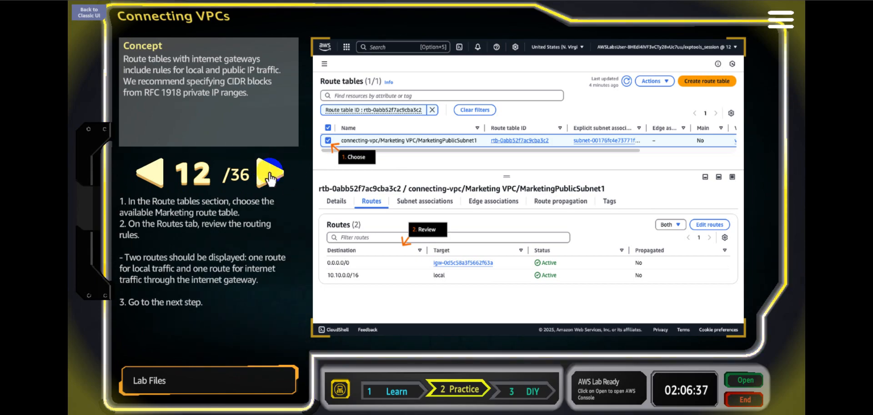
pyautogui.click(270, 174)
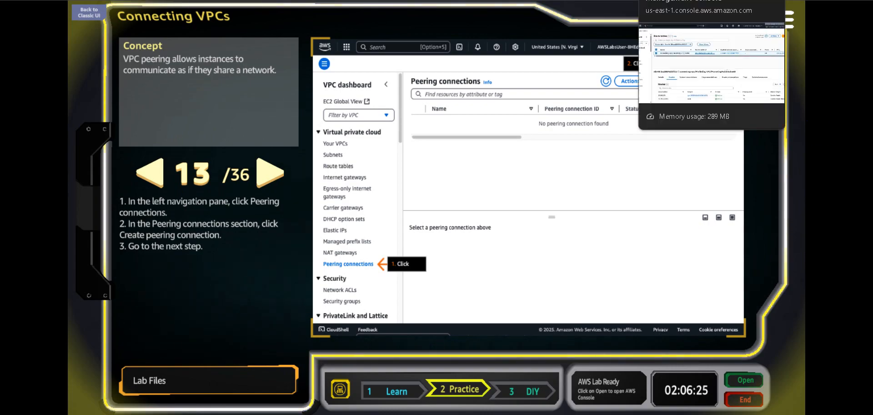
# Start creating a new VPC peering connection from the VPC dashboard and advance the lab to step 14.
pyautogui.click(682, 0)
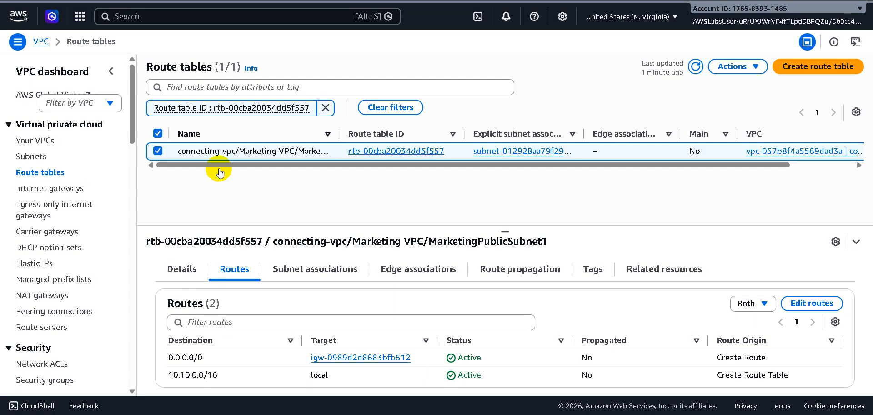
pyautogui.click(68, 311)
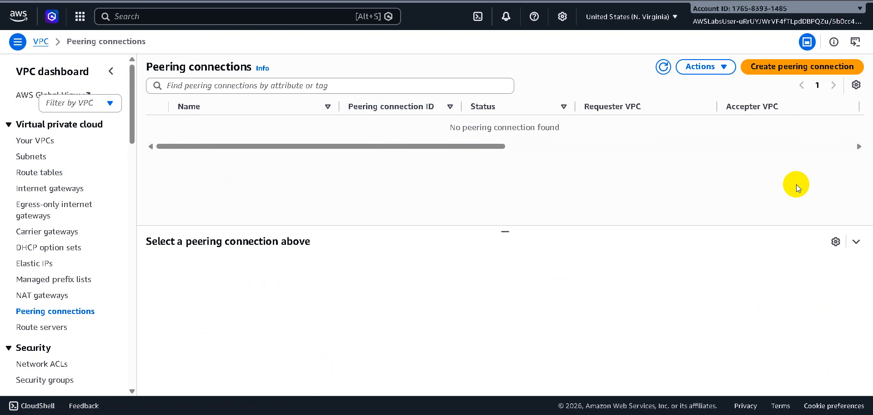
pyautogui.click(800, 68)
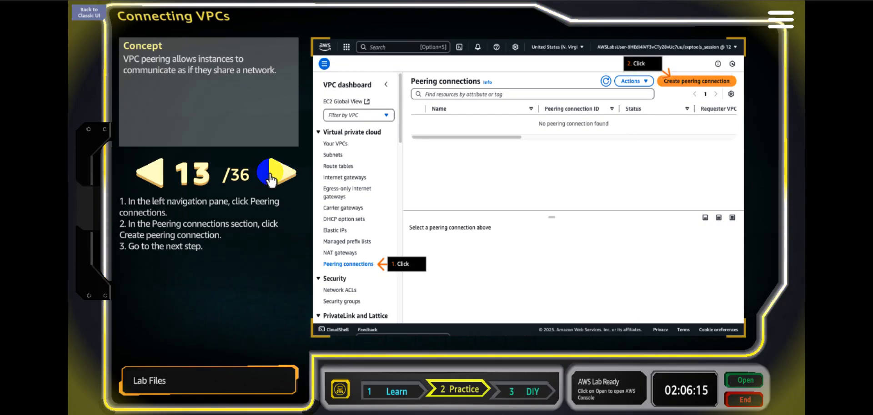
pyautogui.click(271, 177)
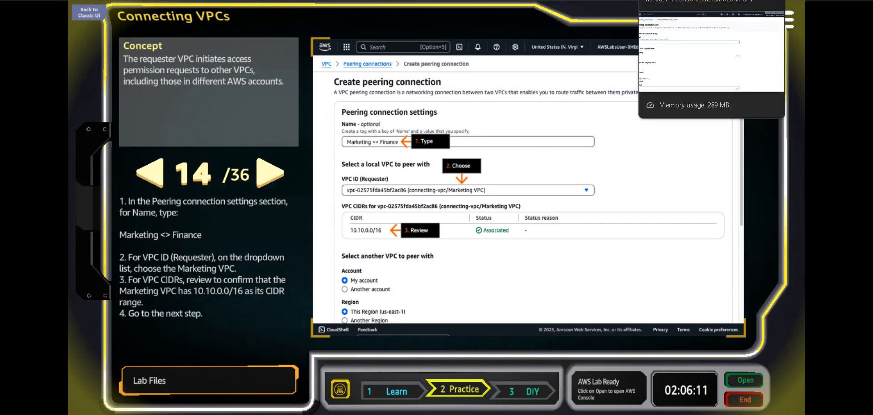
# Name the peering connection "Marketing <> Finance" and check the name against the instructions in lab step 14.
pyautogui.click(683, 0)
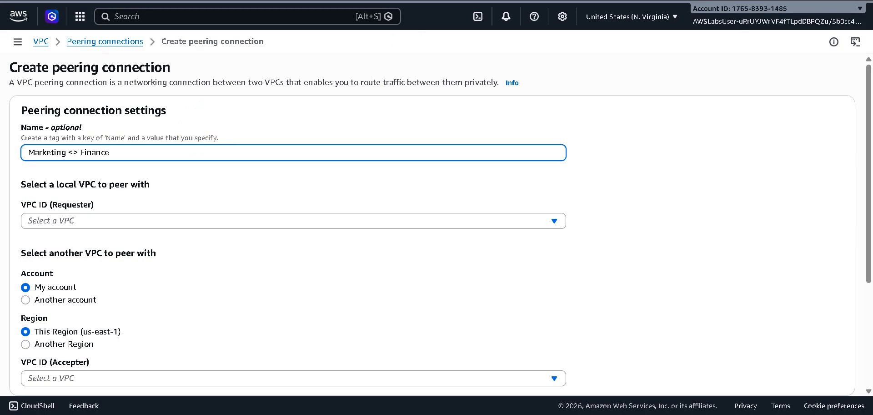
pyautogui.click(482, 1)
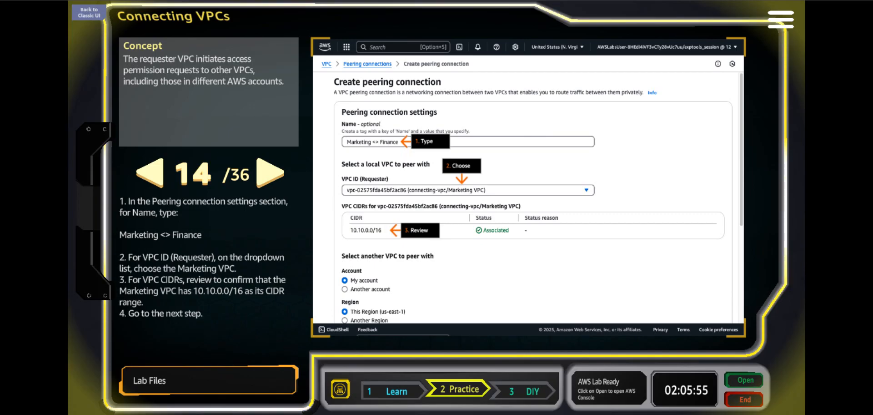
pyautogui.click(568, 0)
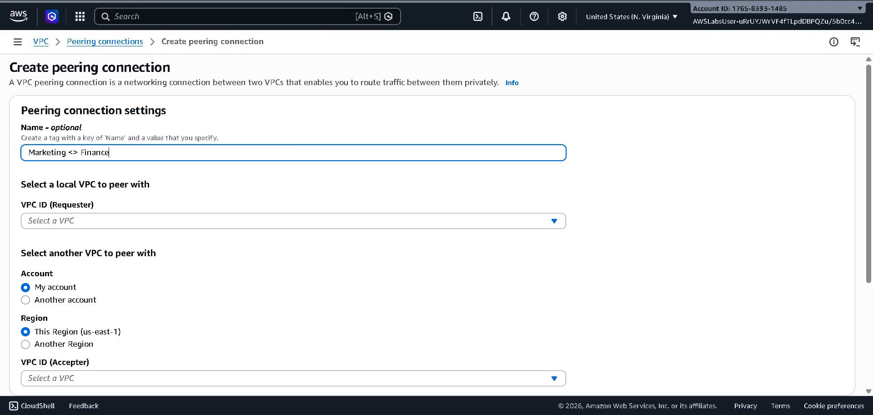
pyautogui.click(483, 0)
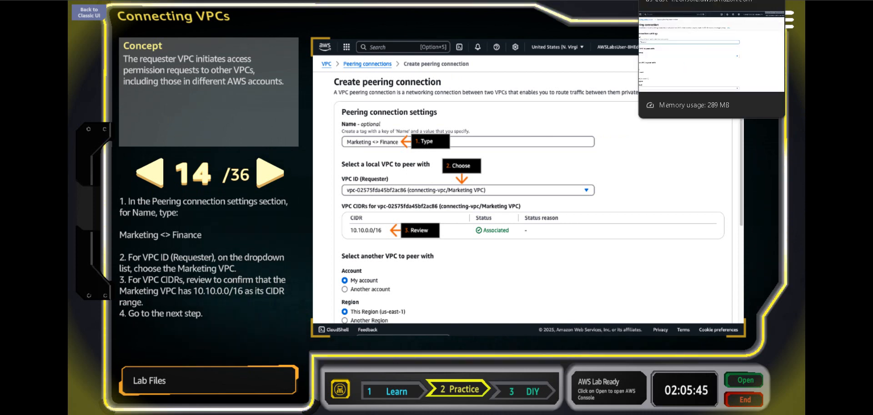
pyautogui.click(682, 0)
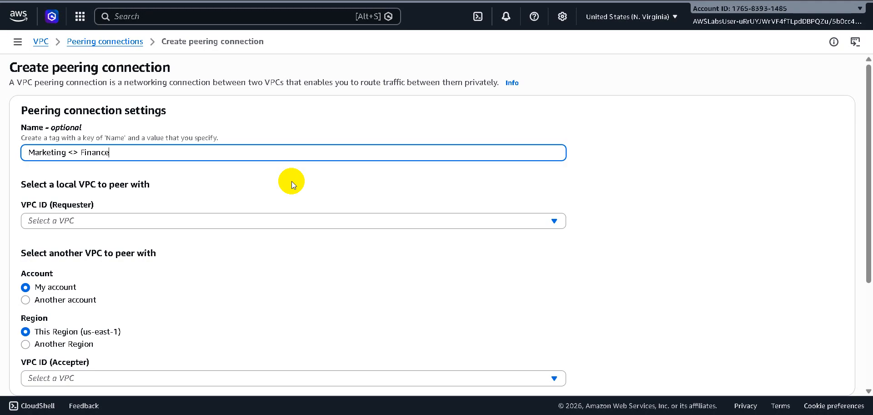
# Choose the connecting-vpc/Marketing VPC as the requester and advance the lab to step 15.
pyautogui.click(308, 221)
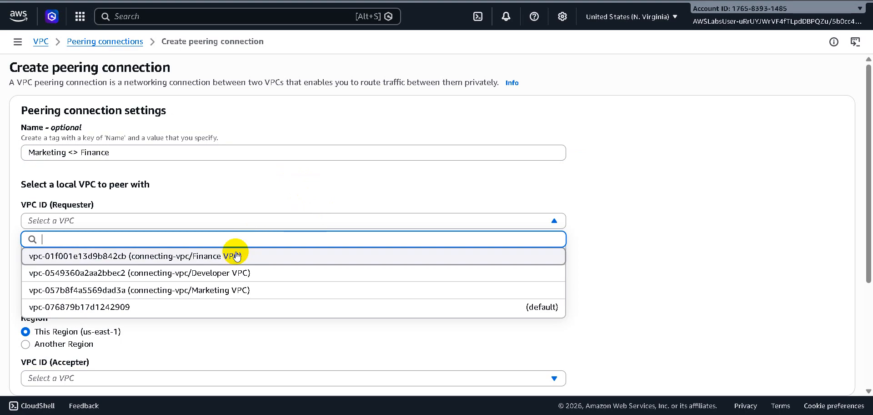
pyautogui.click(234, 291)
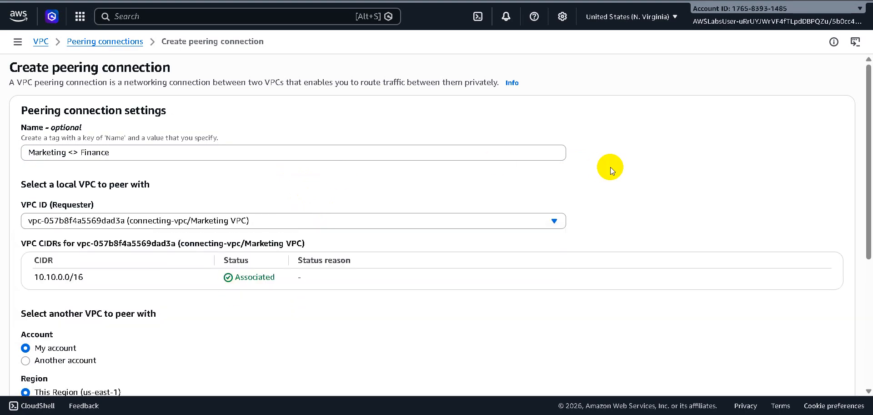
pyautogui.scroll(-3, 611, 167)
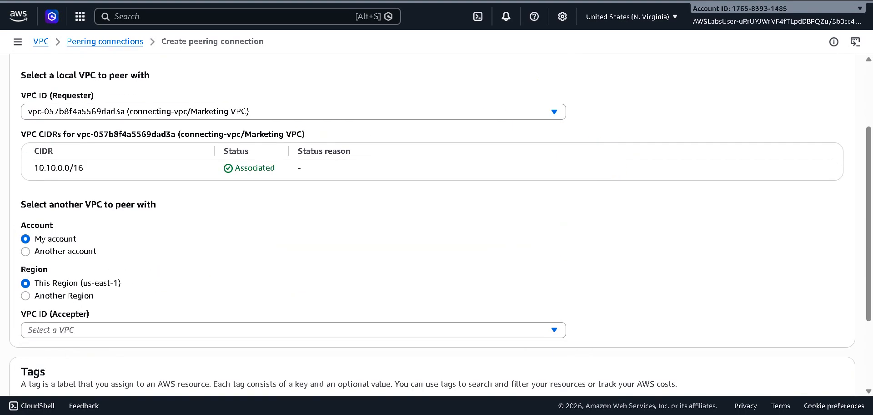
pyautogui.scroll(-1, 496, 152)
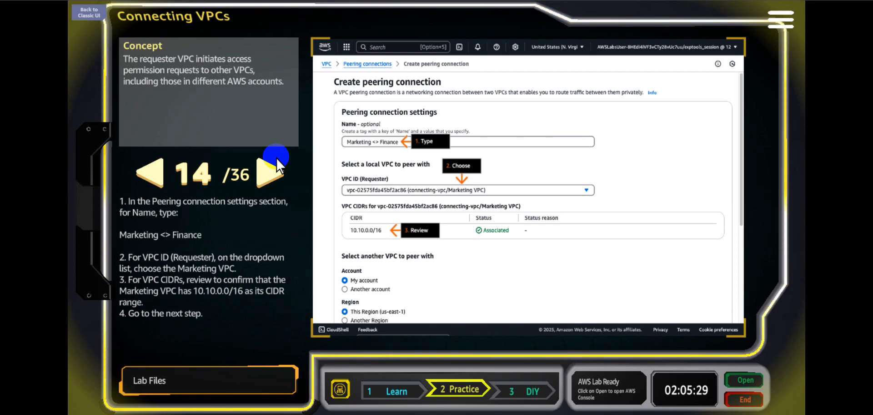
pyautogui.click(272, 169)
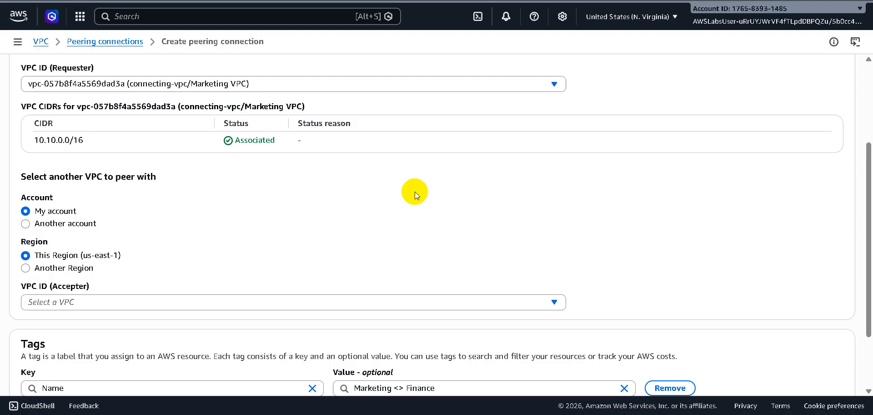
# Choose the connecting-vpc/Finance VPC as the accepter and review the CIDR ranges of both VPCs.
pyautogui.scroll(3, 419, 226)
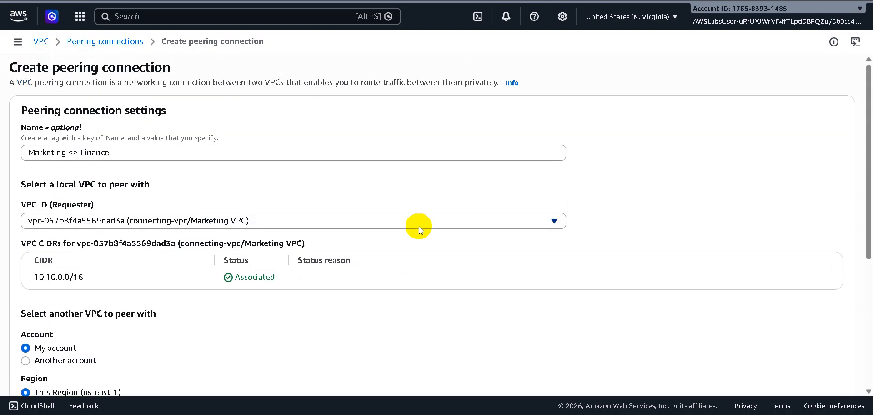
pyautogui.scroll(-3, 418, 225)
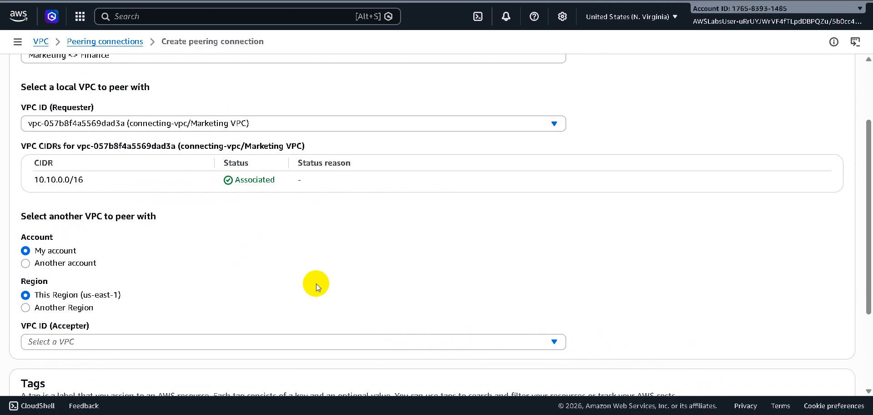
pyautogui.scroll(-3, 316, 283)
pyautogui.click(297, 217)
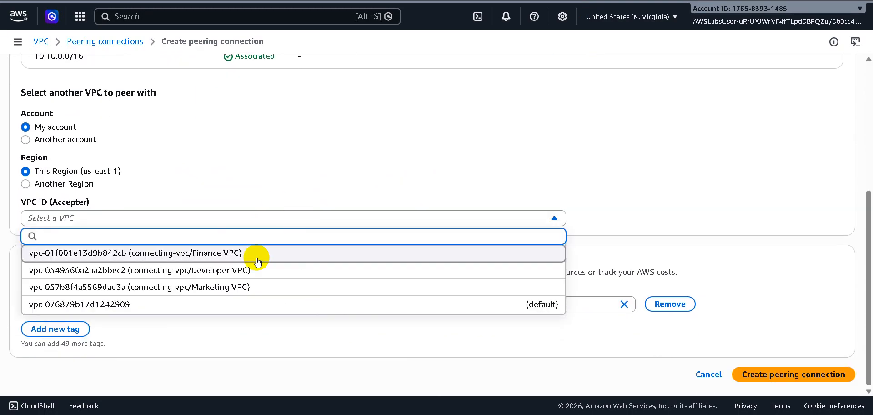
pyautogui.click(220, 258)
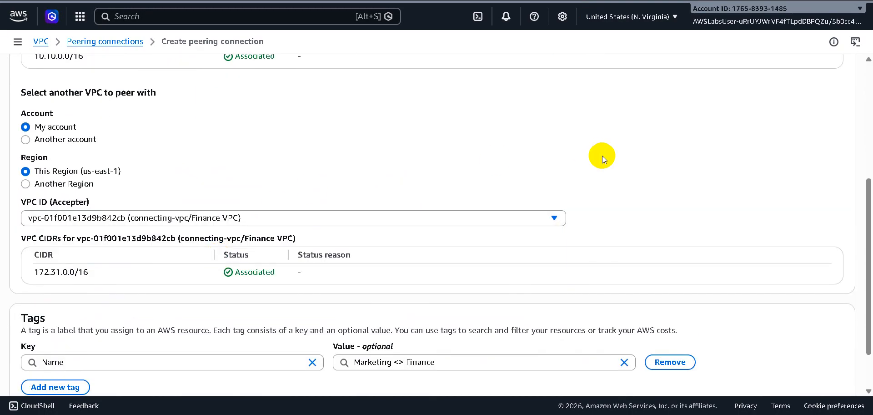
pyautogui.scroll(-1, 603, 156)
pyautogui.scroll(5, 602, 155)
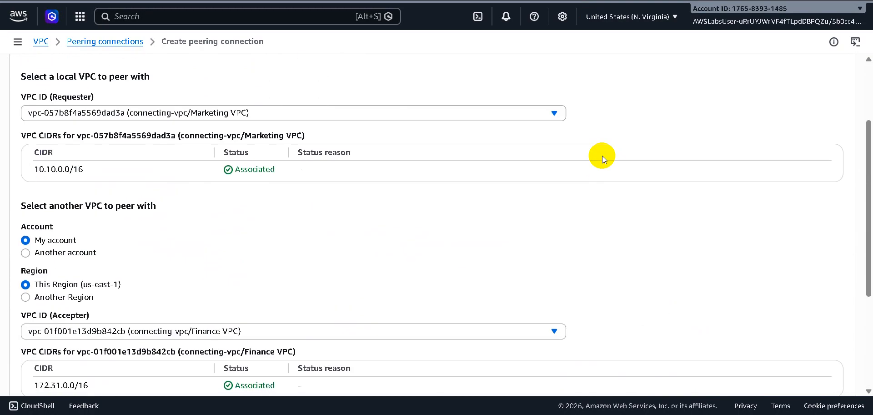
pyautogui.scroll(-5, 602, 155)
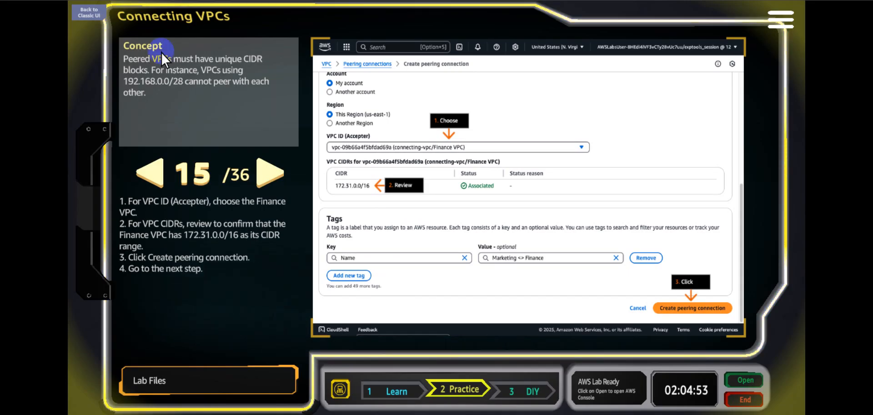
# Create the Marketing <> Finance peering connection and check the pending request against the instructions in lab step 16.
pyautogui.click(155, 175)
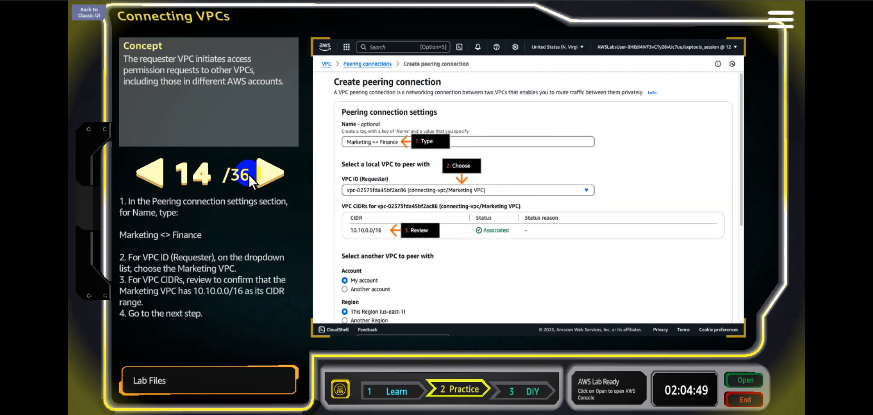
pyautogui.click(262, 174)
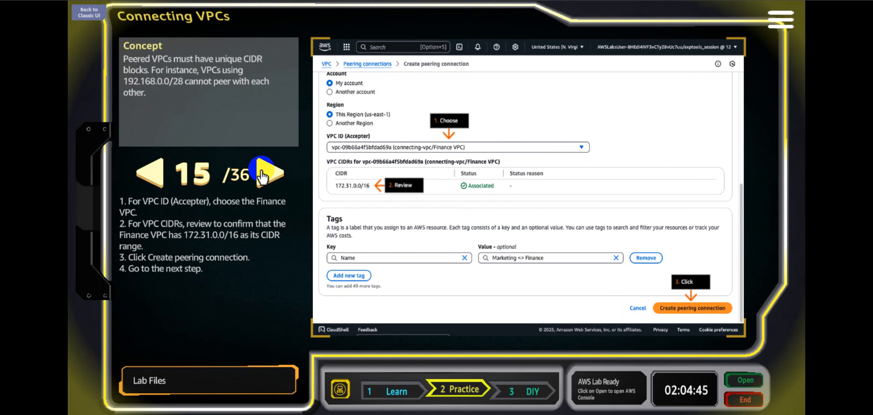
pyautogui.click(262, 175)
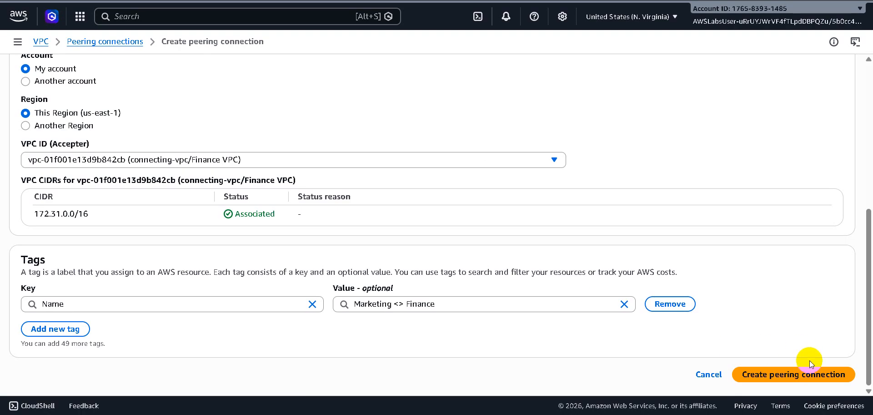
pyautogui.click(780, 377)
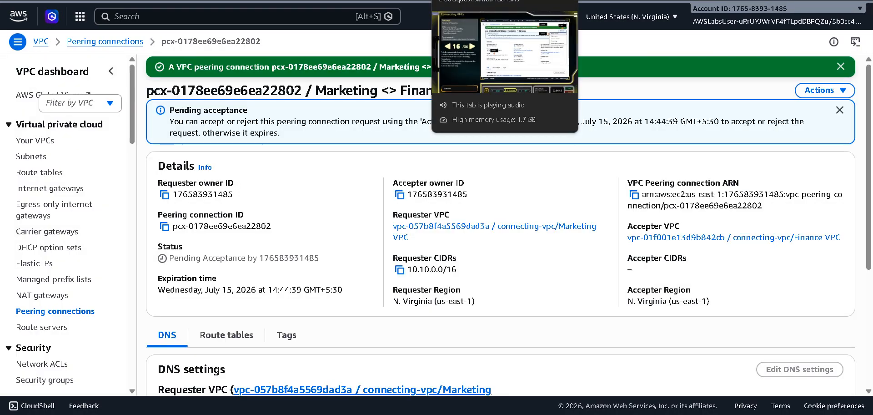
pyautogui.click(478, 0)
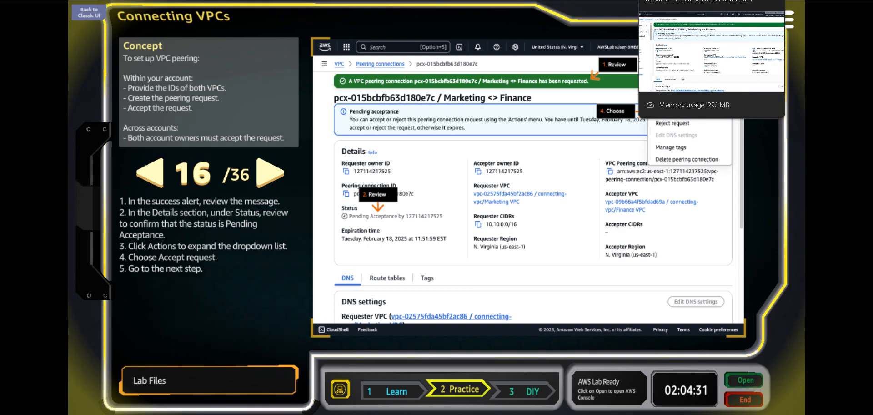
pyautogui.click(682, 1)
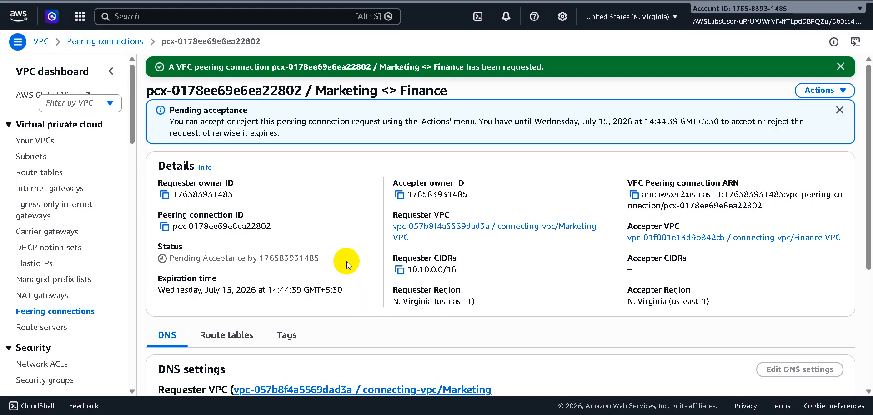
# Accept the Marketing <> Finance peering connection request and advance the lab instructions to step 18.
pyautogui.click(478, 1)
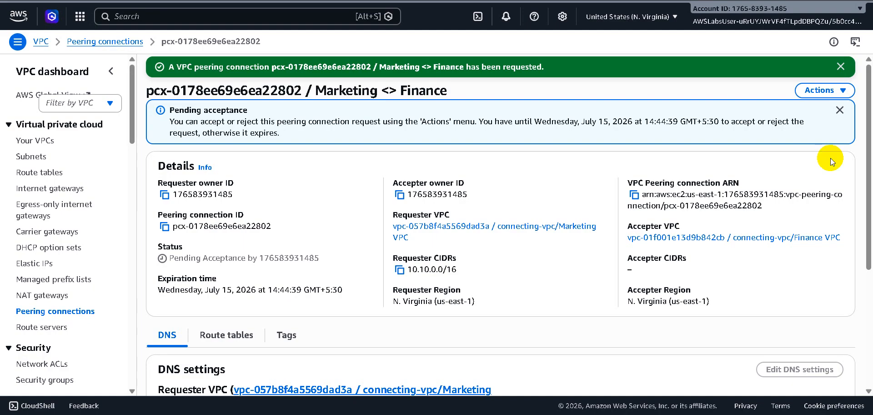
pyautogui.click(824, 91)
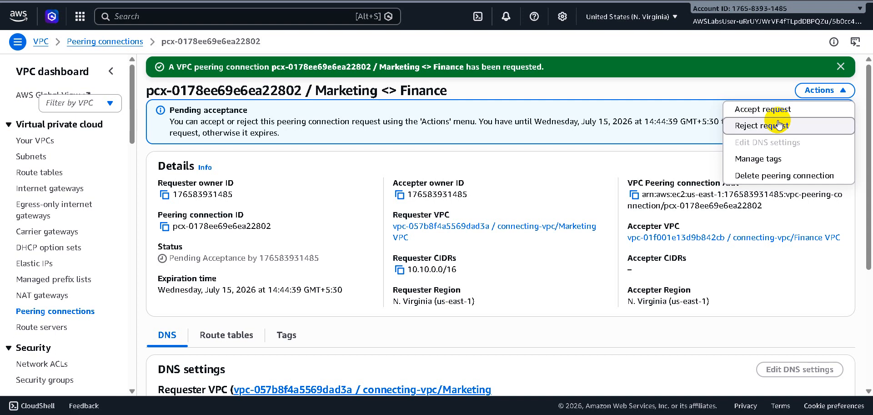
pyautogui.click(764, 111)
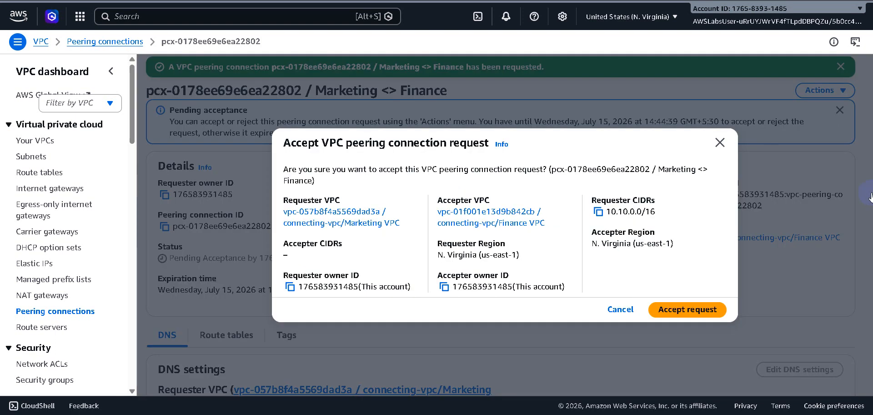
pyautogui.click(478, 1)
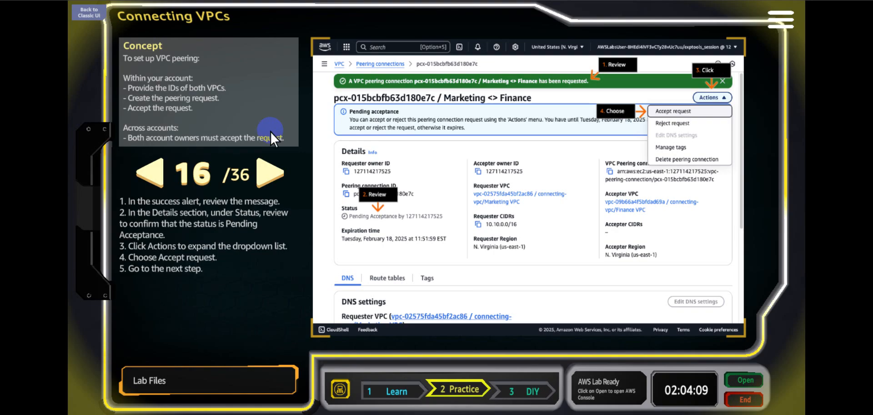
pyautogui.click(273, 169)
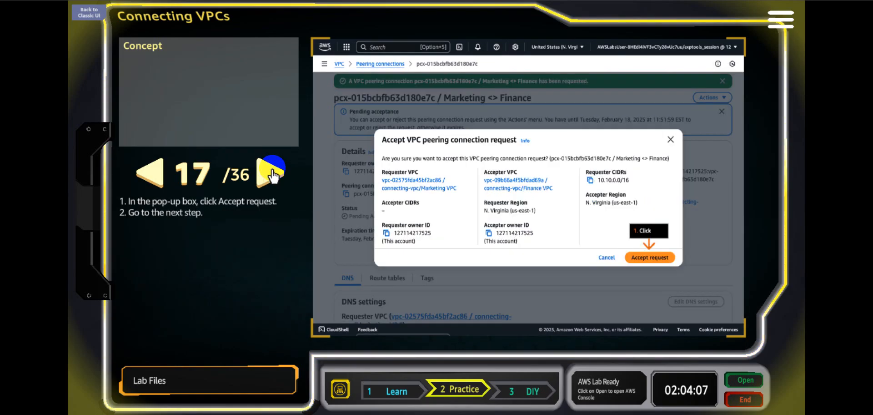
pyautogui.click(272, 172)
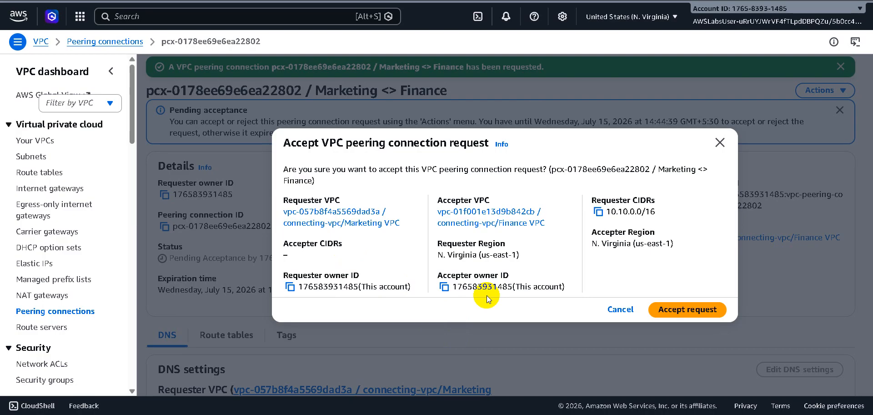
pyautogui.click(690, 311)
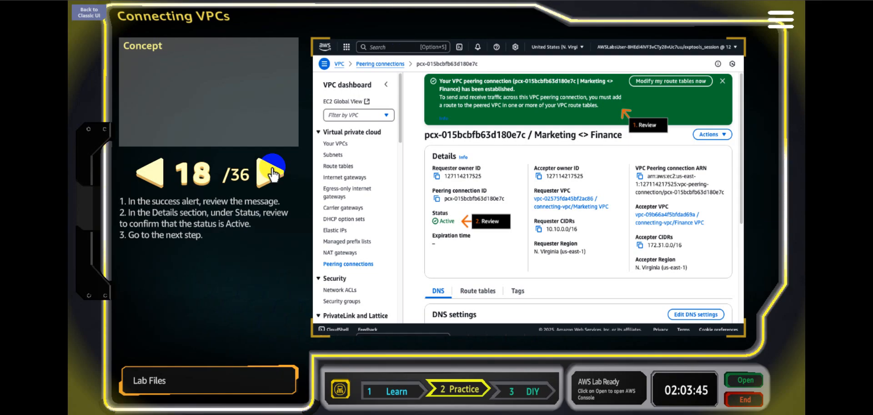
# Open the MarketingServer instance's subnet from its networking details and advance the lab to step 20.
pyautogui.click(272, 172)
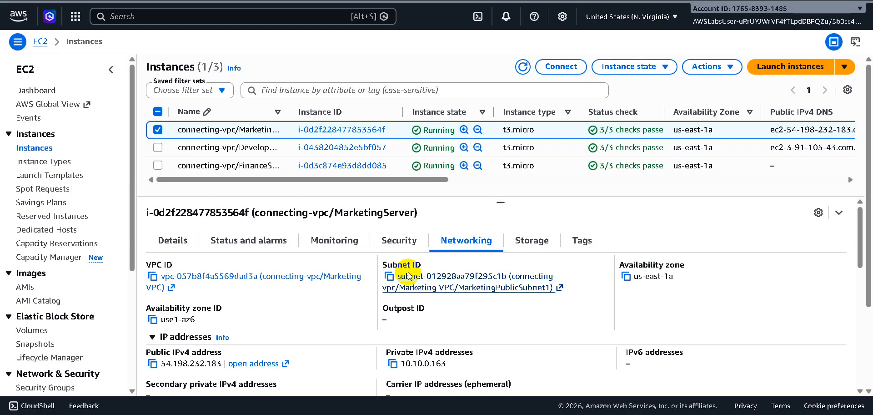
pyautogui.click(478, 285)
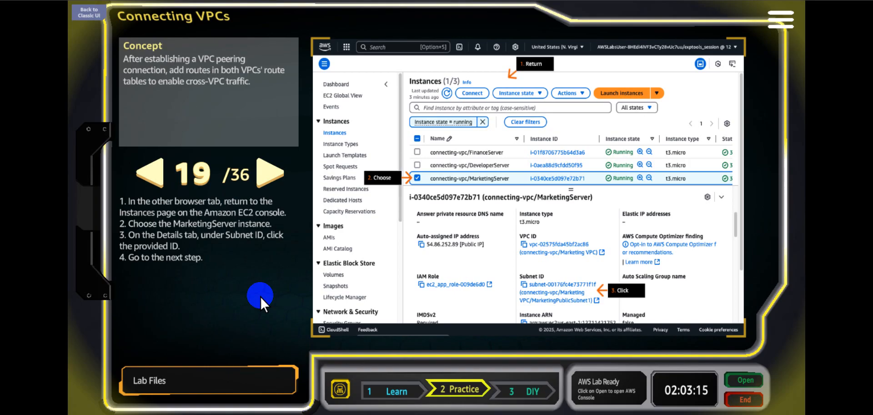
pyautogui.click(265, 174)
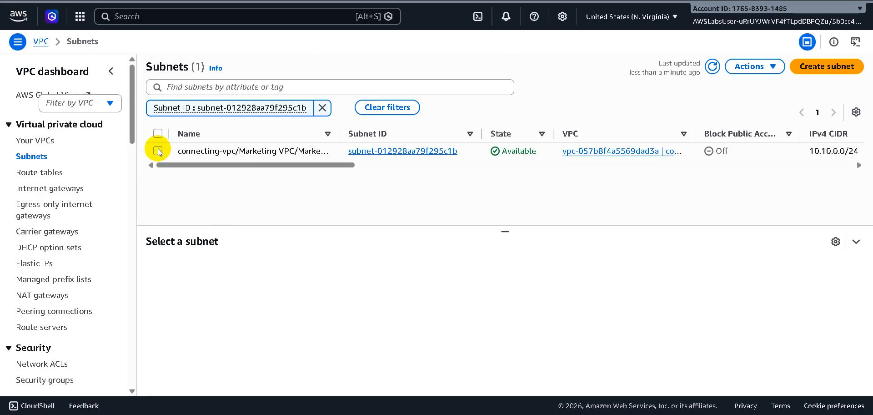
# Select the MarketingPublicSubnet1 subnet, show its route table, and page through the lab instructions to step 22.
pyautogui.click(157, 150)
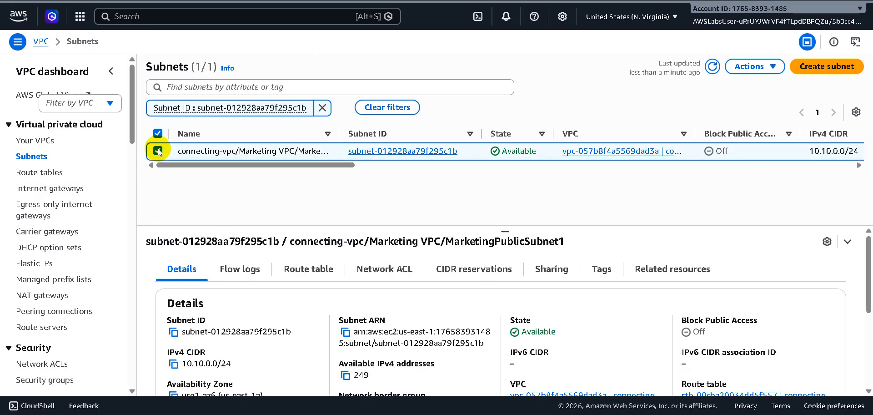
pyautogui.click(310, 272)
pyautogui.scroll(-1, 312, 275)
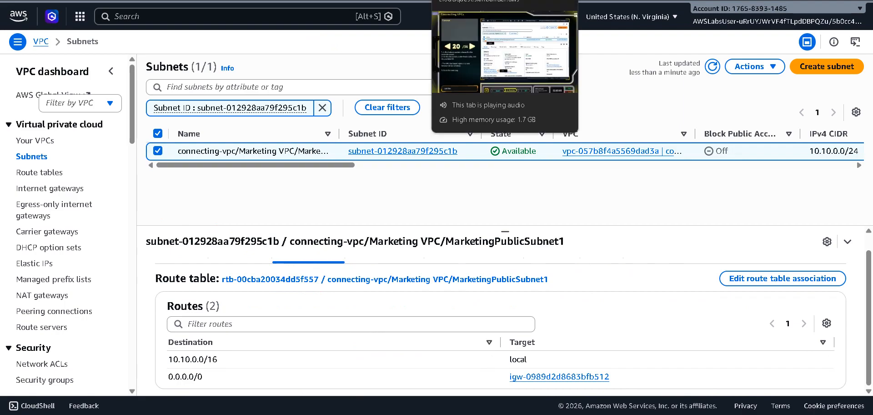
pyautogui.click(473, 0)
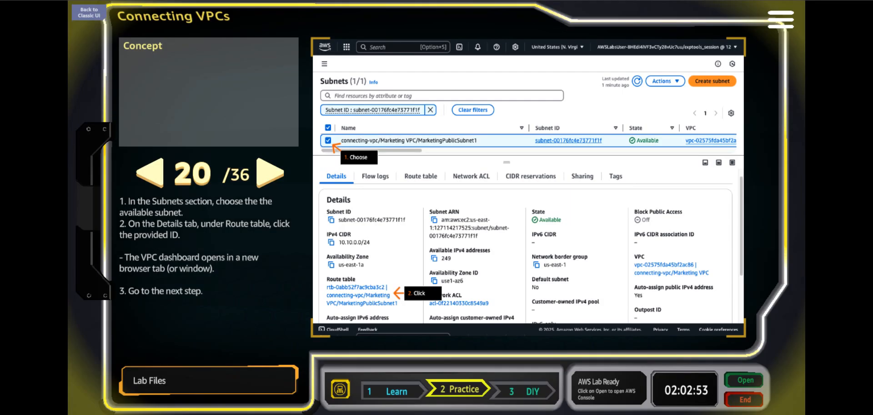
pyautogui.click(264, 173)
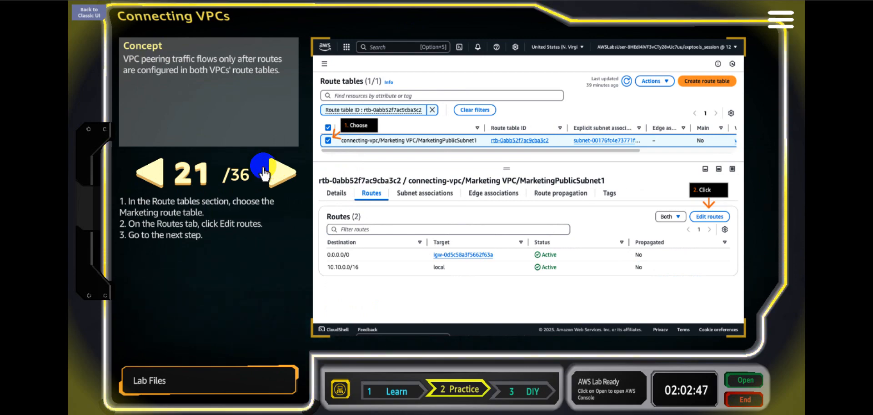
pyautogui.click(264, 173)
pyautogui.click(473, 0)
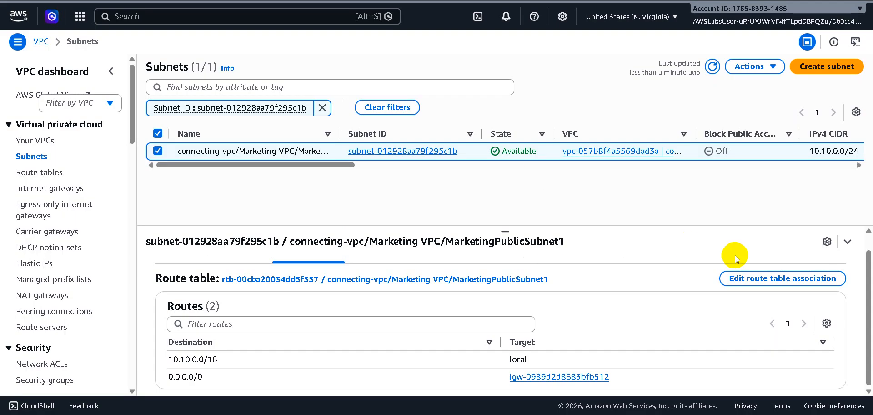
pyautogui.click(781, 278)
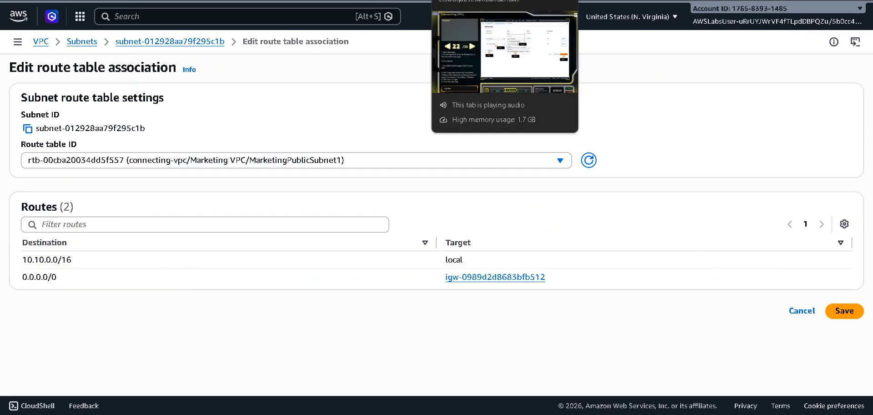
pyautogui.click(483, 0)
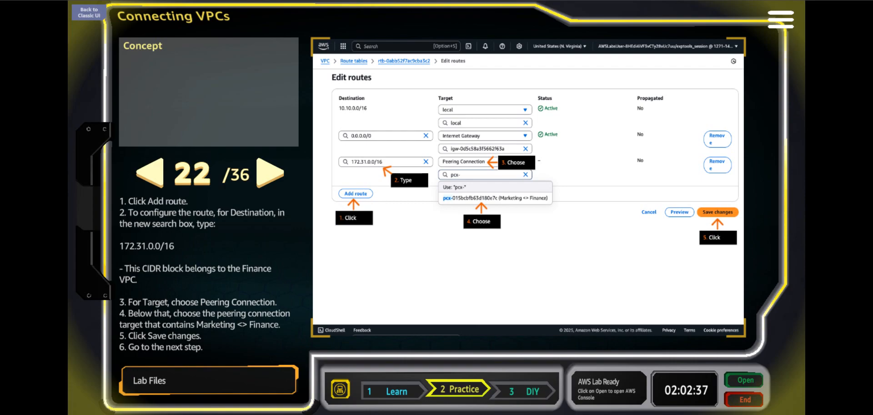
pyautogui.click(592, 0)
pyautogui.click(800, 311)
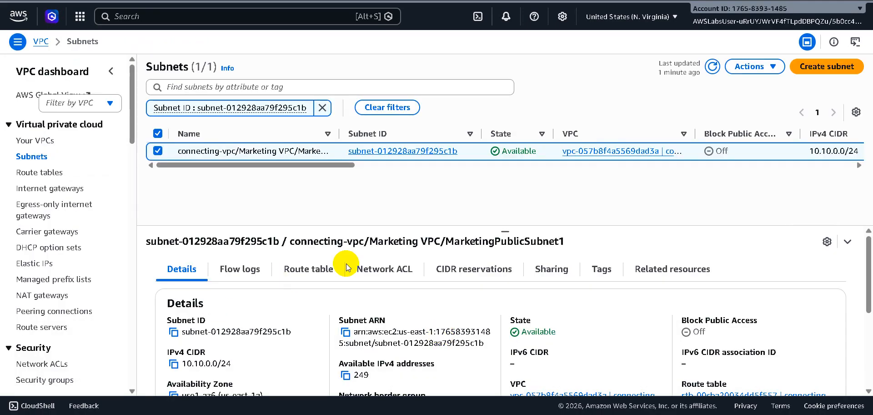
pyautogui.click(311, 269)
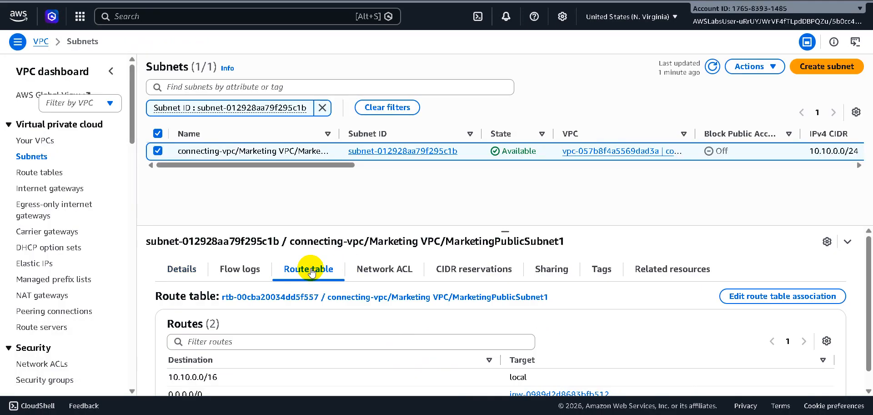
pyautogui.click(779, 296)
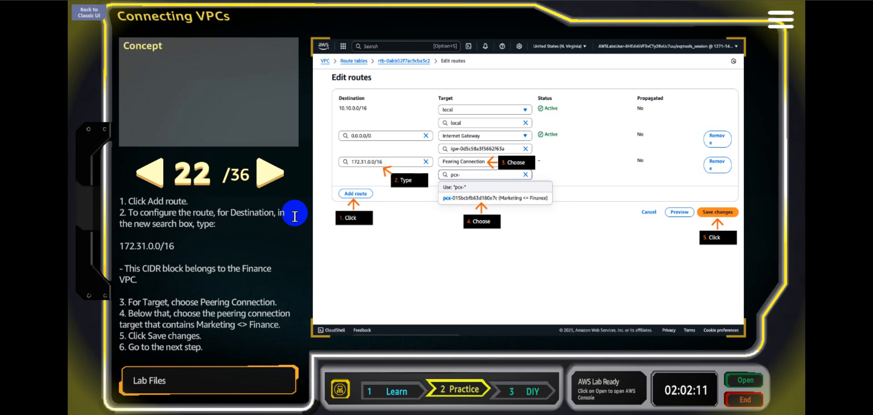
# Recheck lab step 21 and open the MarketingPublicSubnet1 route table's routes for editing.
pyautogui.click(157, 175)
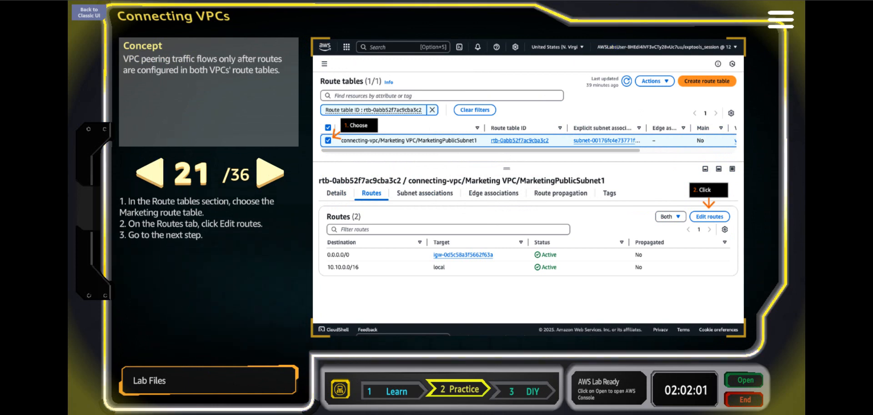
pyautogui.click(673, 0)
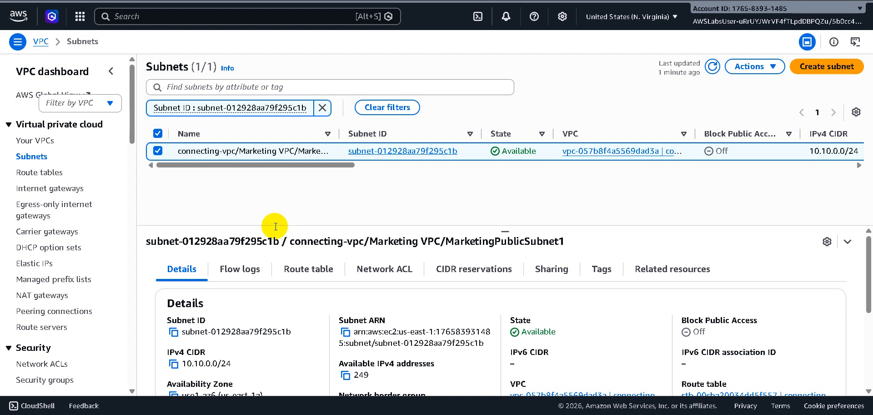
pyautogui.click(309, 275)
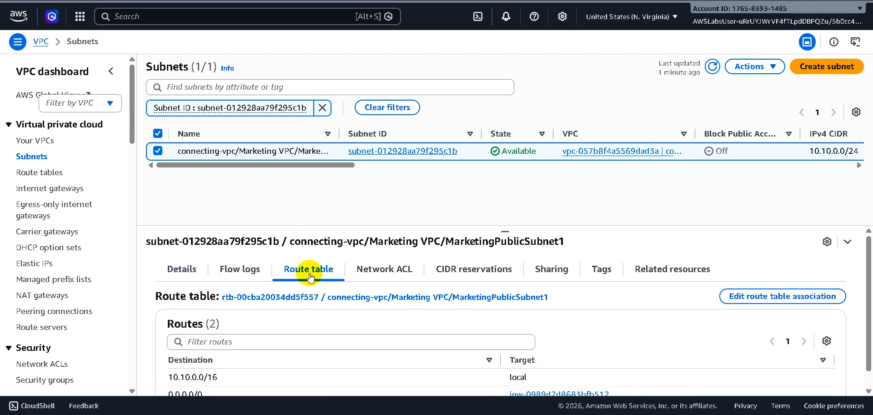
pyautogui.click(351, 299)
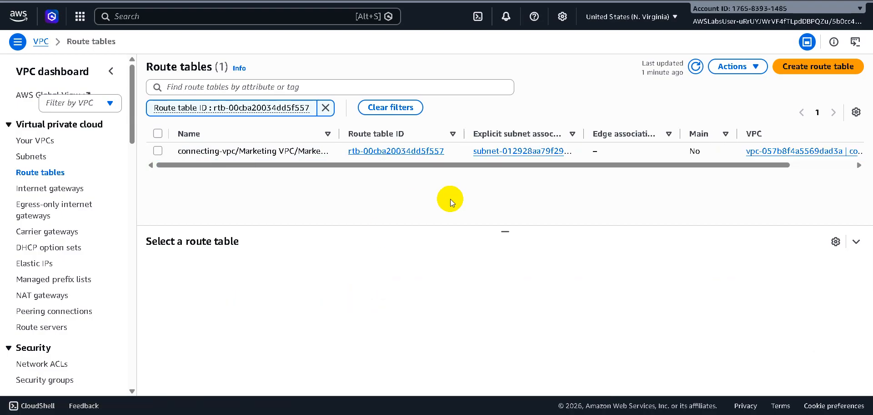
pyautogui.click(157, 152)
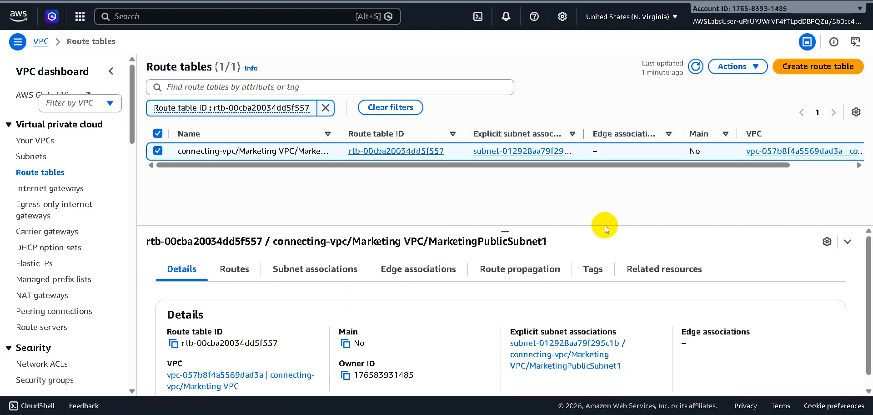
pyautogui.click(244, 275)
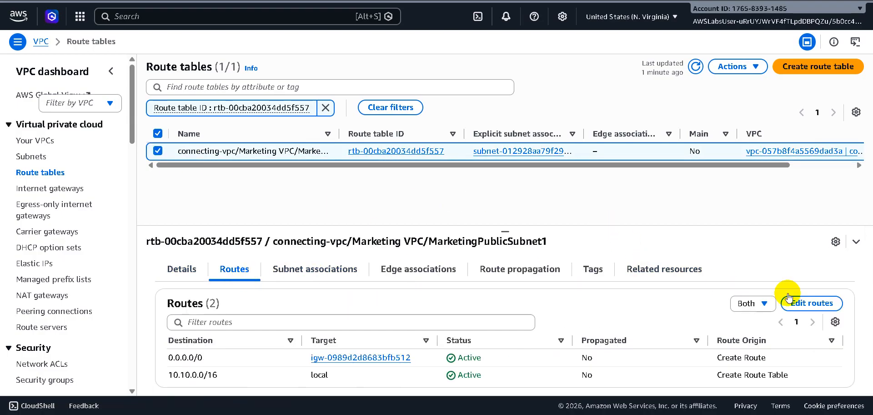
pyautogui.click(812, 302)
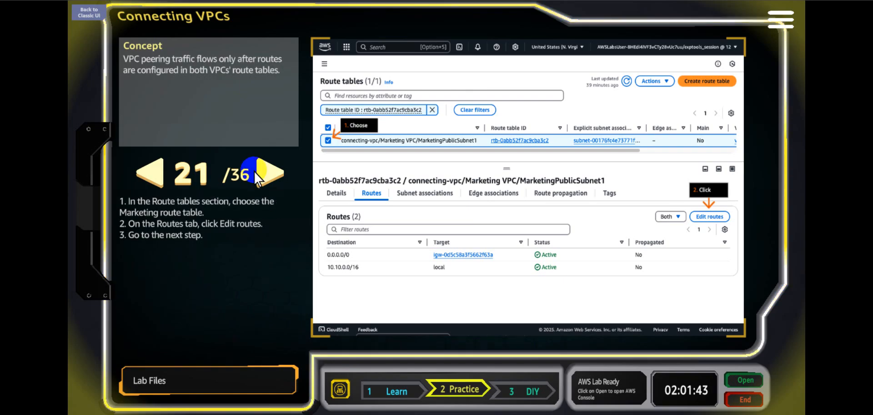
# Advance the lab to step 22 and check its route instructions against the routes being edited.
pyautogui.click(262, 173)
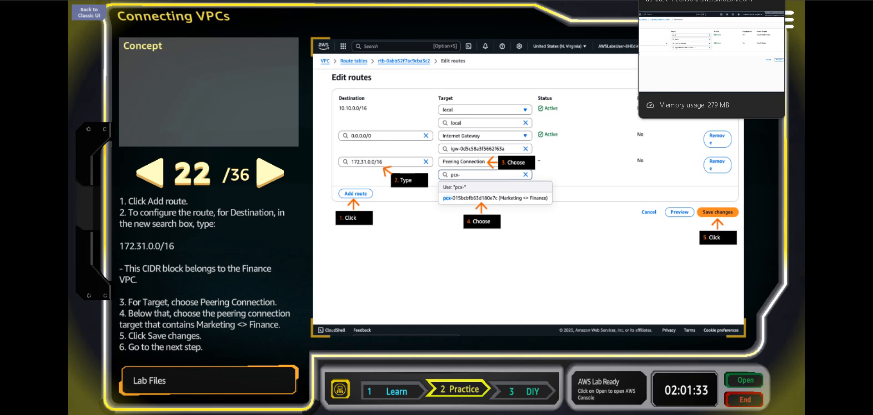
pyautogui.click(683, 0)
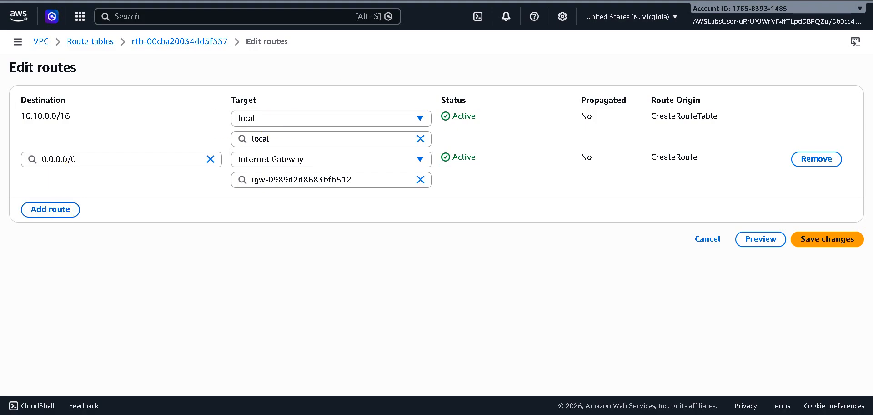
pyautogui.click(555, 0)
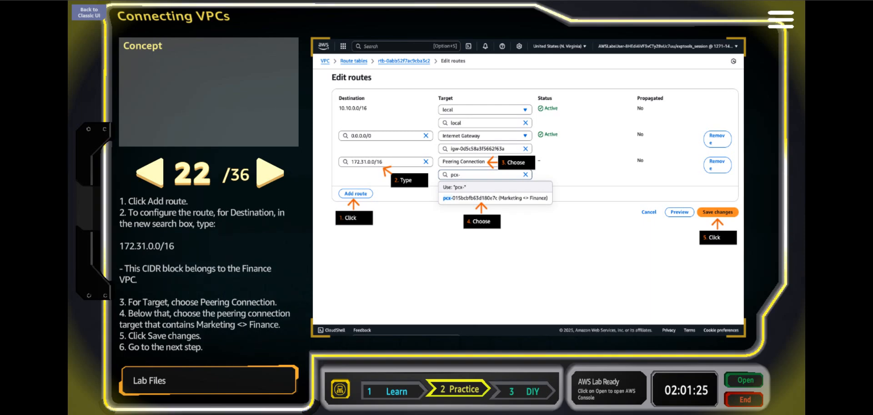
pyautogui.hotkey('ctrl', 'Tab')
# Add a new route entry with destination 172.31.0.0/16 to the MarketingPublicSubnet1 route table.
pyautogui.click(43, 208)
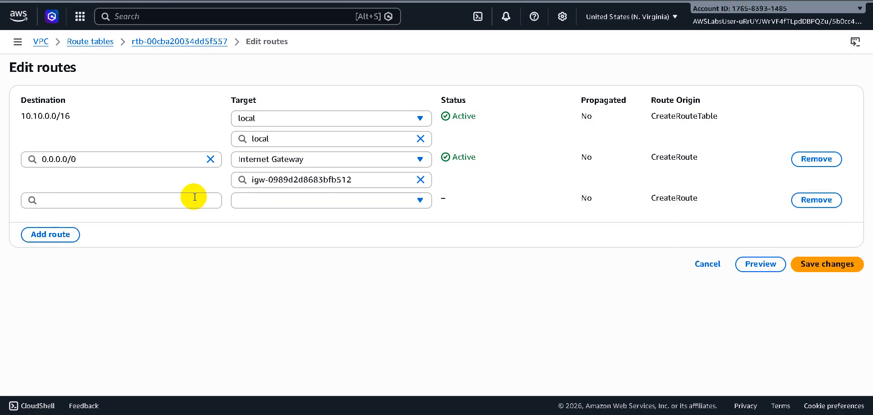
pyautogui.click(152, 200)
pyautogui.write('172.')
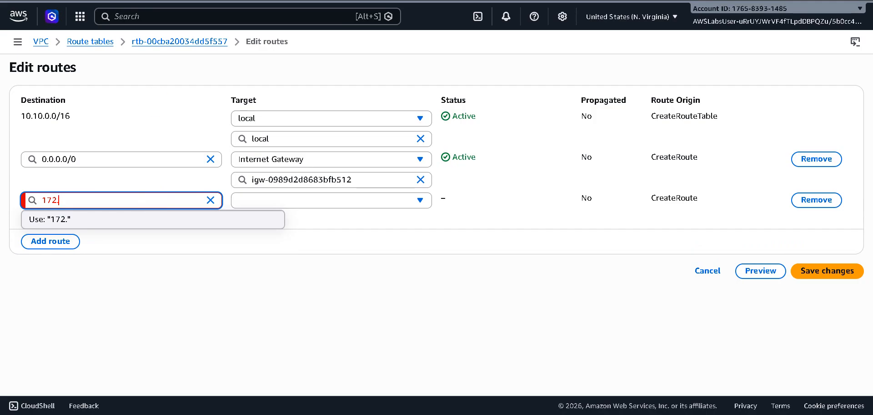
pyautogui.hotkey('ctrl', 'shift', 'Tab')
pyautogui.hotkey('ctrl', 'Tab')
pyautogui.write('.')
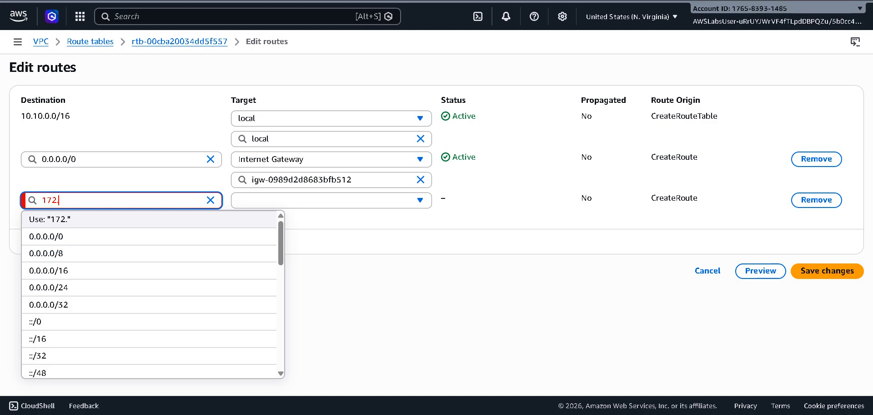
pyautogui.write('31.0.0')
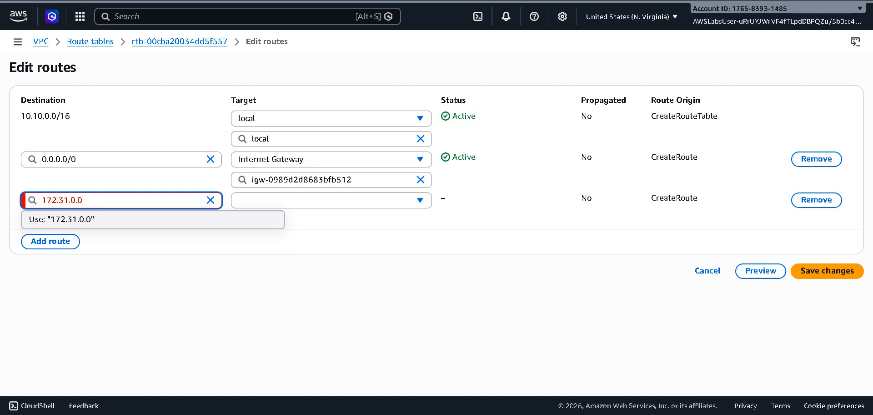
pyautogui.write('/16')
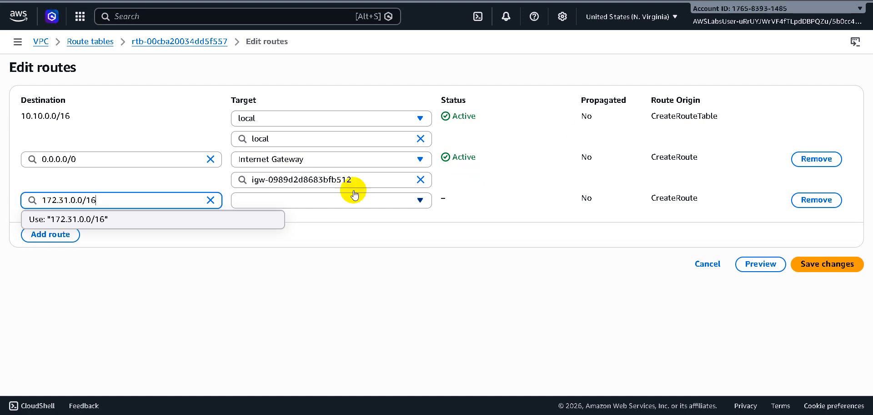
# Confirm the 172.31.0.0/16 destination and target the new route at the Marketing <> Finance peering connection.
pyautogui.click(226, 221)
pyautogui.click(325, 202)
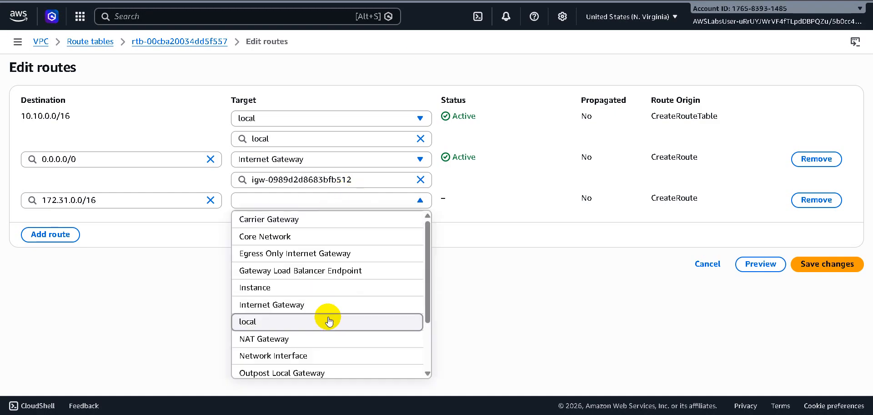
pyautogui.scroll(-2, 328, 353)
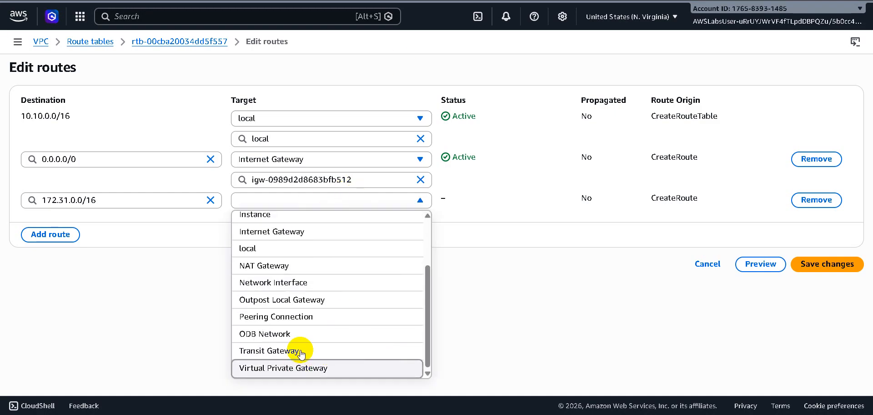
pyautogui.click(308, 321)
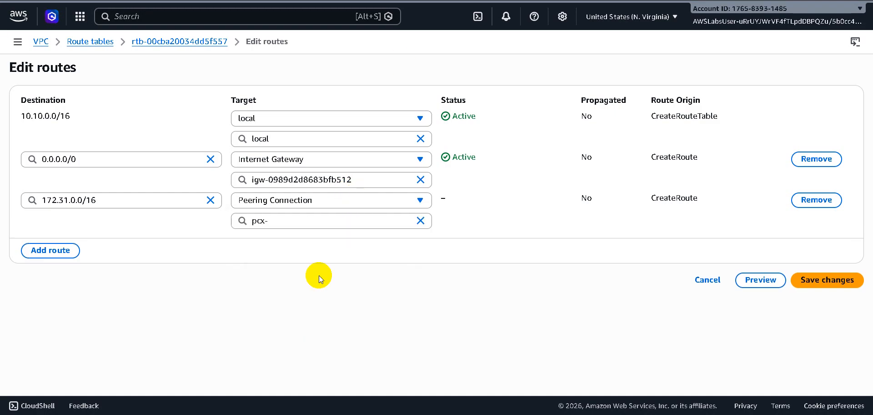
pyautogui.click(361, 221)
pyautogui.click(363, 256)
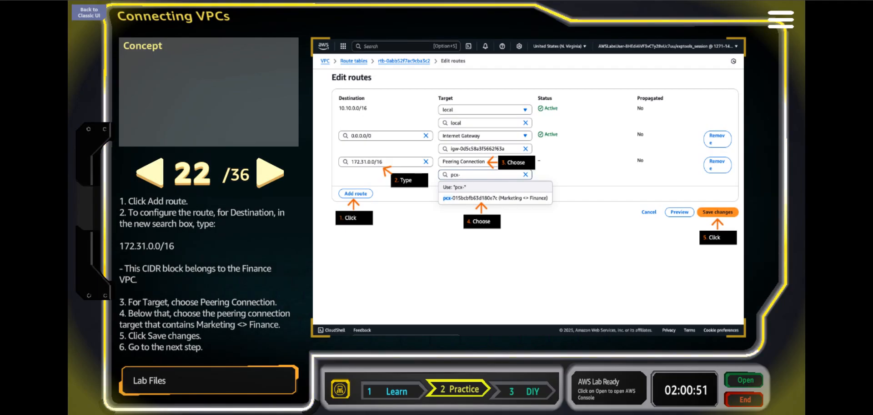
# Save the MarketingPublicSubnet1 route changes and advance the lab instructions to step 24.
pyautogui.click(268, 174)
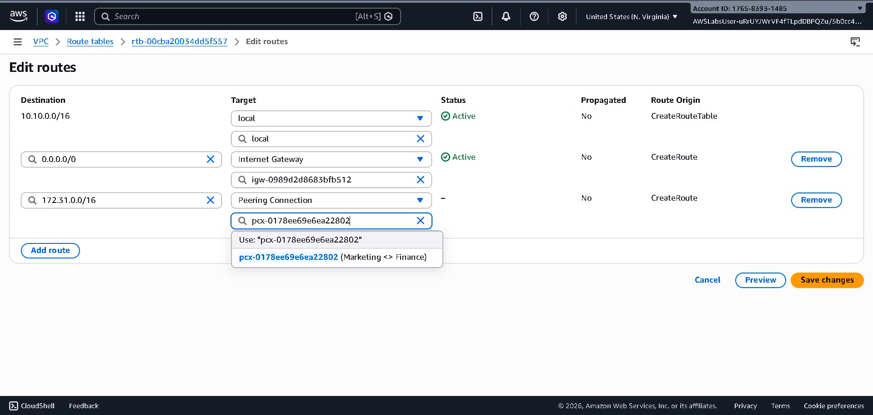
pyautogui.click(826, 279)
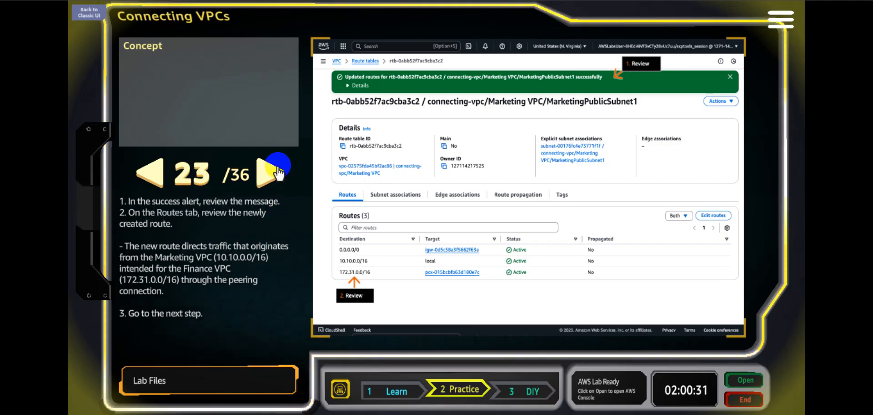
pyautogui.click(274, 177)
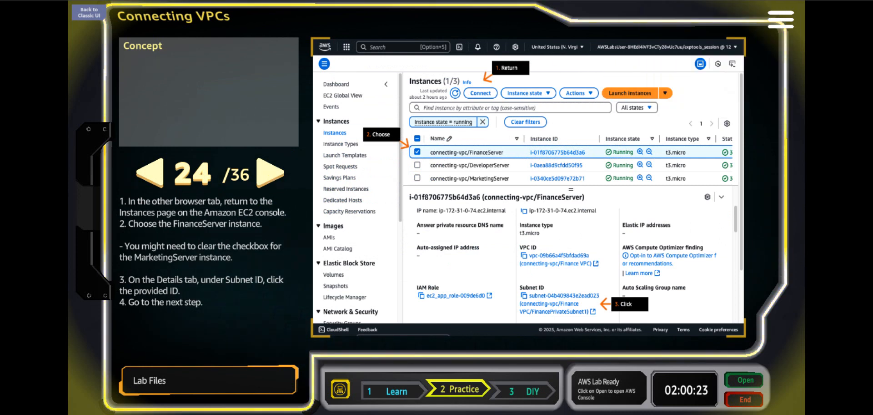
# Select only the FinanceServer instance in the EC2 instances list and open its subnet from the networking details.
pyautogui.hotkey('ctrl', 'Tab')
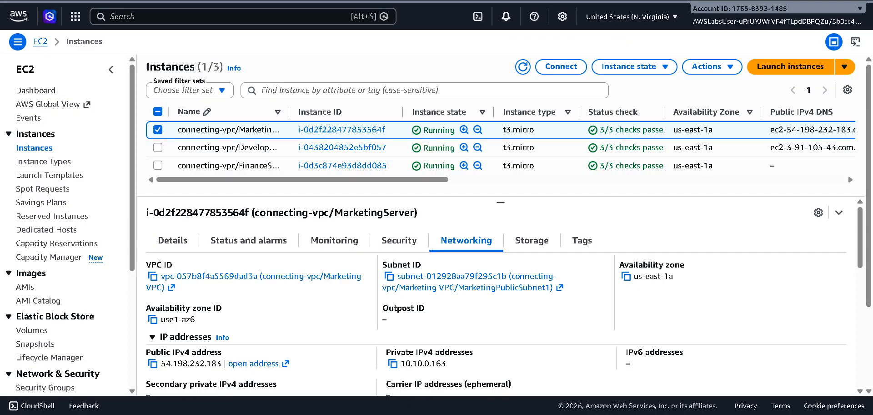
pyautogui.click(157, 165)
pyautogui.click(157, 130)
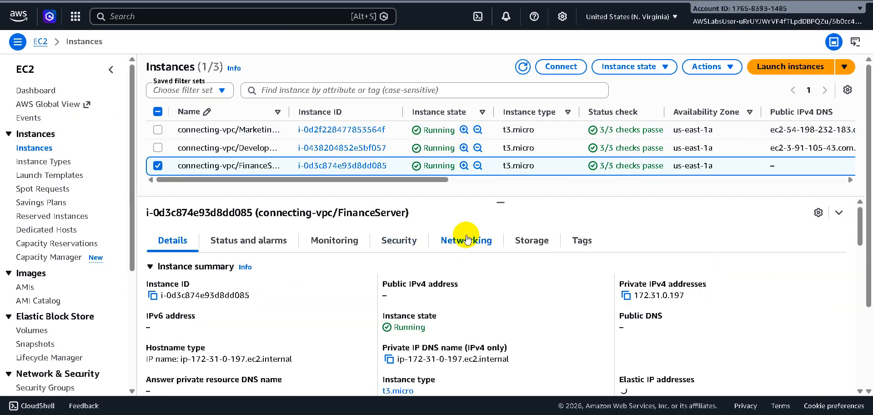
pyautogui.click(467, 239)
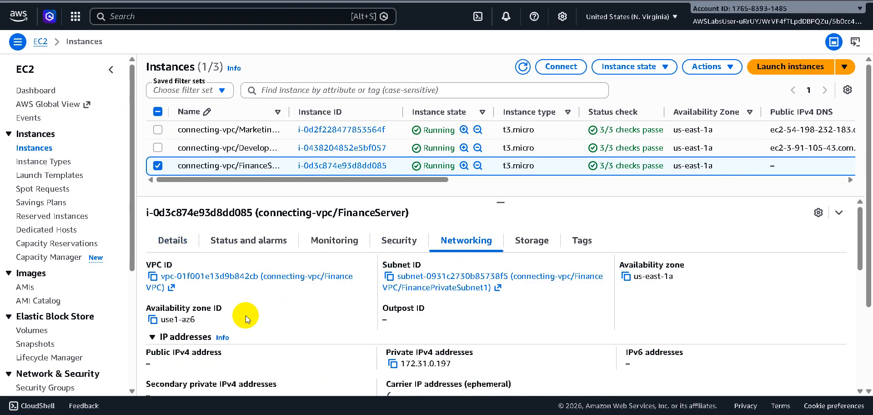
pyautogui.click(478, 283)
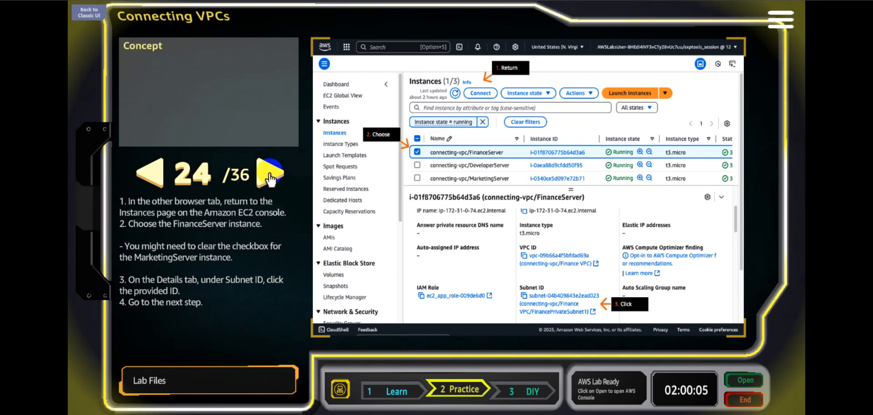
# Follow lab step 25 to select the FinancePrivateSubnet1 subnet and open its linked route table.
pyautogui.click(270, 177)
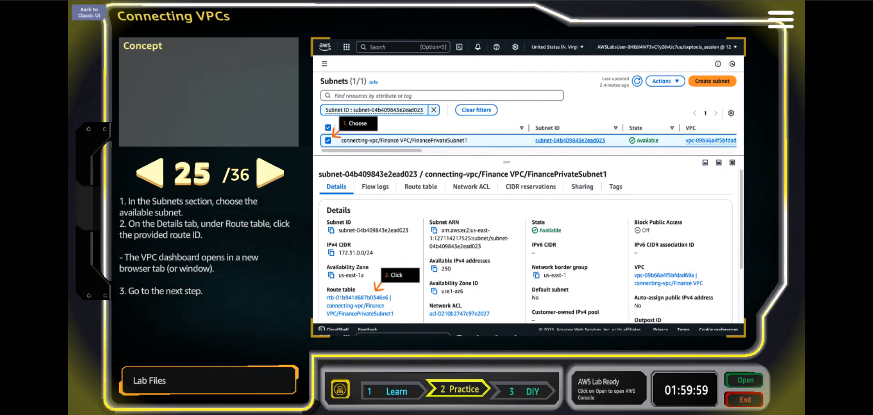
pyautogui.click(682, 1)
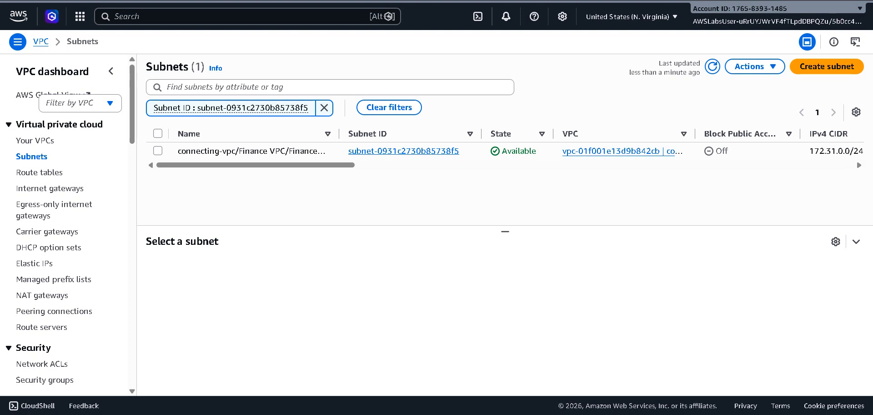
pyautogui.click(158, 151)
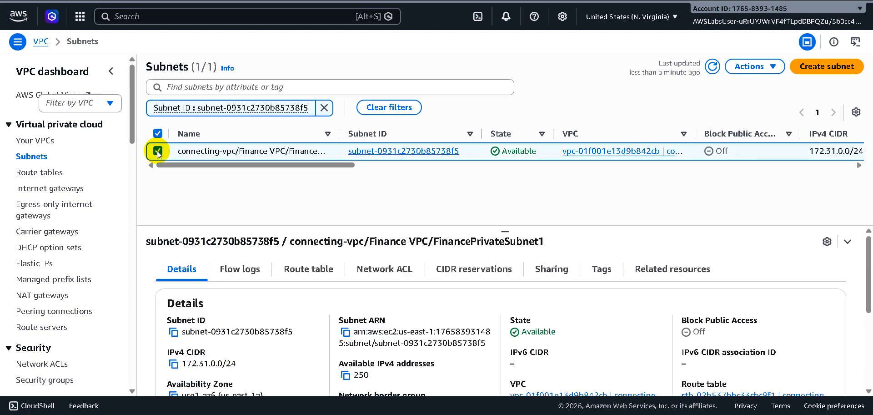
pyautogui.click(312, 273)
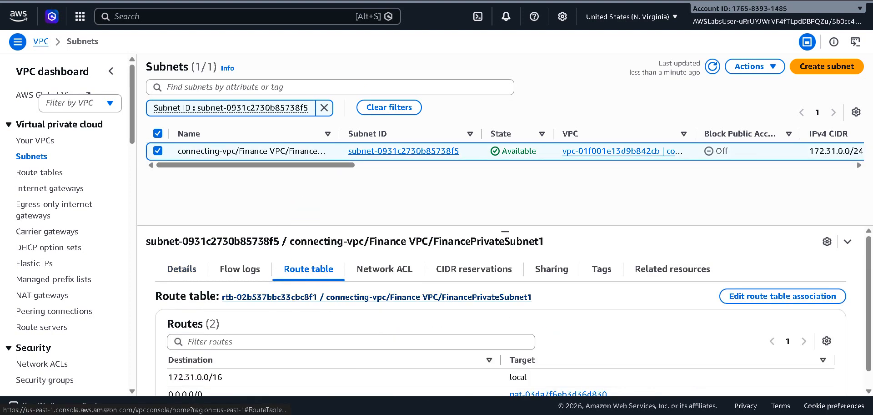
pyautogui.click(377, 297)
# Advance the lab to step 27 and open the FinancePrivateSubnet1 route table's routes for editing.
pyautogui.click(546, 0)
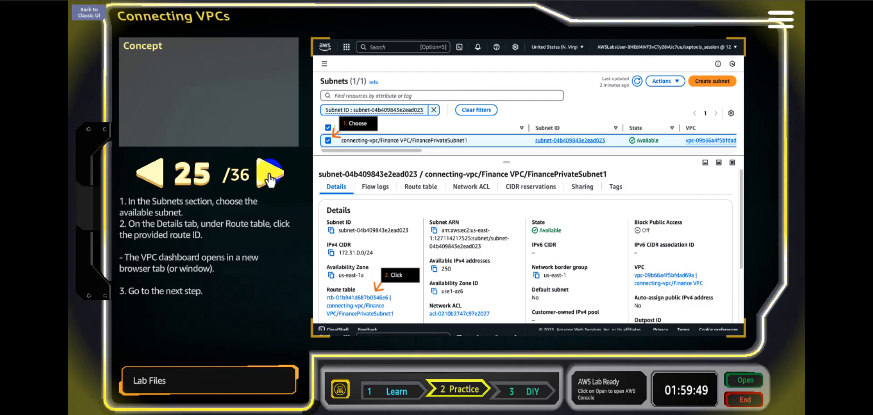
pyautogui.click(270, 176)
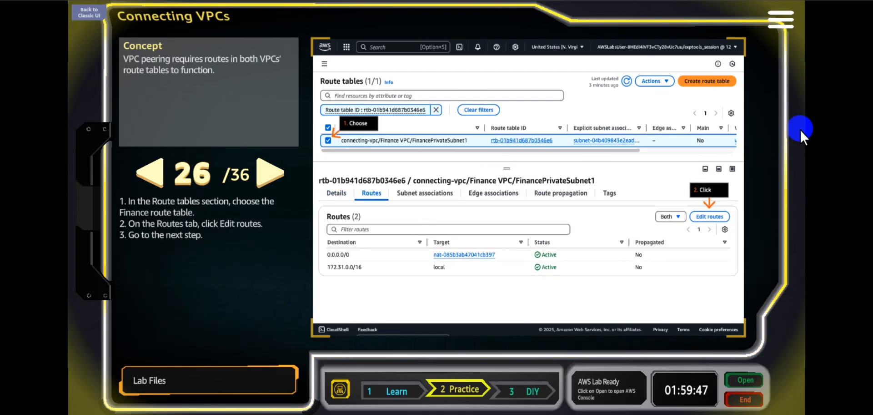
pyautogui.click(263, 180)
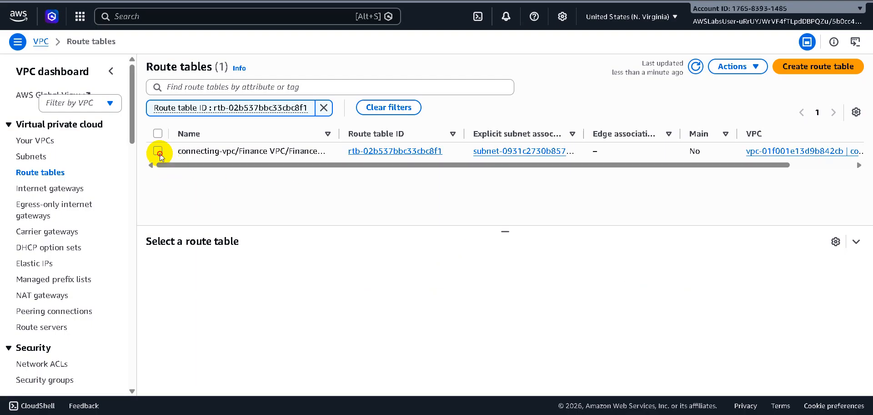
pyautogui.click(159, 152)
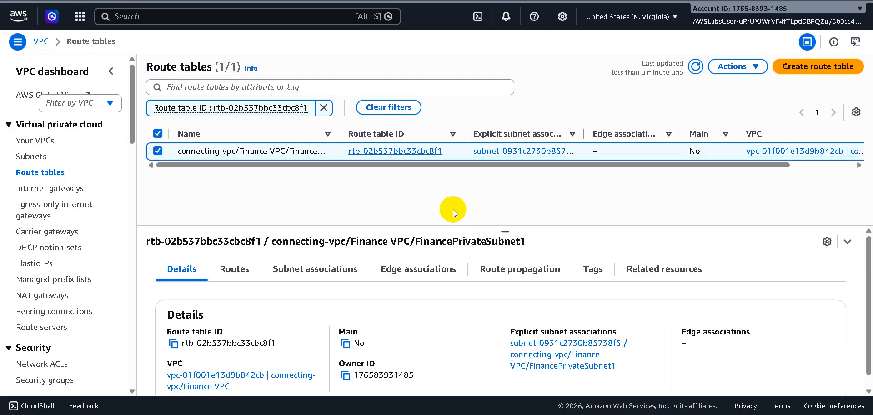
pyautogui.click(232, 270)
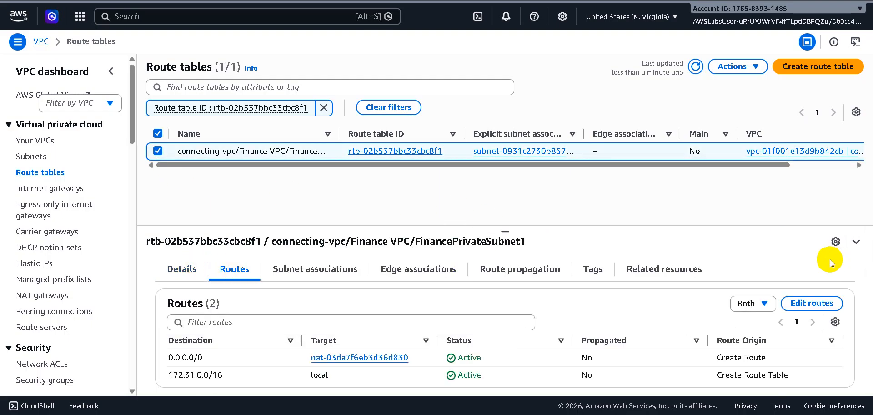
pyautogui.click(812, 304)
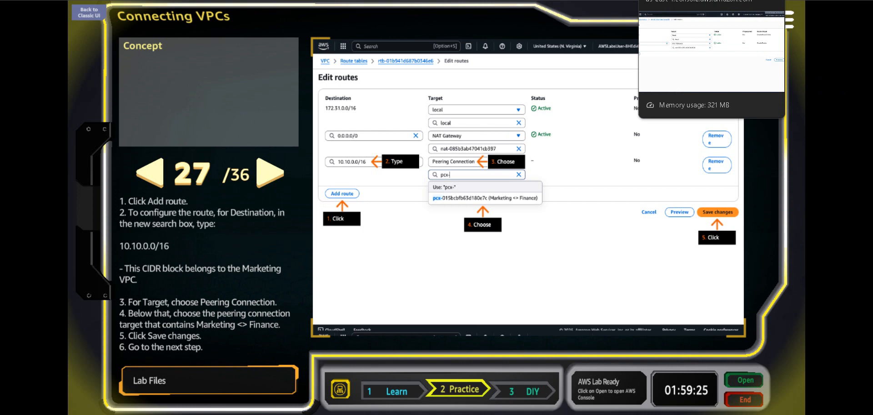
# Add a new route entry with destination 10.10.0.0/16 to the FinancePrivateSubnet1 route table.
pyautogui.click(673, 1)
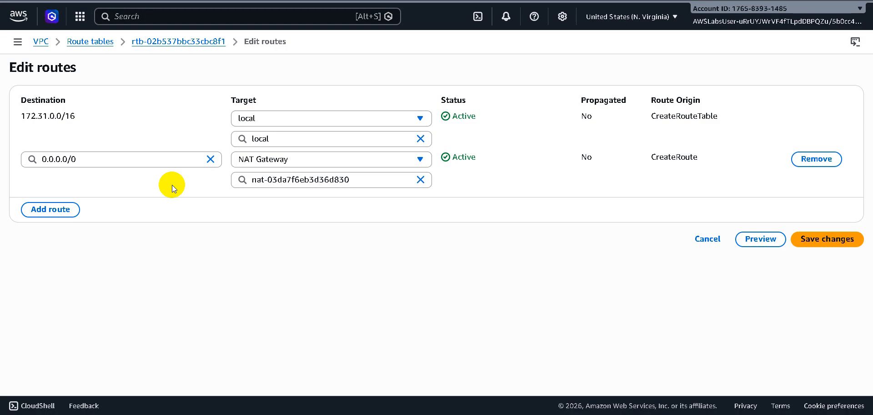
pyautogui.click(60, 210)
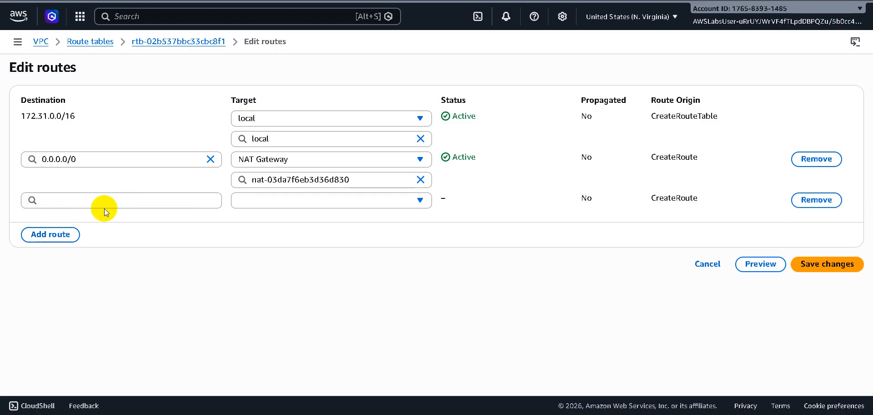
pyautogui.hotkey('ctrl', 'v')
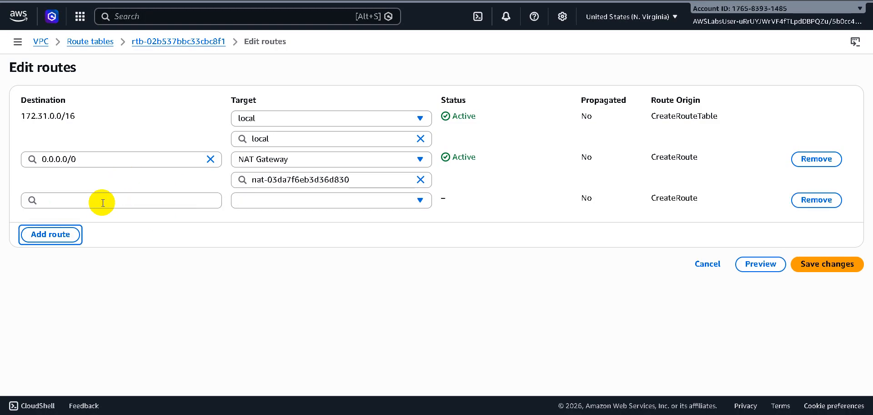
pyautogui.click(103, 200)
pyautogui.write('10.10.0.')
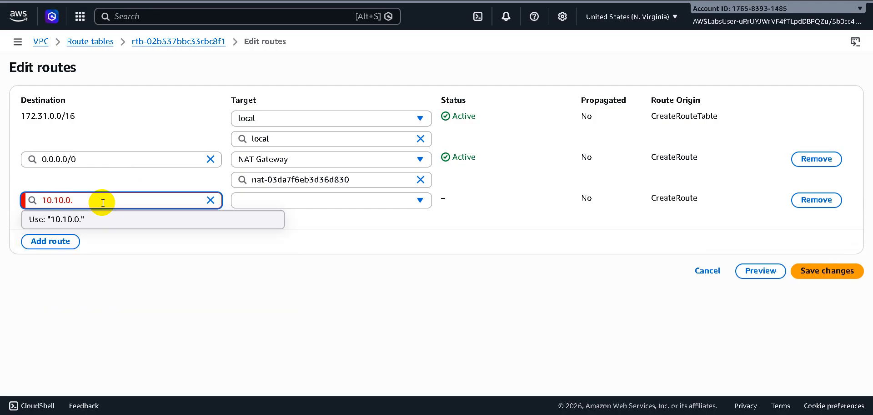
pyautogui.write('0/16')
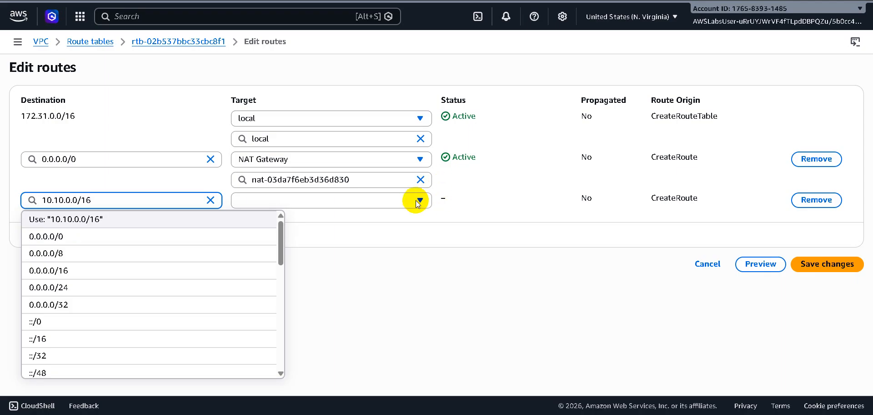
# Set the 10.10.0.0/16 route's target to the Marketing <> Finance peering connection.
pyautogui.click(416, 201)
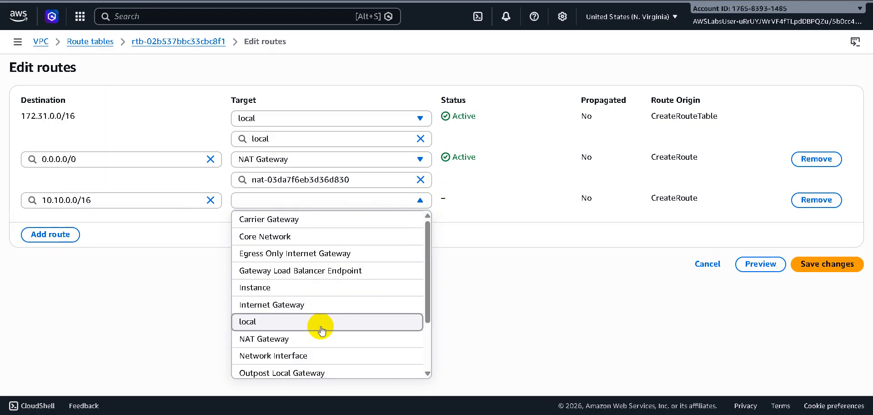
pyautogui.scroll(-3, 318, 352)
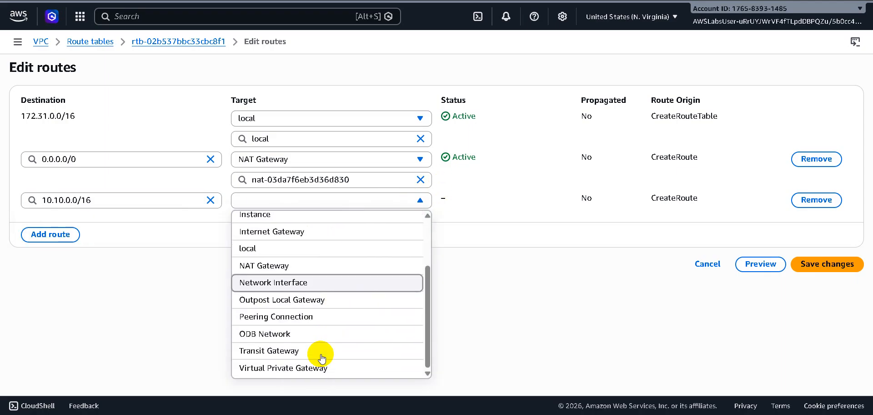
pyautogui.click(311, 321)
pyautogui.click(377, 225)
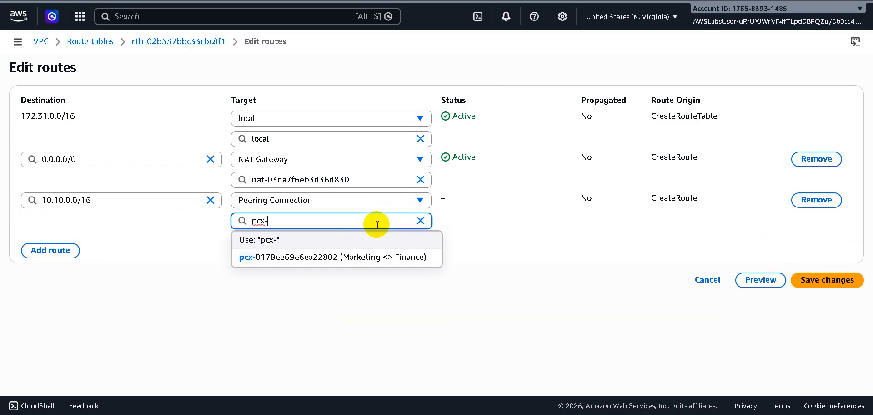
pyautogui.click(356, 256)
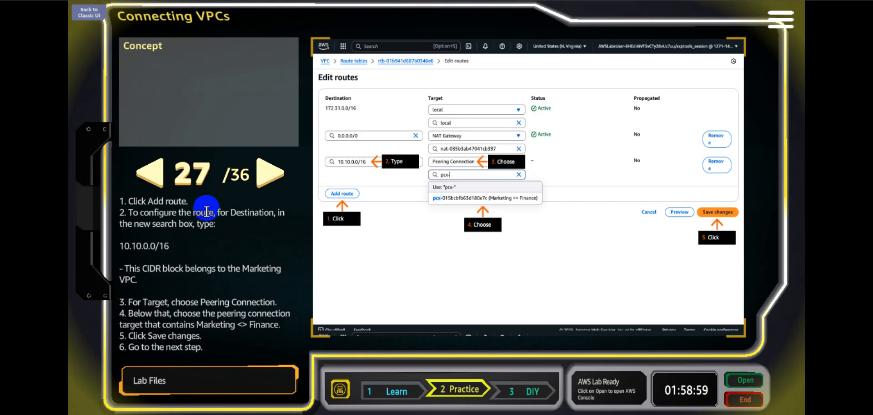
# Save the FinancePrivateSubnet1 route changes and advance the lab to step 29, rechecking step 28 on the way.
pyautogui.click(269, 181)
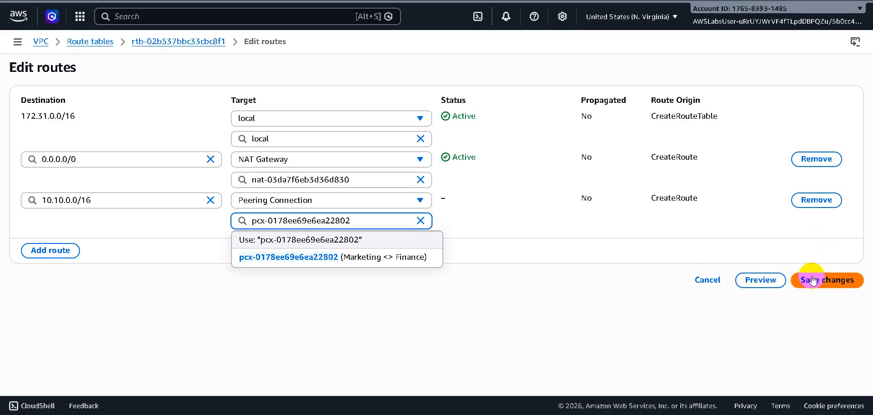
pyautogui.click(812, 279)
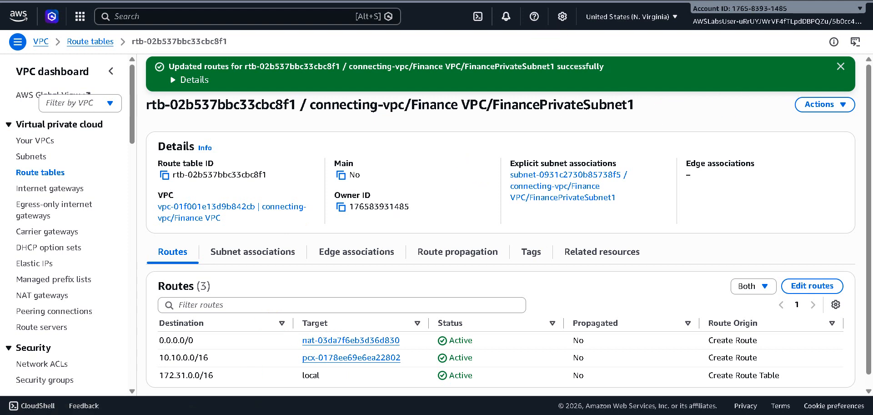
pyautogui.click(478, 0)
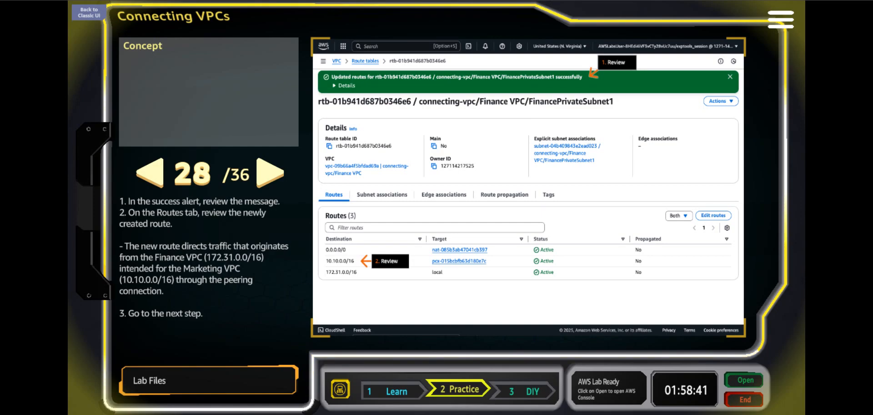
pyautogui.click(269, 167)
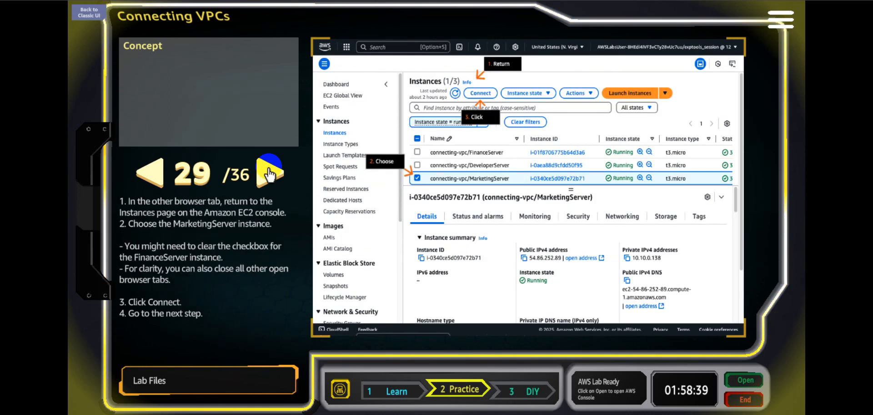
pyautogui.click(144, 172)
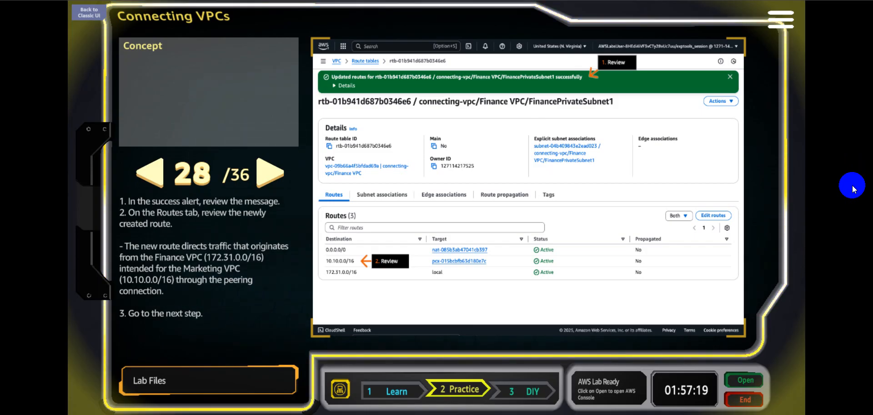
pyautogui.click(269, 175)
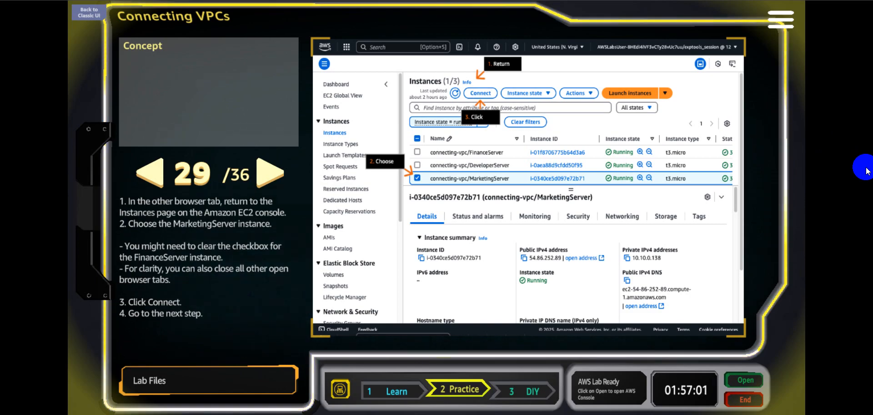
# Select only the MarketingServer instance in the EC2 console and open its connection page.
pyautogui.click(580, 1)
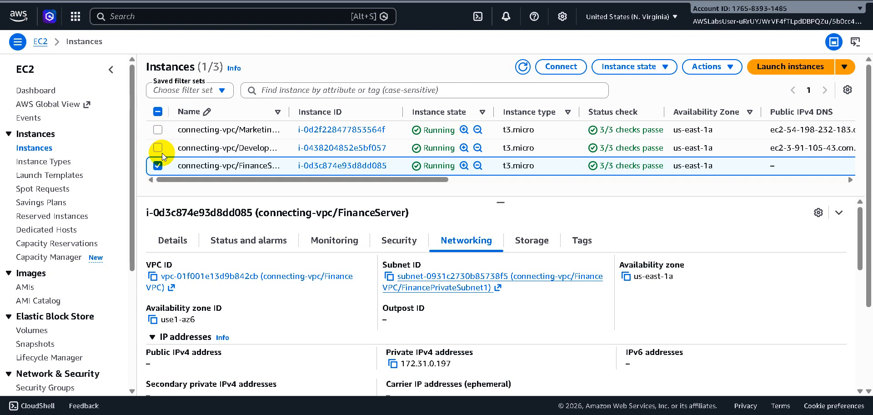
pyautogui.click(158, 130)
pyautogui.click(157, 166)
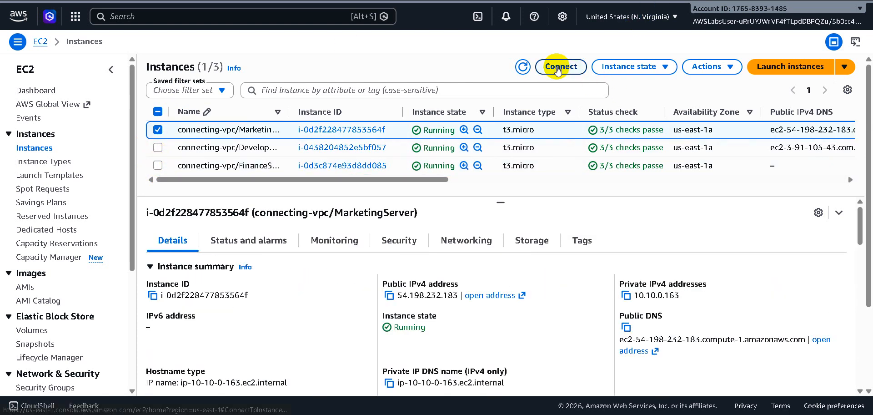
pyautogui.click(559, 66)
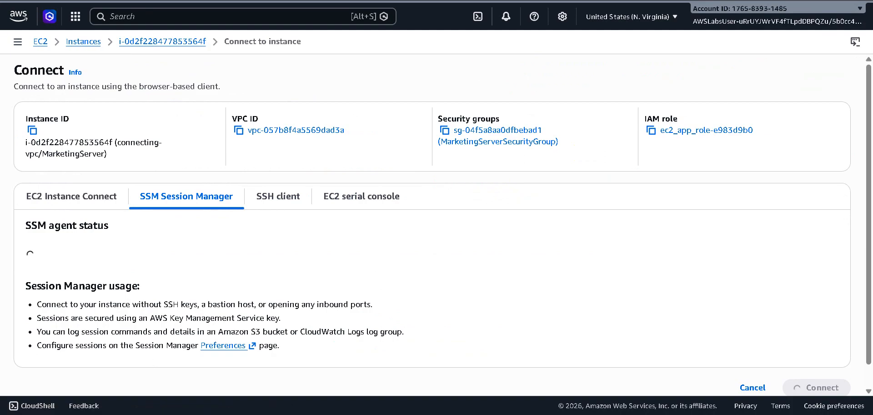
# Advance the lab to step 31 and start a Session Manager session on the MarketingServer instance.
pyautogui.click(546, 1)
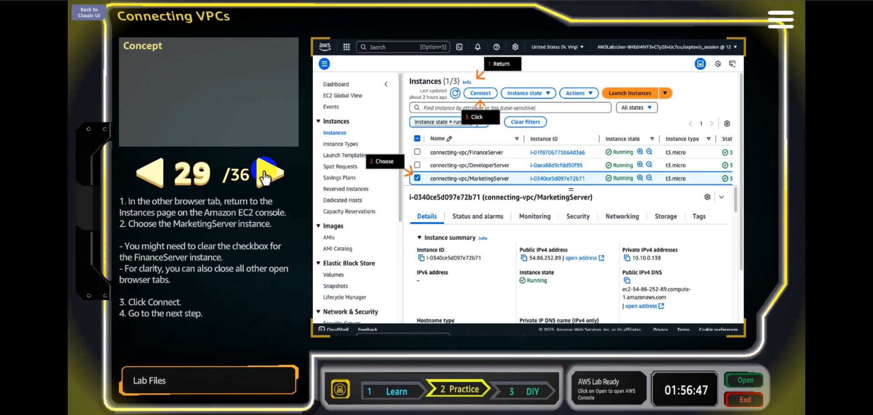
pyautogui.click(265, 175)
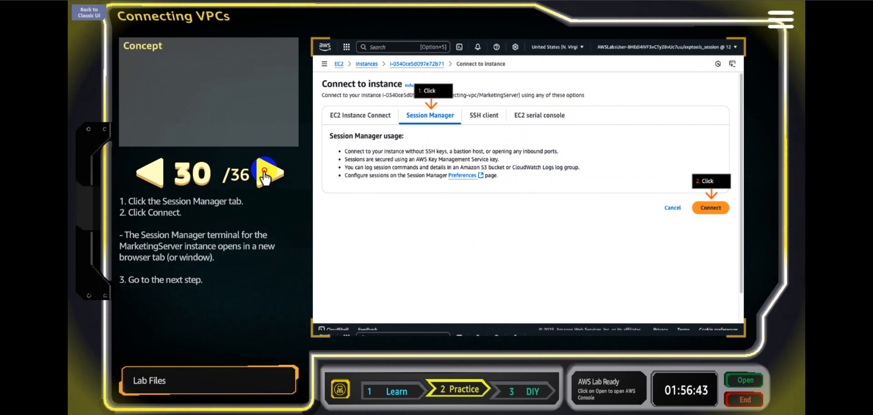
pyautogui.click(265, 176)
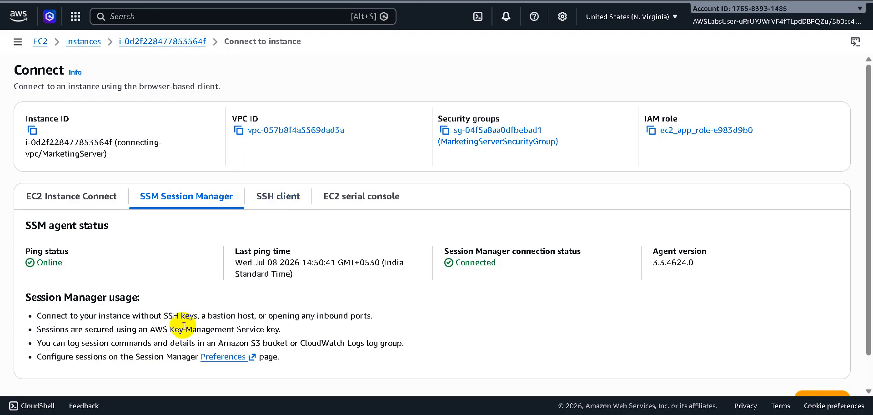
pyautogui.scroll(-1, 182, 325)
pyautogui.click(825, 365)
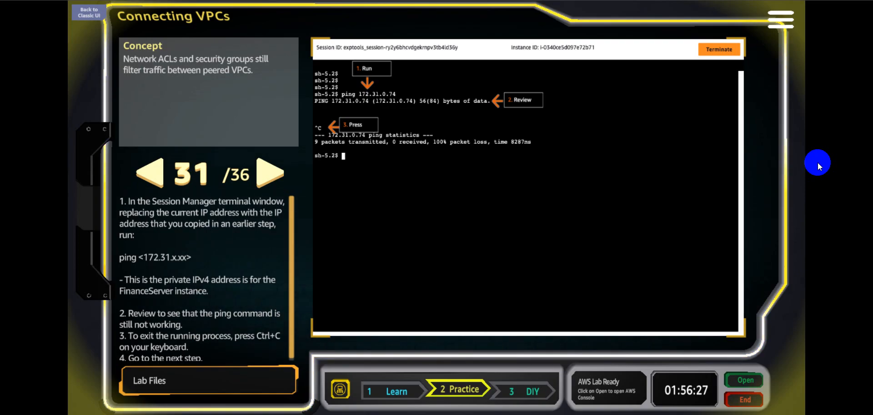
# Copy the FinanceServer private IP address 172.31.0.197 from the Notepad note and minimize Notepad.
pyautogui.click(574, 414)
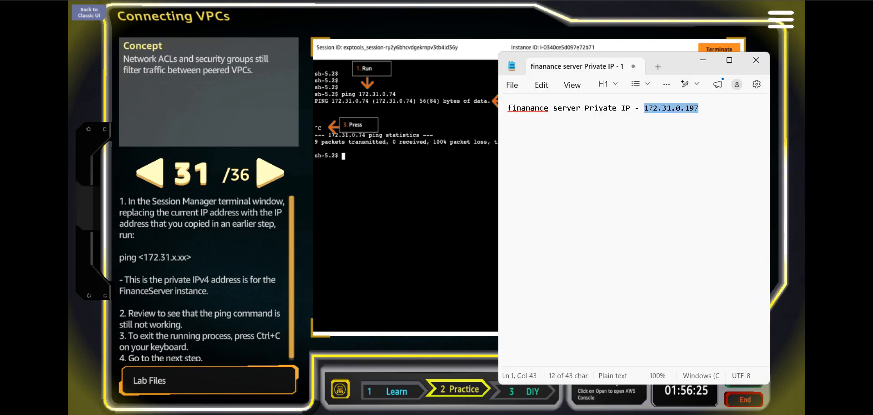
pyautogui.rightClick(670, 106)
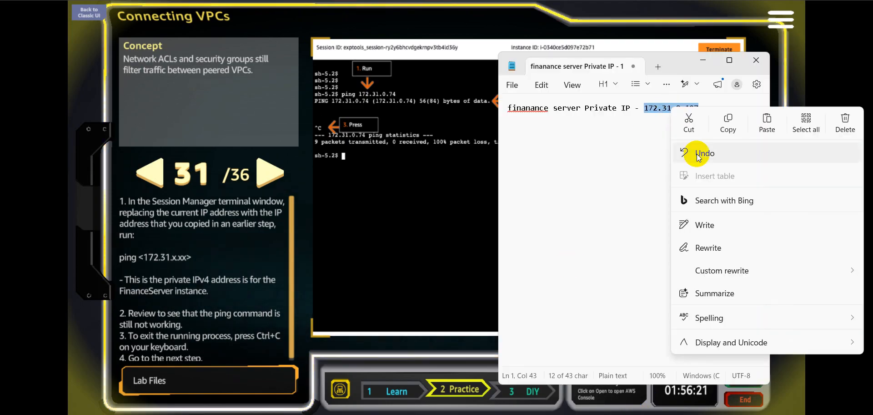
pyautogui.click(727, 122)
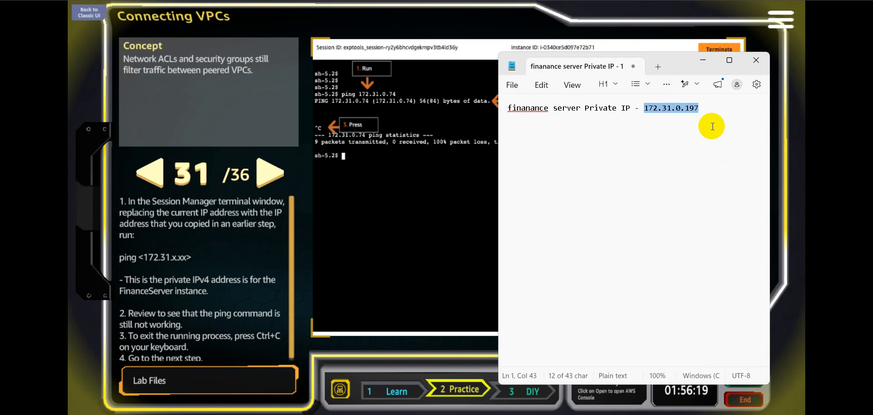
pyautogui.click(703, 62)
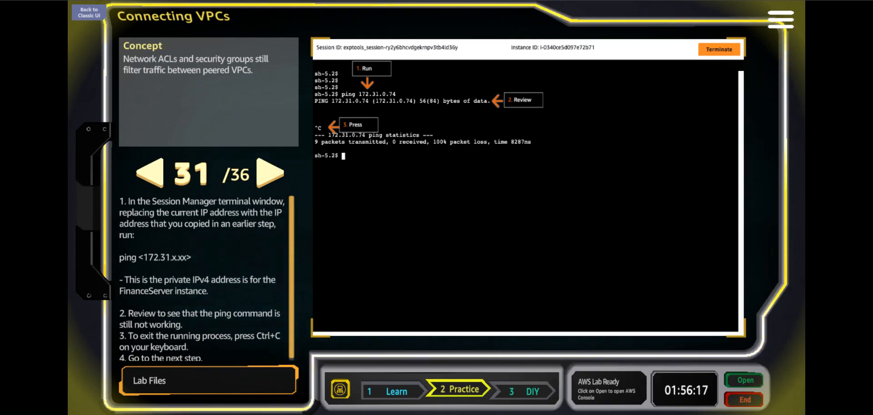
# Run ping 172.31.0.197 in the MarketingServer terminal session.
pyautogui.click(677, 0)
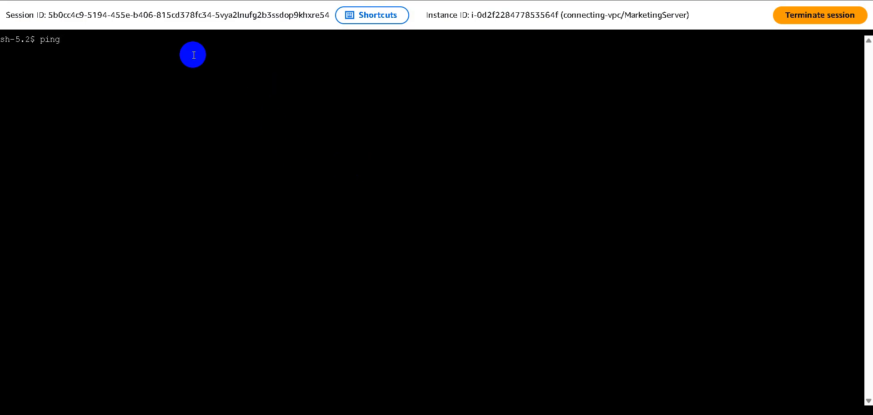
pyautogui.rightClick(174, 57)
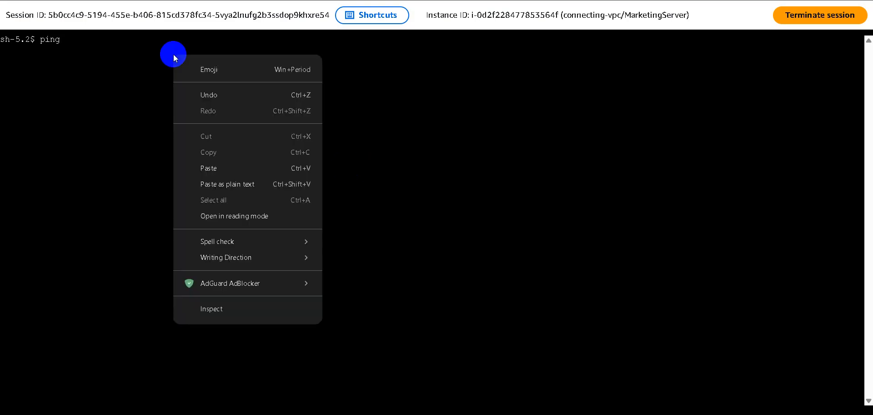
pyautogui.click(220, 169)
pyautogui.press('Return')
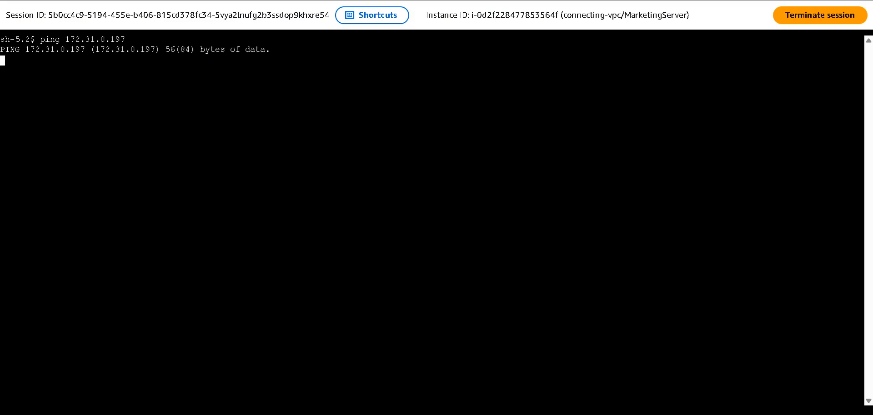
# Advance the lab to step 32 and stop the running ping in the MarketingServer terminal.
pyautogui.click(473, 1)
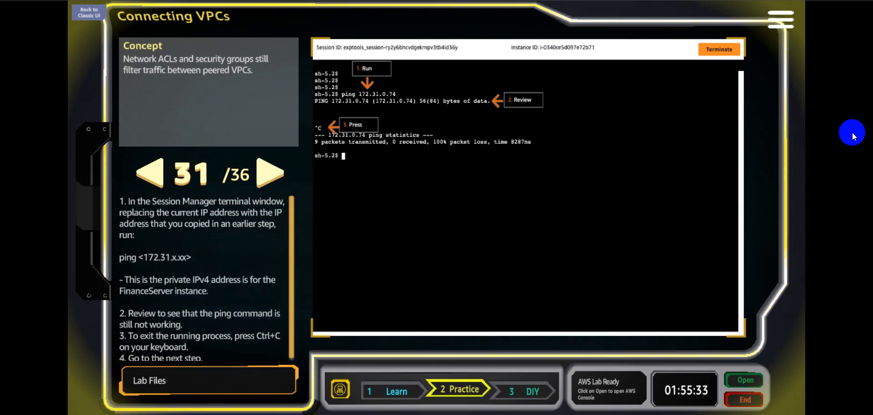
pyautogui.click(271, 182)
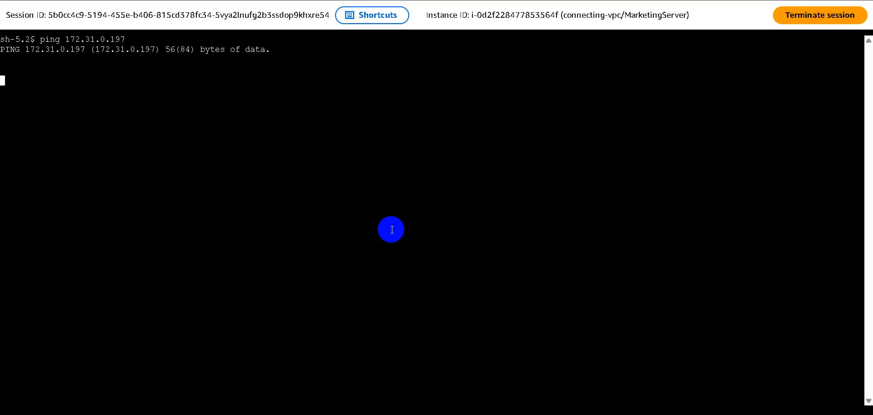
pyautogui.hotkey('ctrl', 'c')
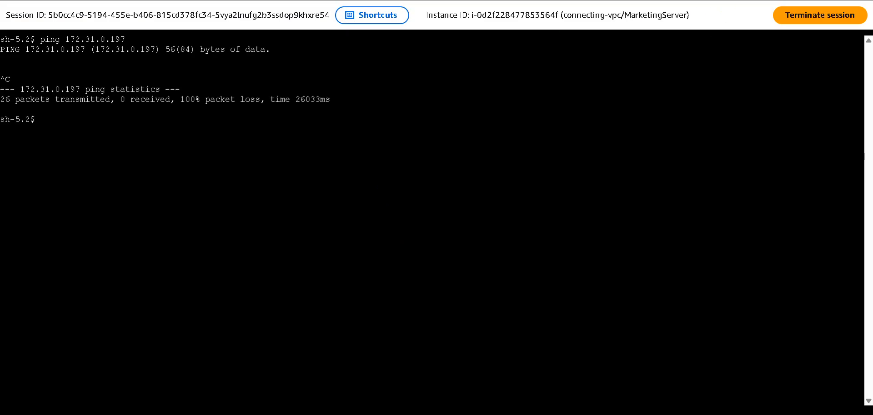
# Select only the FinanceServer instance in EC2 and open FinanceServerSecurityGroup from its security details.
pyautogui.hotkey('ctrl', 'shift', 'Tab')
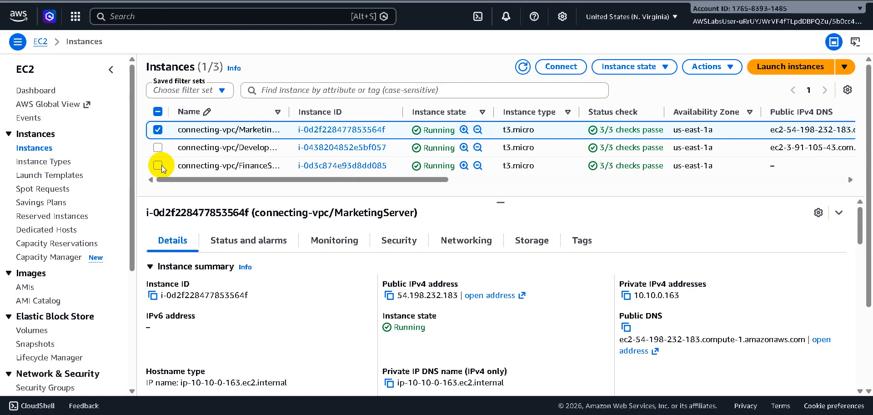
pyautogui.click(158, 165)
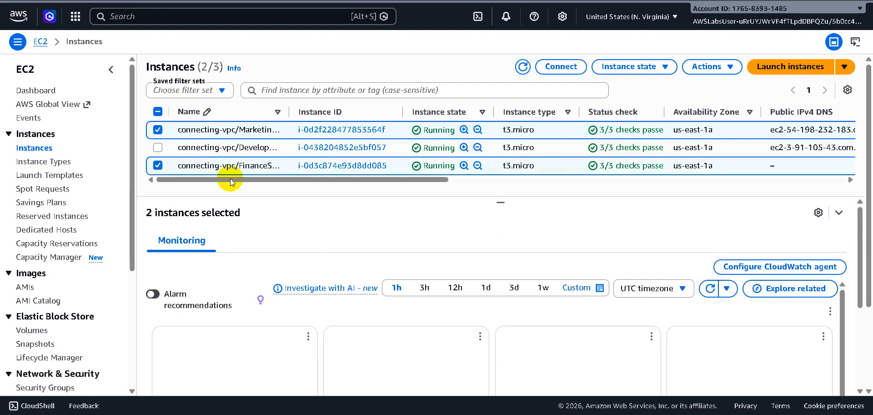
pyautogui.click(157, 130)
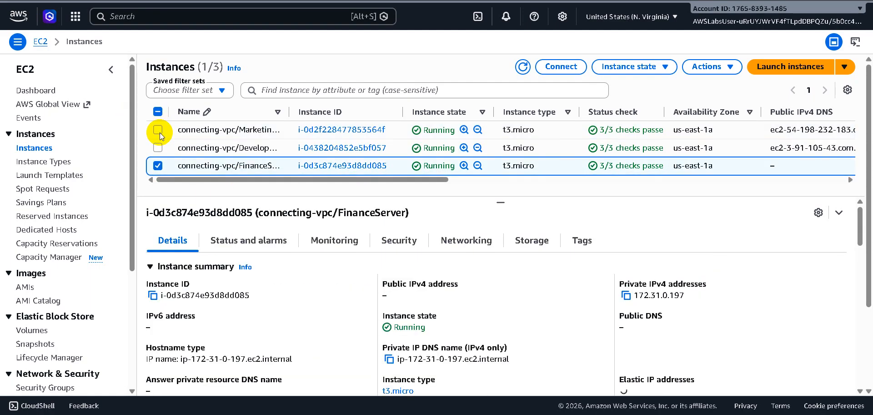
pyautogui.click(401, 241)
pyautogui.scroll(-1, 458, 299)
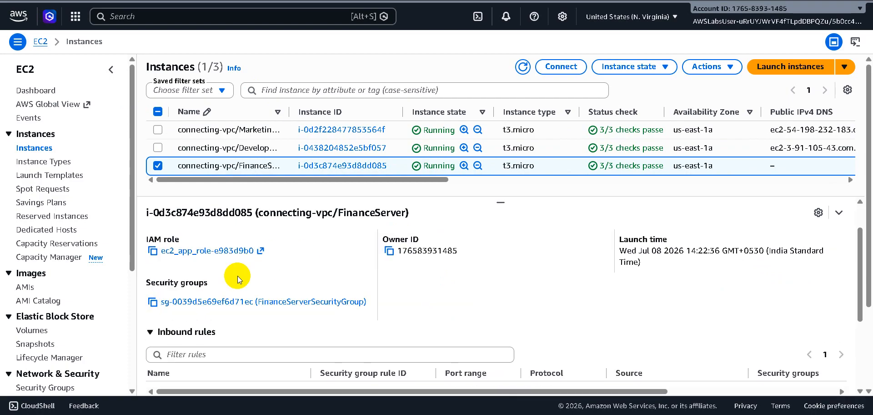
pyautogui.click(264, 302)
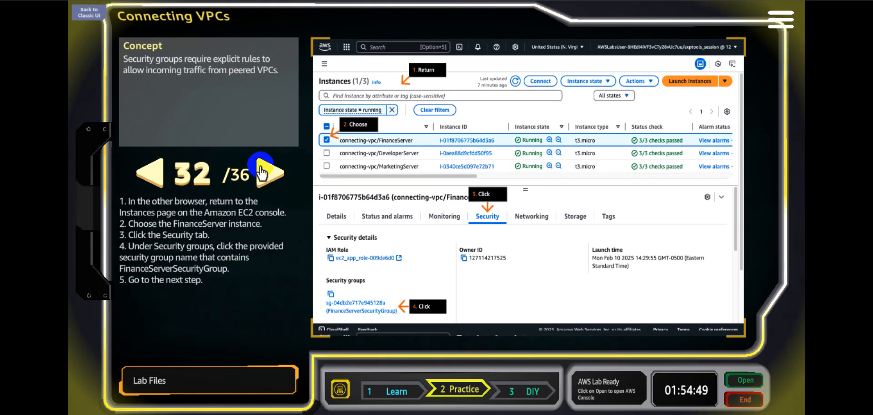
# Advance the lab to step 34 and open the FinanceServerSecurityGroup inbound rules for editing.
pyautogui.click(267, 180)
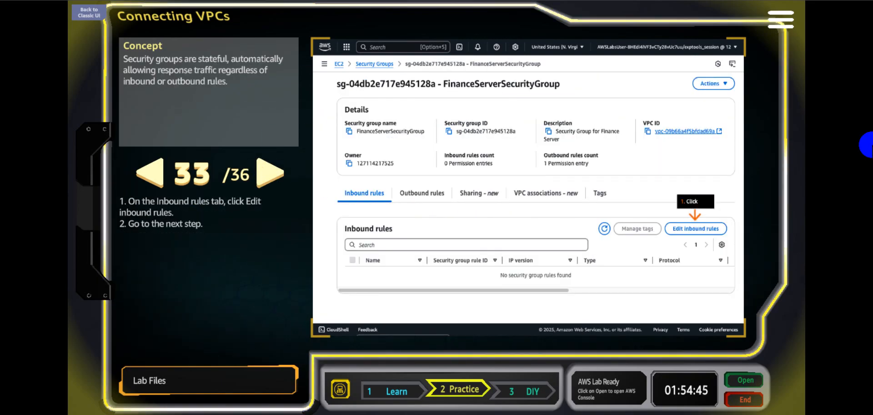
pyautogui.click(267, 179)
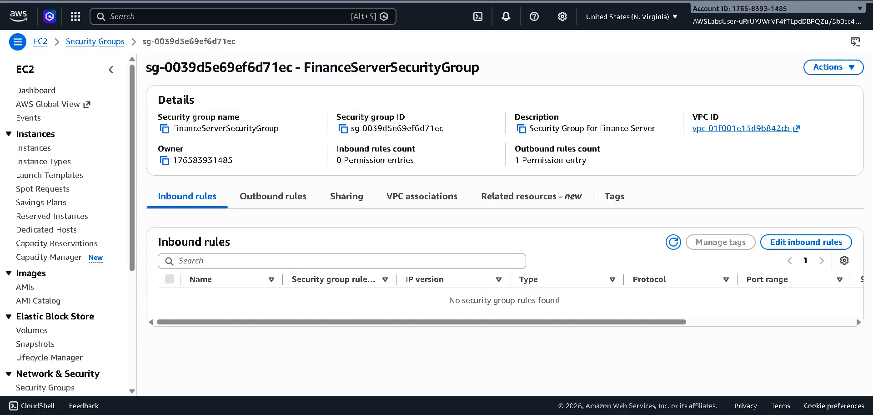
pyautogui.click(790, 240)
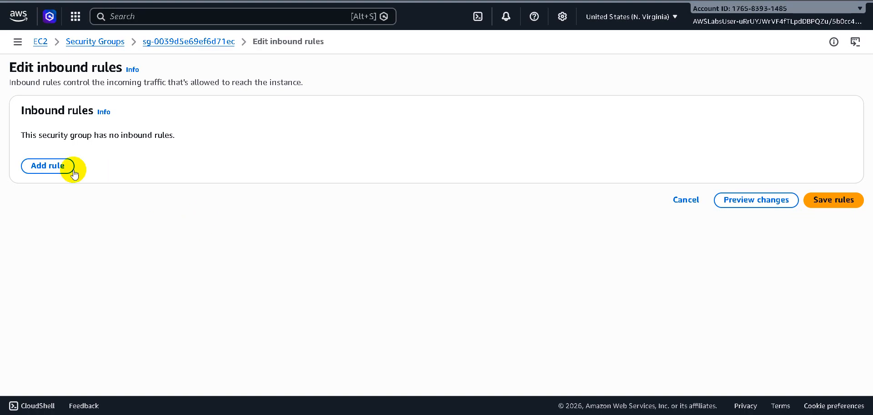
# Add an inbound rule of type Custom ICMP - IPv4 to FinanceServerSecurityGroup.
pyautogui.click(72, 169)
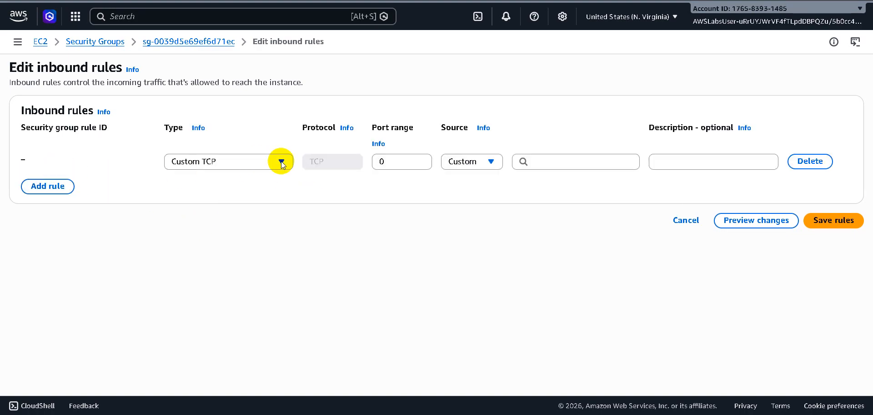
pyautogui.click(282, 161)
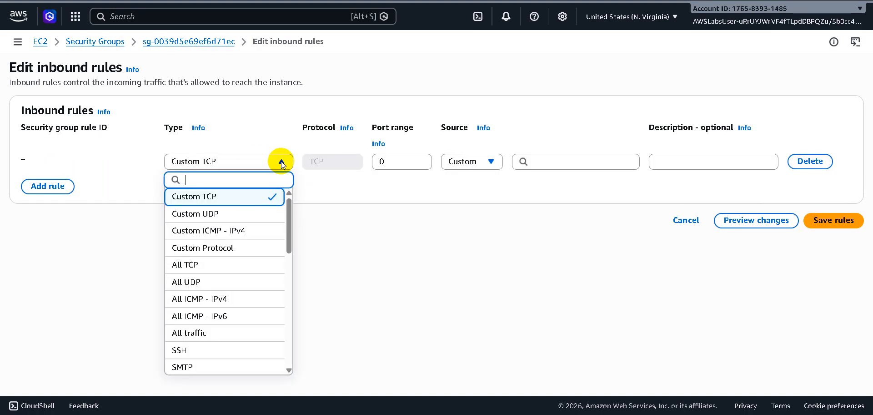
pyautogui.click(253, 231)
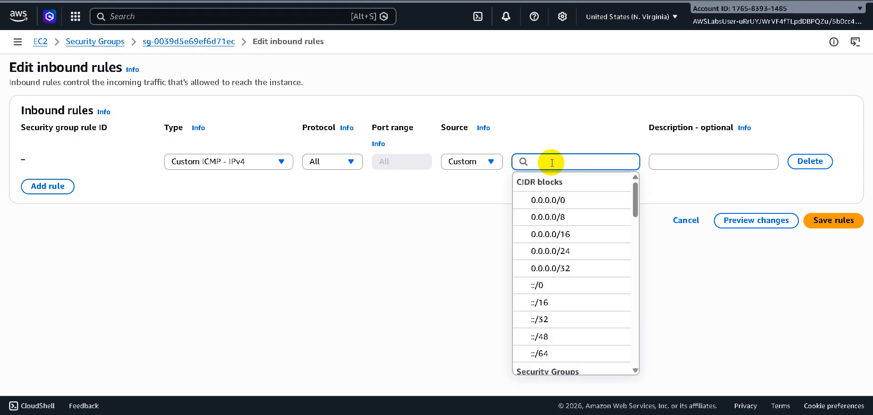
# Set the new ICMP rule's custom source to the CIDR block 10.10.0.0/16.
pyautogui.write('10.10.0.0')
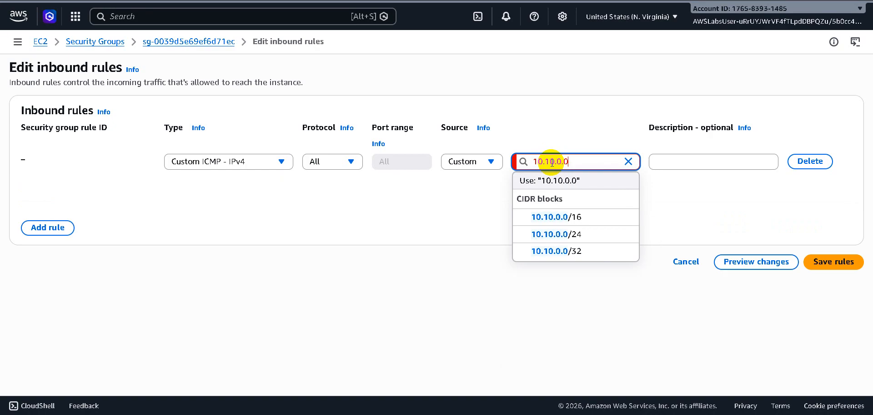
pyautogui.write('.')
pyautogui.press('BackSpace')
pyautogui.write('/16')
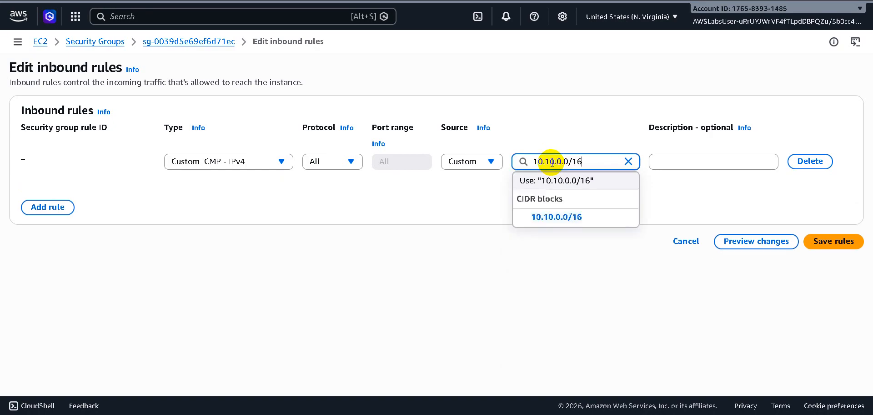
pyautogui.click(583, 221)
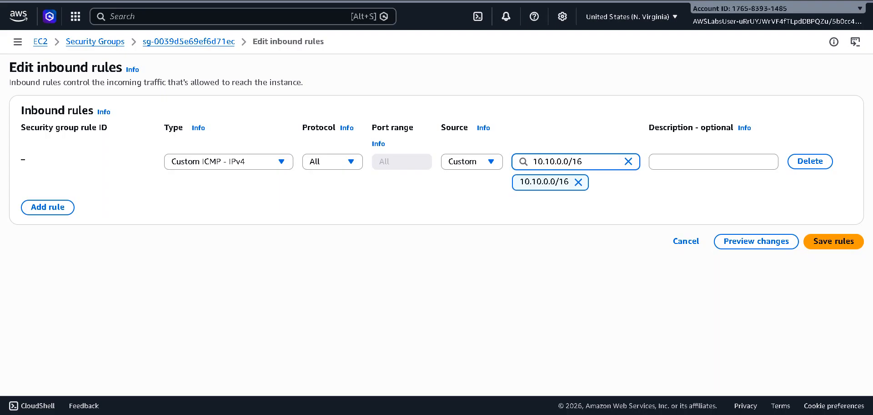
# Save the FinanceServerSecurityGroup inbound rules and advance the lab to step 35, rechecking step 34 on the way.
pyautogui.click(822, 240)
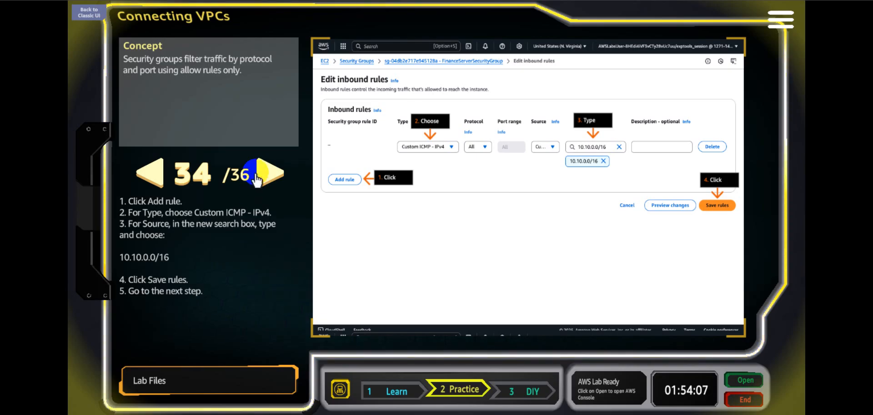
pyautogui.click(270, 177)
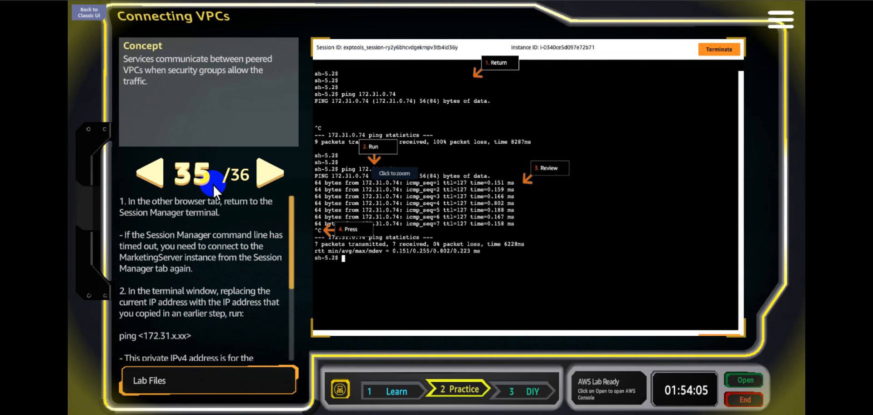
pyautogui.click(148, 174)
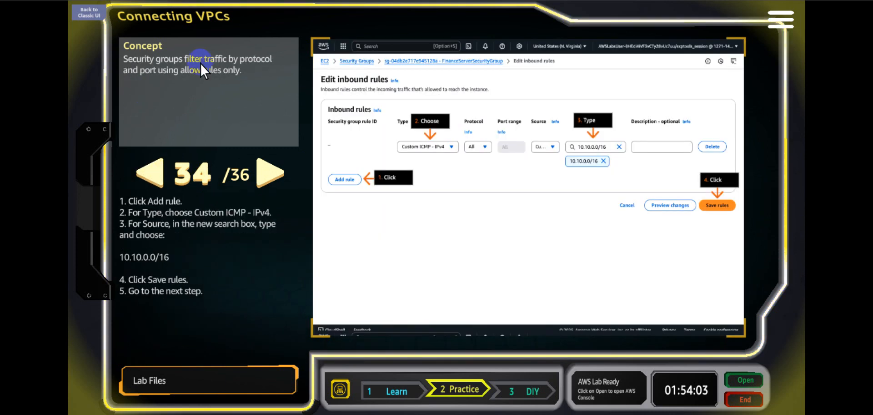
pyautogui.click(269, 172)
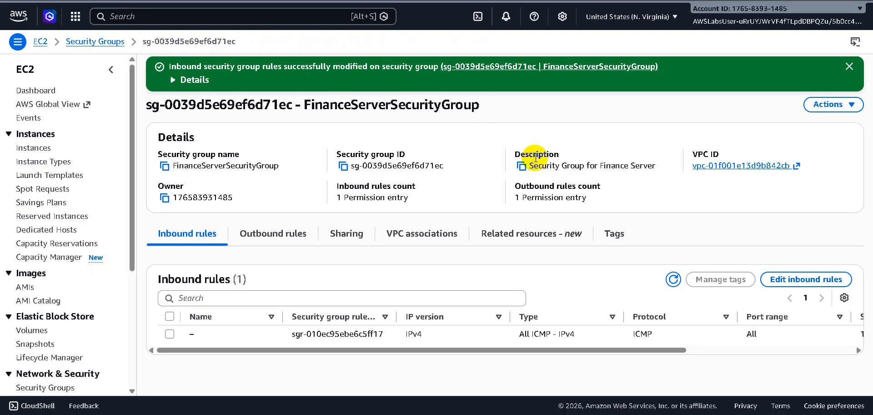
# Connect to the MarketingServer instance through SSM Session Manager.
pyautogui.click(39, 149)
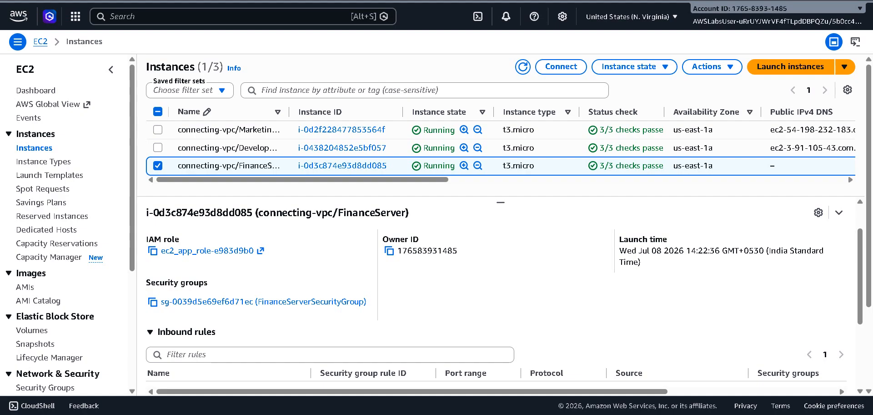
pyautogui.click(158, 131)
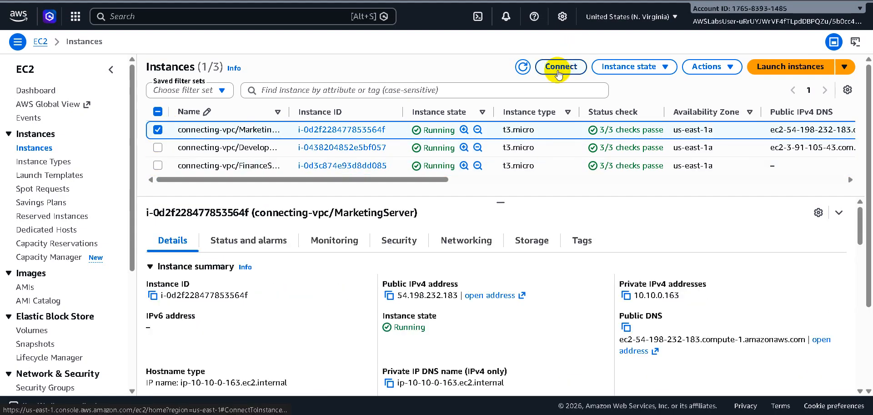
pyautogui.click(558, 72)
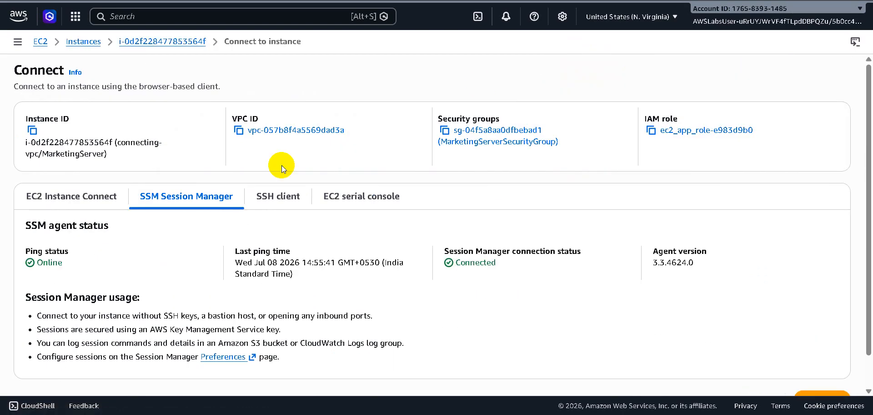
pyautogui.scroll(-1, 391, 328)
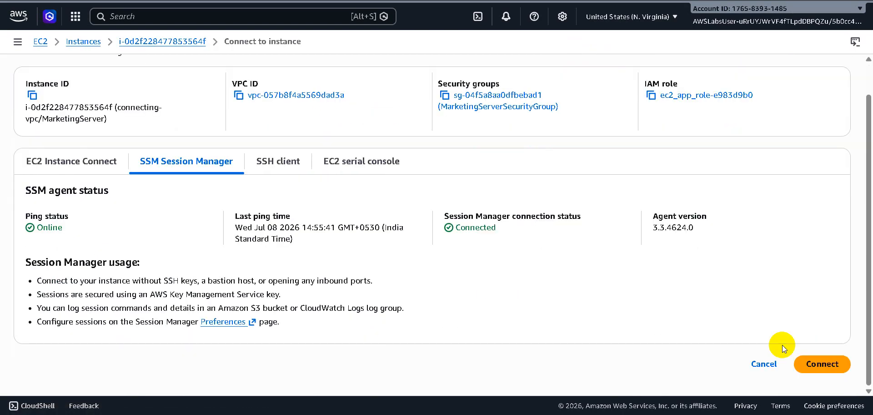
pyautogui.click(824, 365)
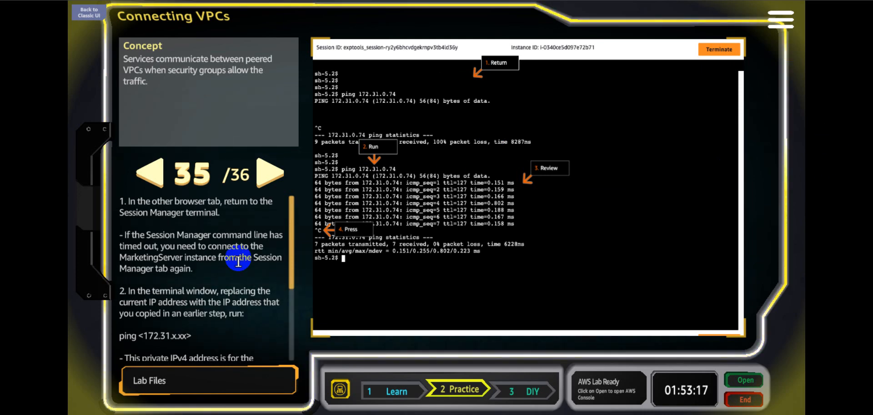
# Copy the FinanceServer private IP from the Notepad note and run ping 172.31.0.197 in the MarketingServer session.
pyautogui.scroll(-2, 290, 317)
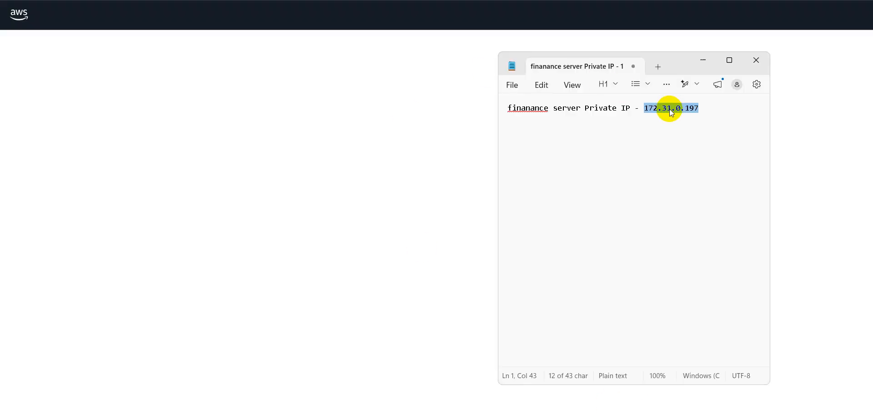
pyautogui.rightClick(672, 112)
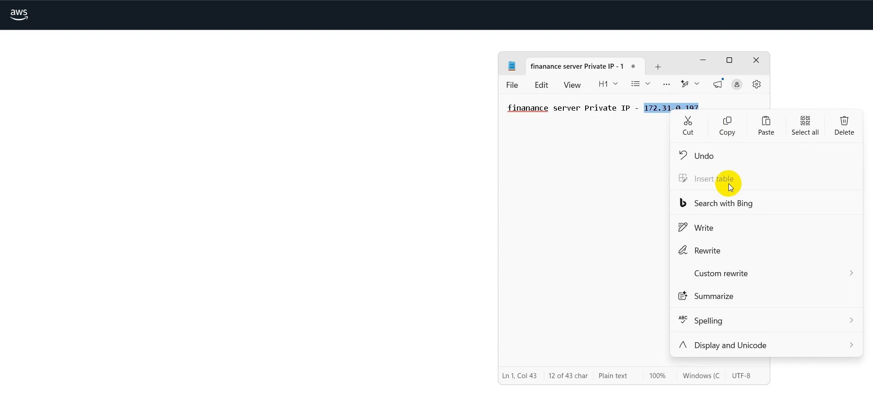
pyautogui.click(726, 121)
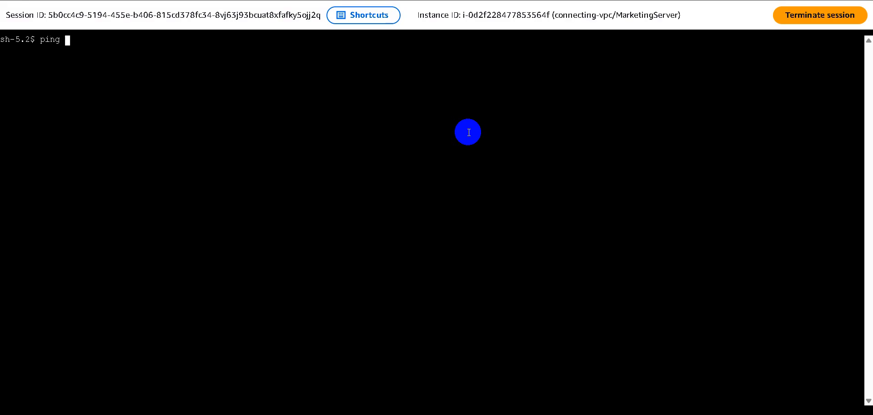
pyautogui.rightClick(270, 56)
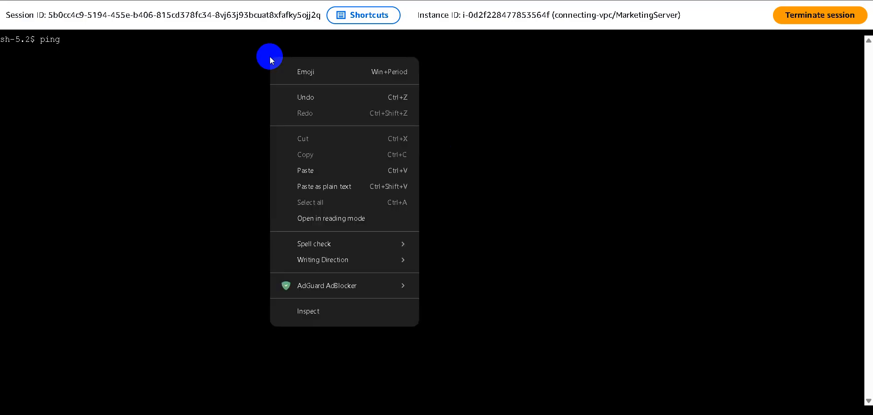
pyautogui.click(311, 172)
pyautogui.press('Return')
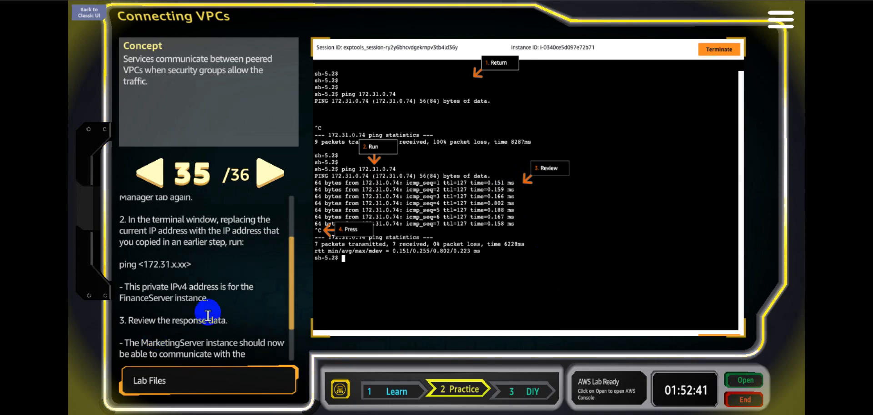
# Advance the lab from step 35 to step 36 and stop the running ping in the MarketingServer session.
pyautogui.scroll(-1, 220, 306)
pyautogui.click(270, 173)
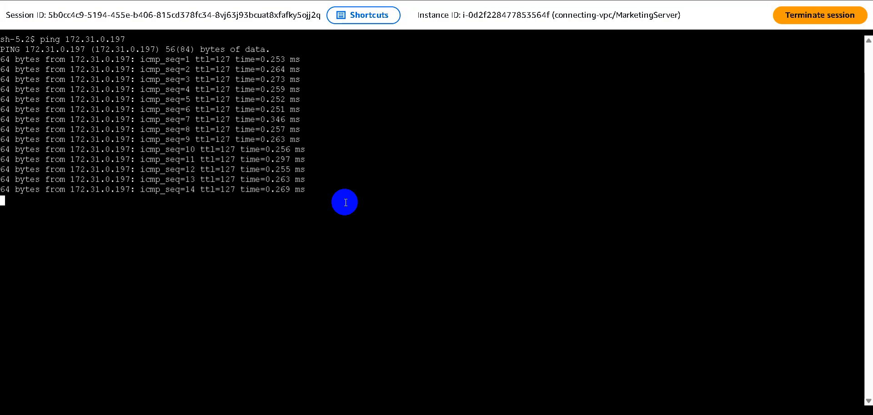
pyautogui.hotkey('ctrl', 'c')
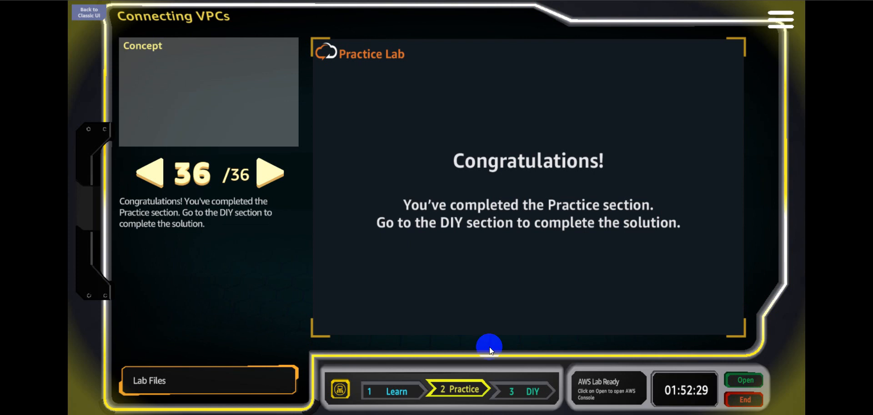
# Open the DIY section of the Connecting VPCs lab.
pyautogui.click(525, 390)
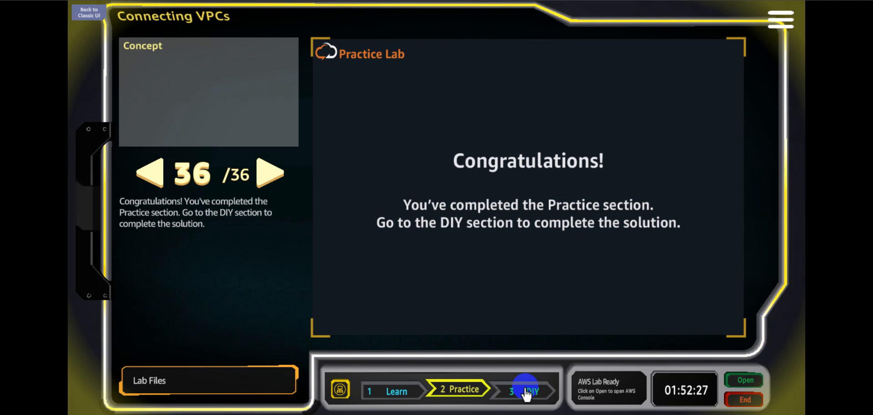
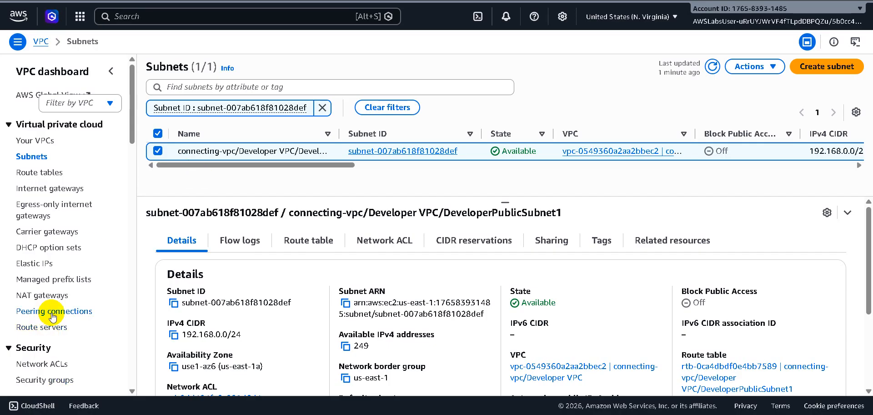
# Create a peering connection named Developer <> Finance, with Developer VPC as requester and Finance VPC as accepter.
pyautogui.click(53, 313)
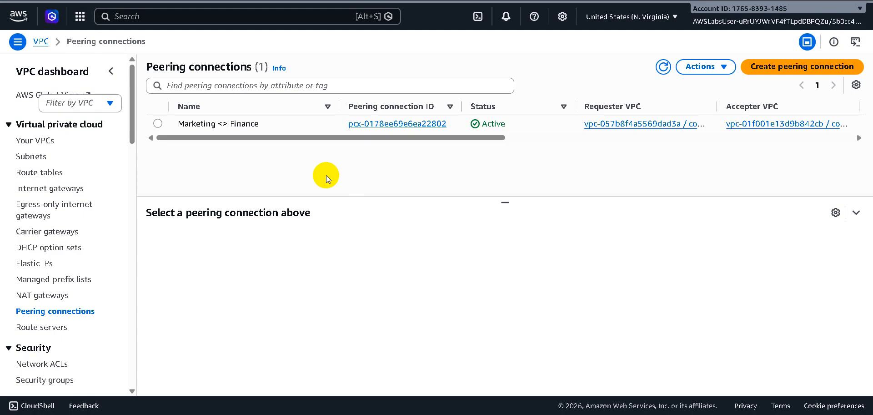
pyautogui.click(796, 68)
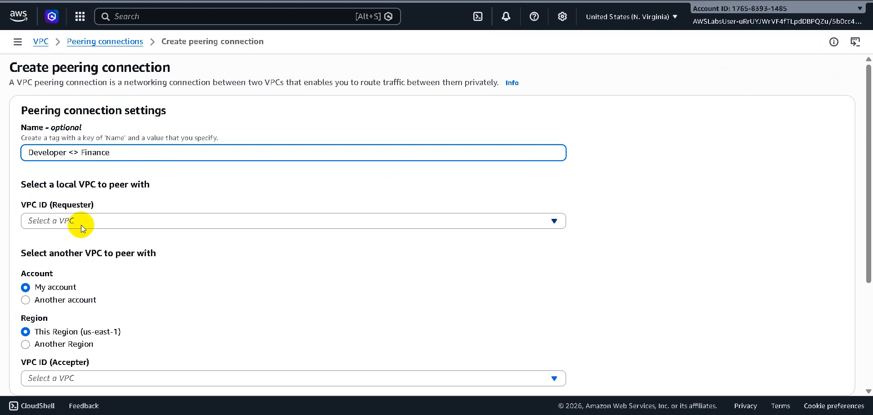
pyautogui.click(144, 226)
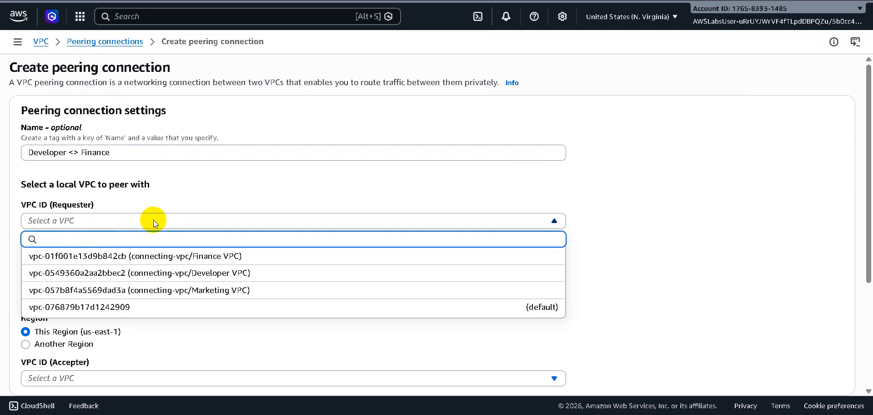
pyautogui.click(180, 274)
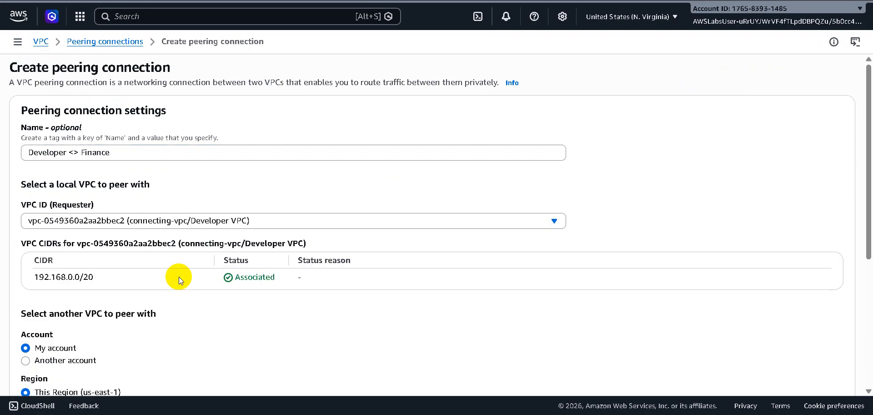
pyautogui.scroll(-3, 239, 304)
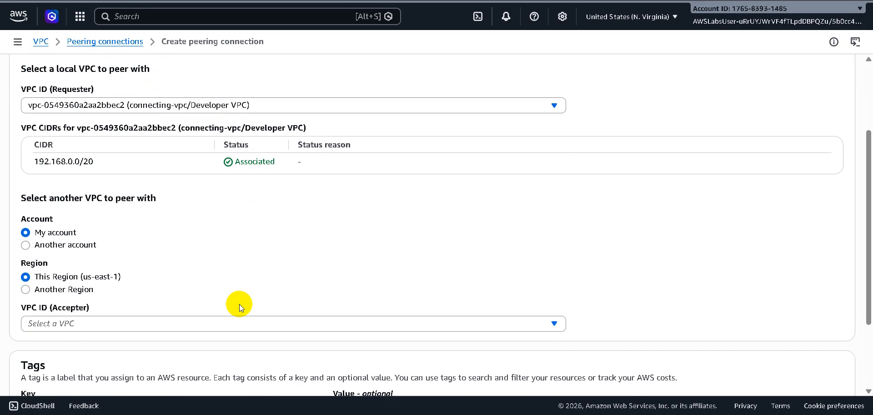
pyautogui.click(211, 322)
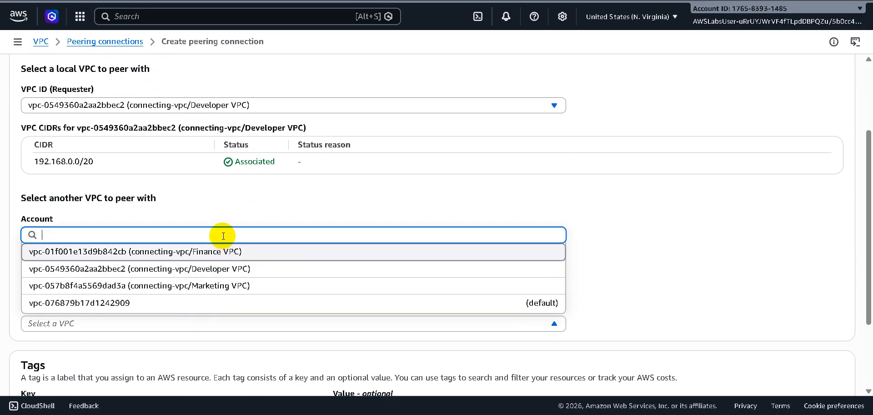
pyautogui.click(226, 253)
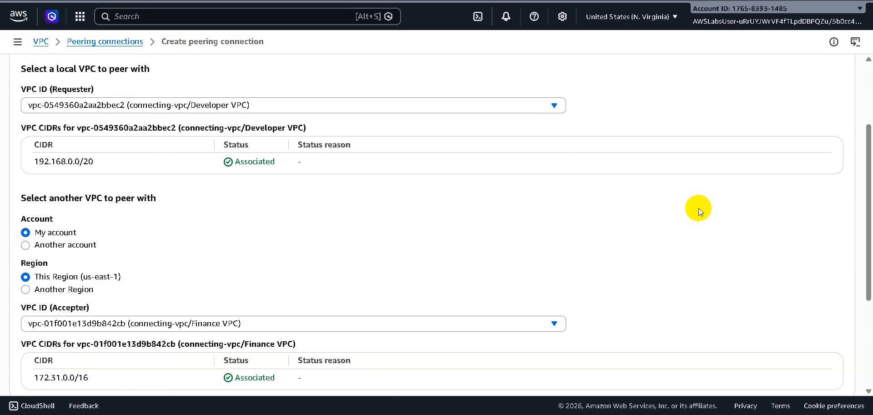
pyautogui.scroll(-1, 699, 209)
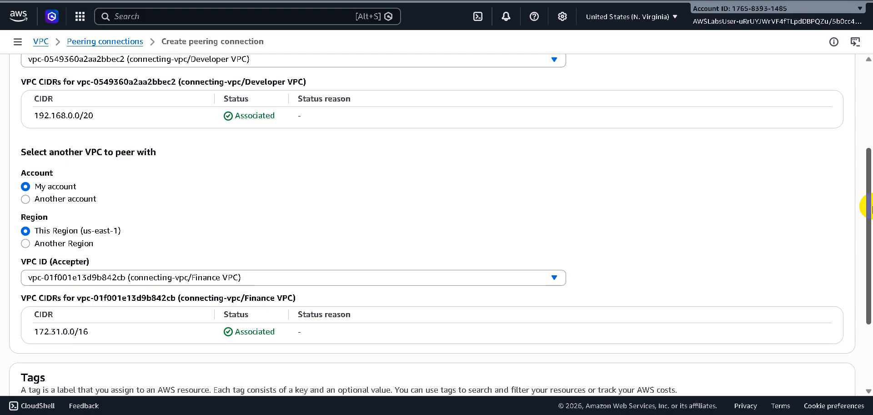
pyautogui.scroll(-3, 870, 207)
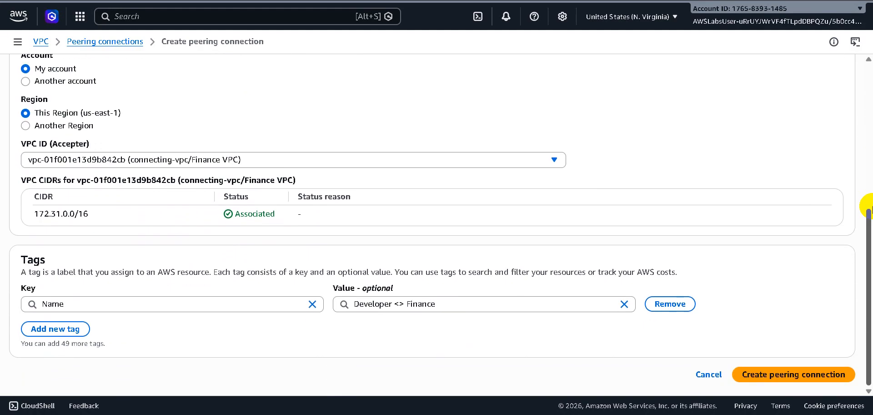
pyautogui.click(804, 379)
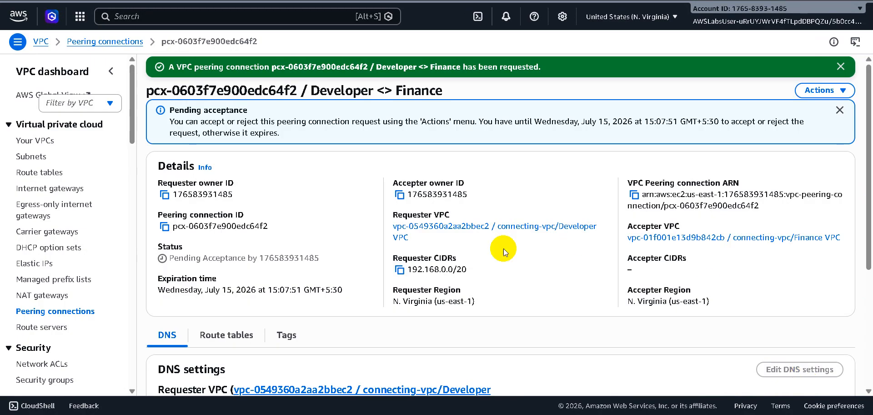
# Accept the pending Developer <> Finance peering connection request.
pyautogui.click(822, 90)
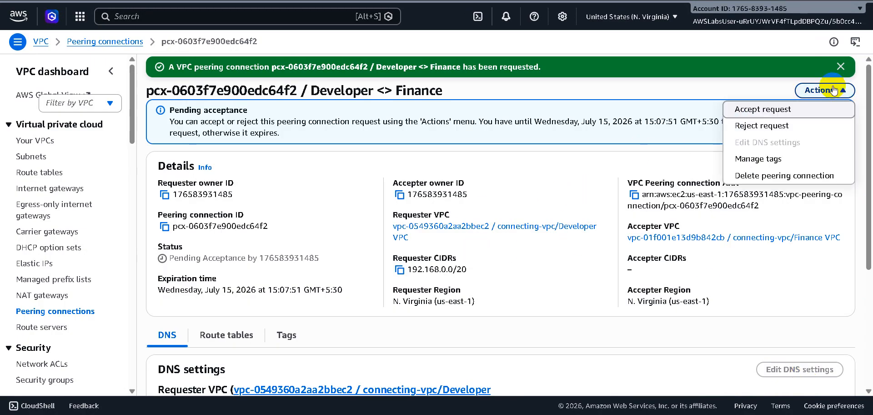
pyautogui.click(806, 117)
pyautogui.click(684, 309)
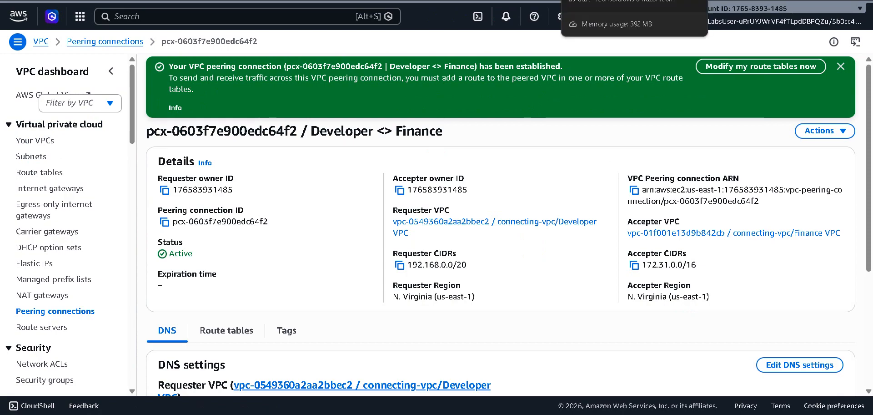
# Return to the EC2 instances list and open the DeveloperServer instance's subnet, DeveloperPublicSubnet1.
pyautogui.click(603, 0)
pyautogui.click(523, 0)
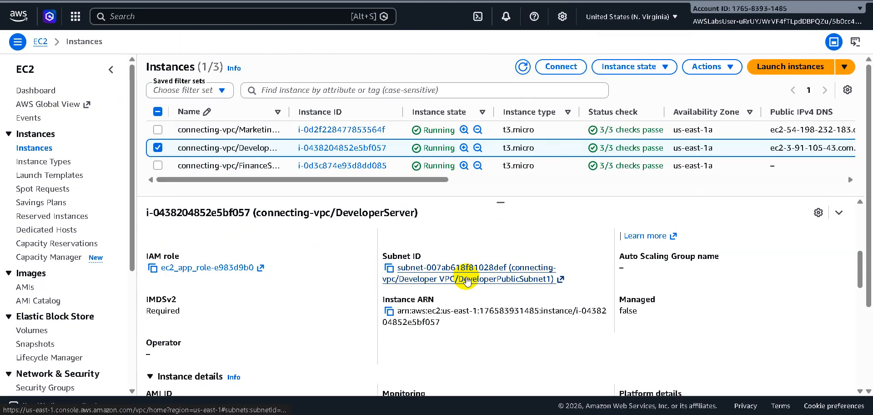
pyautogui.click(470, 278)
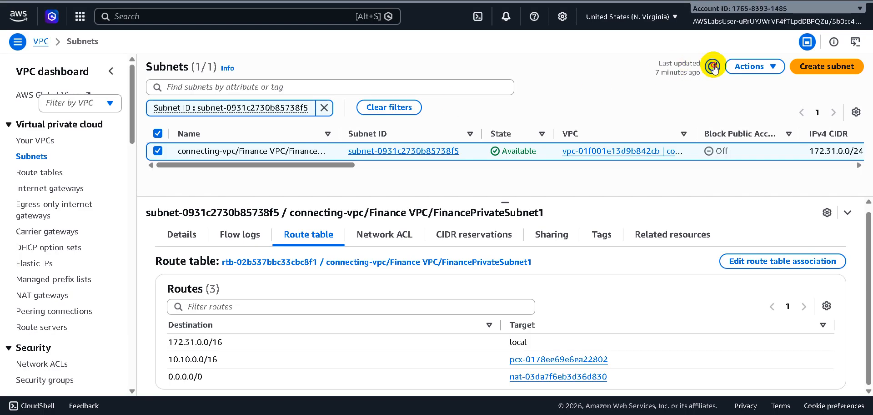
pyautogui.click(713, 66)
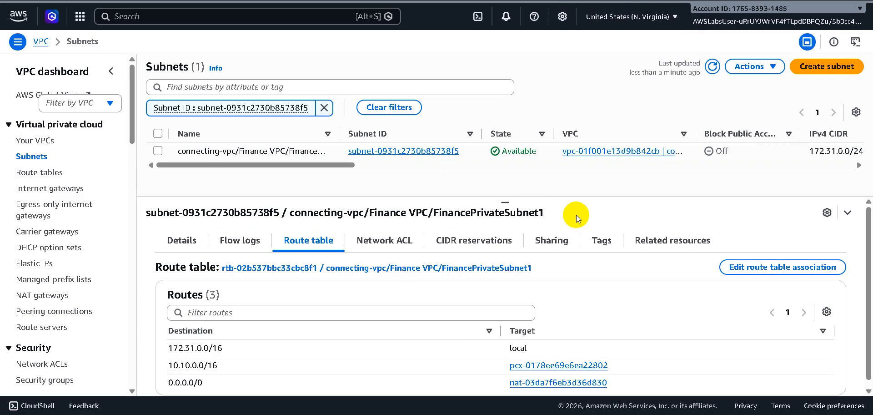
pyautogui.click(771, 267)
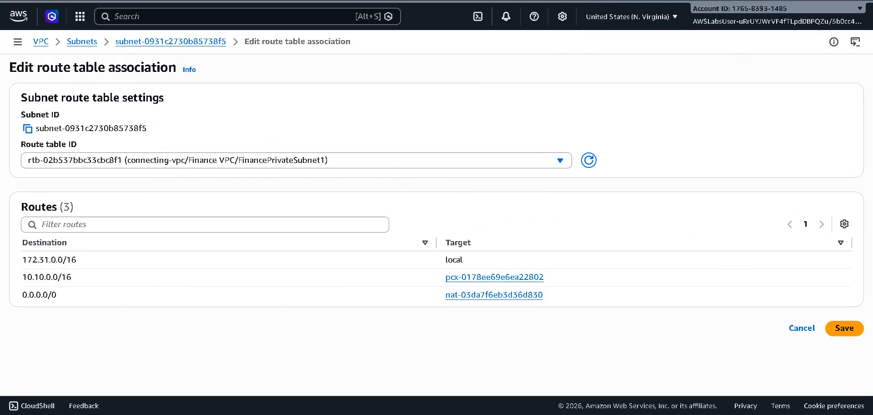
pyautogui.click(12, 0)
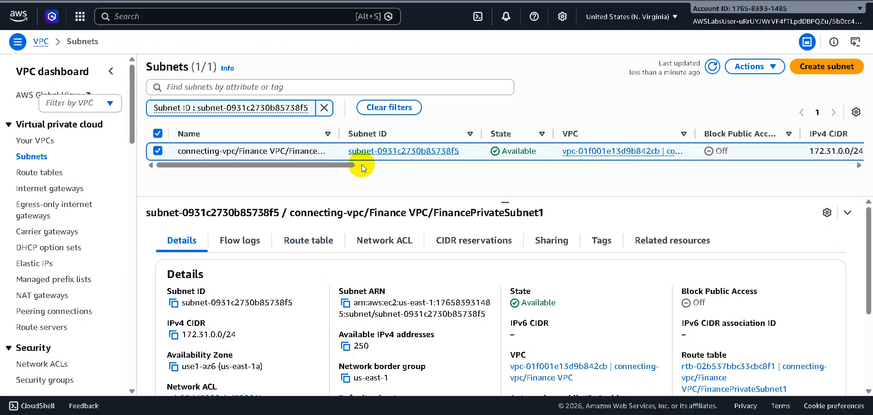
# Open the route table of FinancePrivateSubnet1 and start editing its routes.
pyautogui.click(305, 245)
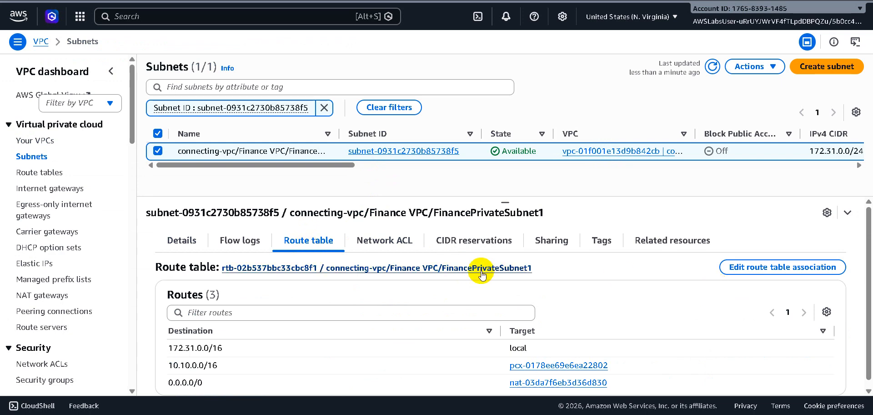
pyautogui.click(465, 269)
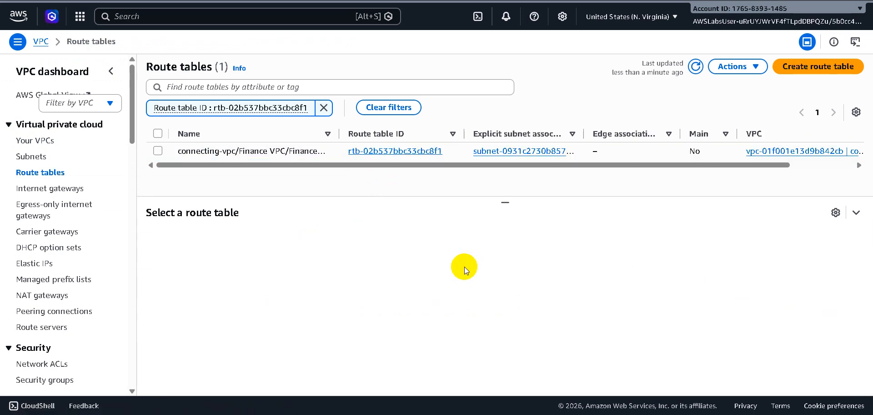
pyautogui.click(160, 150)
pyautogui.click(235, 240)
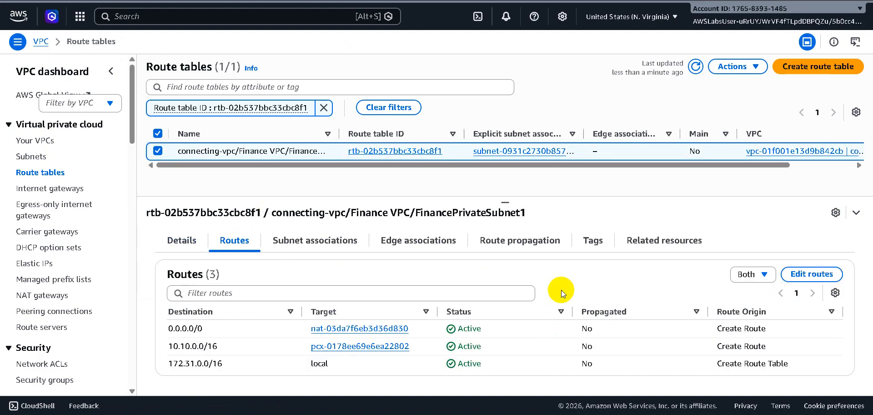
pyautogui.click(812, 275)
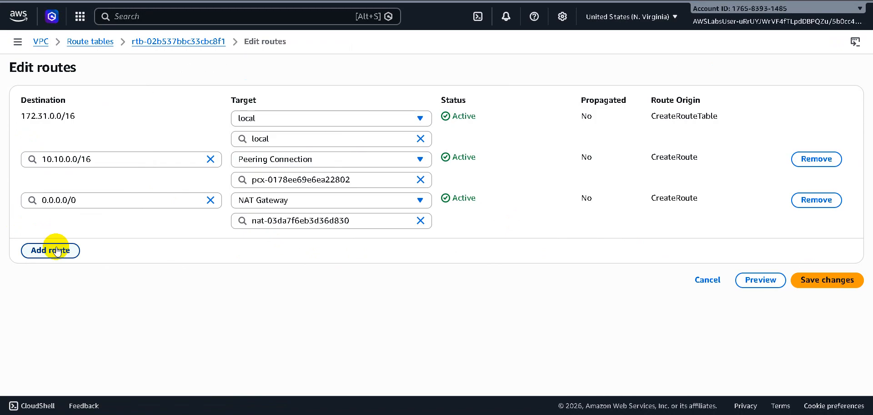
# Add a route with destination 192.168.0.0/20 to the FinancePrivateSubnet1 route table.
pyautogui.click(56, 250)
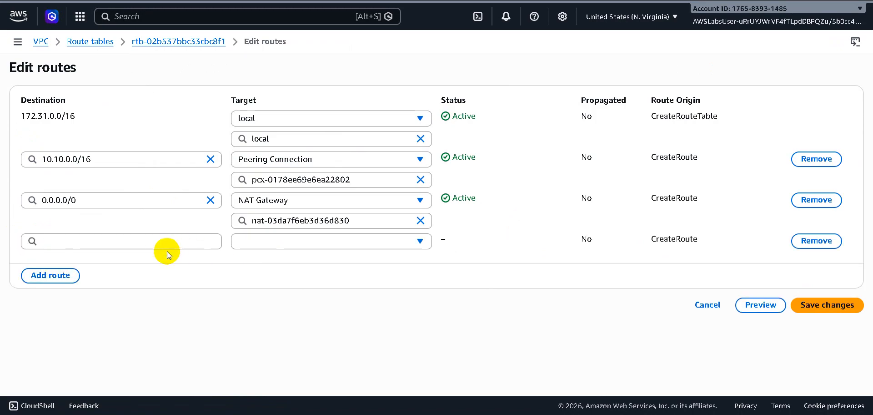
pyautogui.click(159, 243)
pyautogui.write('192.')
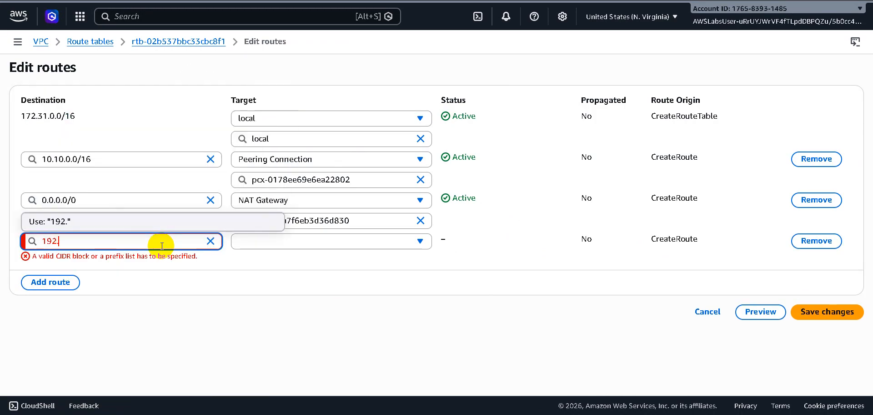
pyautogui.write('168.0.')
pyautogui.write('0/20')
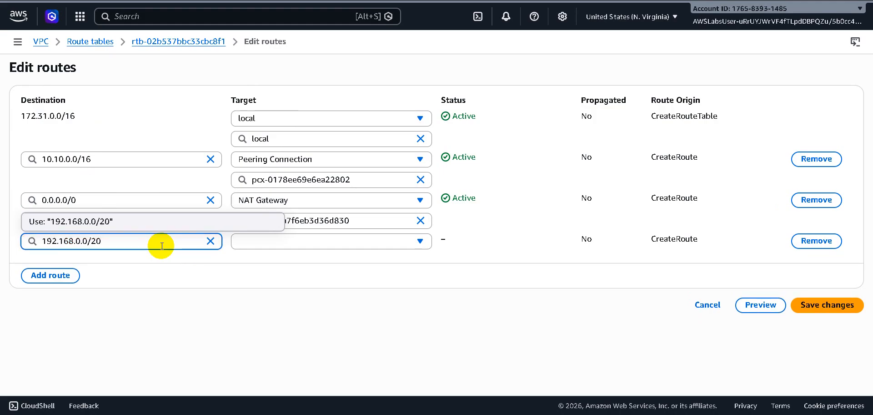
pyautogui.click(123, 221)
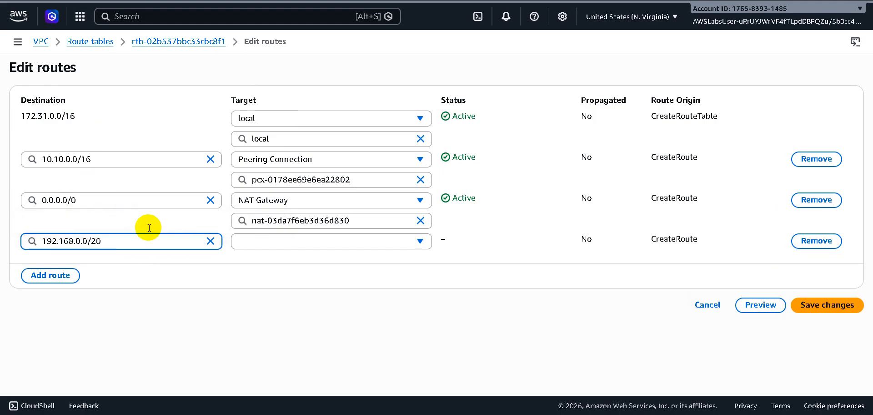
# Target the 192.168.0.0/20 route at the Developer <> Finance peering connection and save the route changes.
pyautogui.click(286, 242)
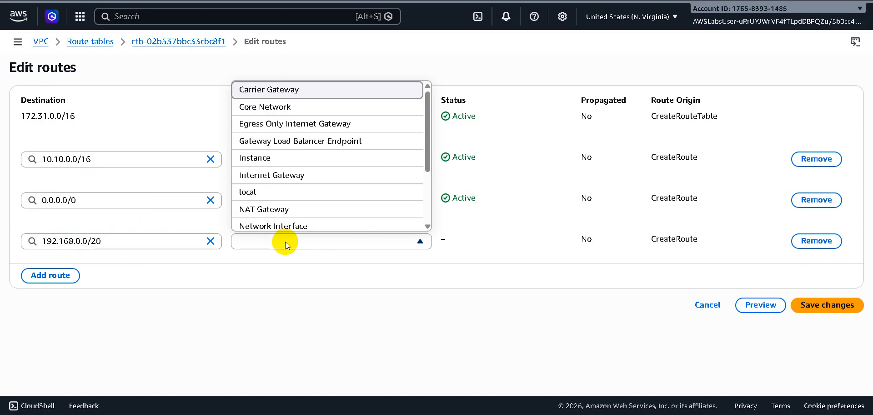
pyautogui.scroll(-2, 332, 211)
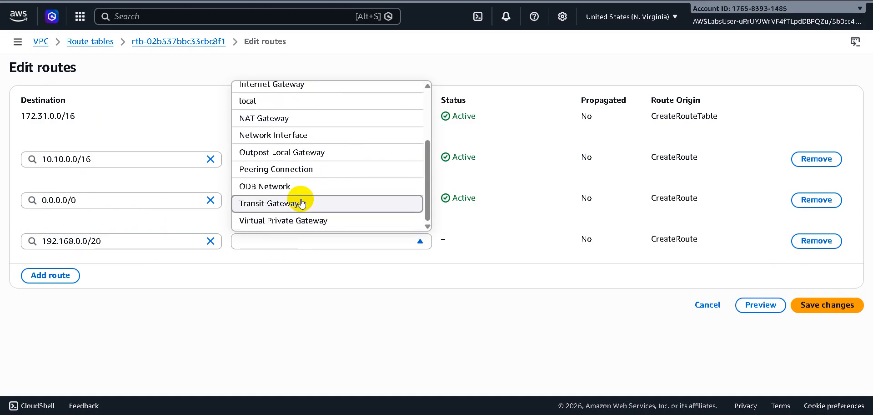
pyautogui.click(313, 170)
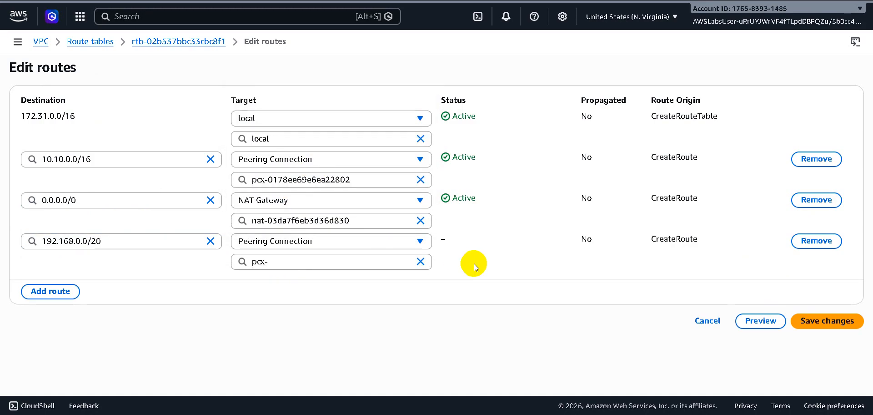
pyautogui.click(369, 262)
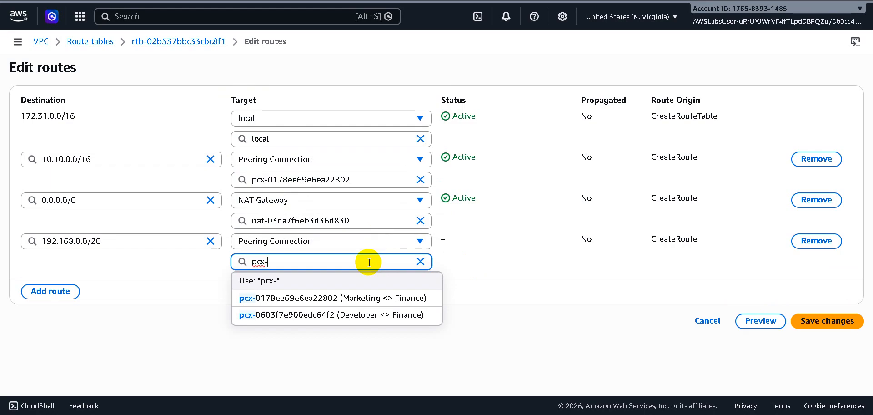
pyautogui.click(356, 315)
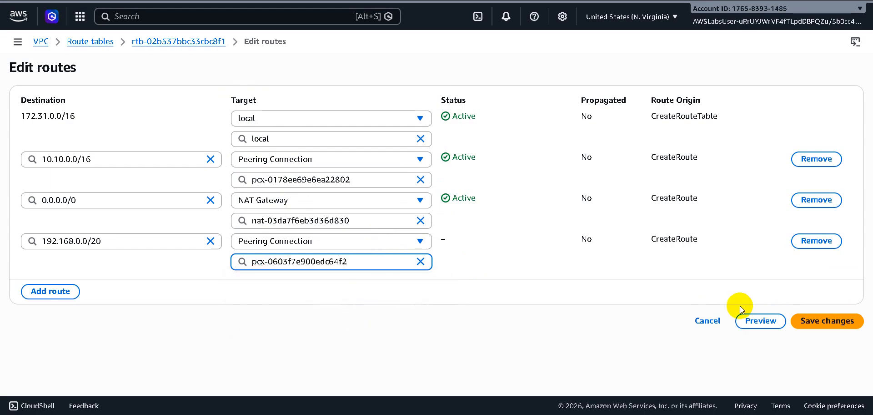
pyautogui.click(832, 322)
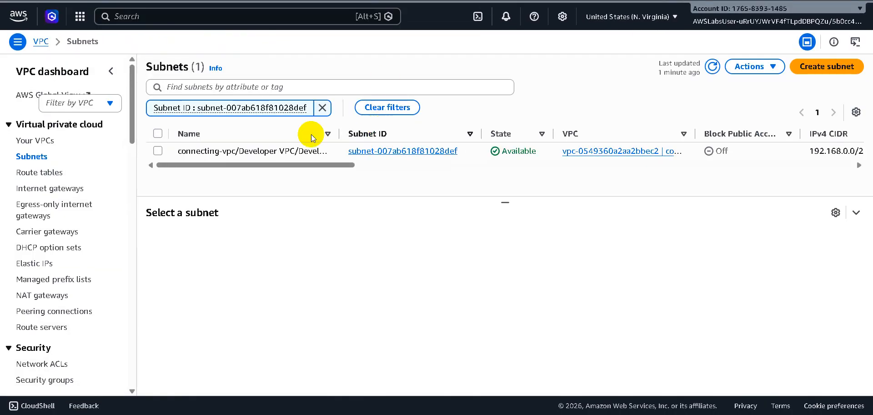
# Open the route table linked to DeveloperPublicSubnet1 and select it to show its details.
pyautogui.click(157, 154)
pyautogui.click(158, 151)
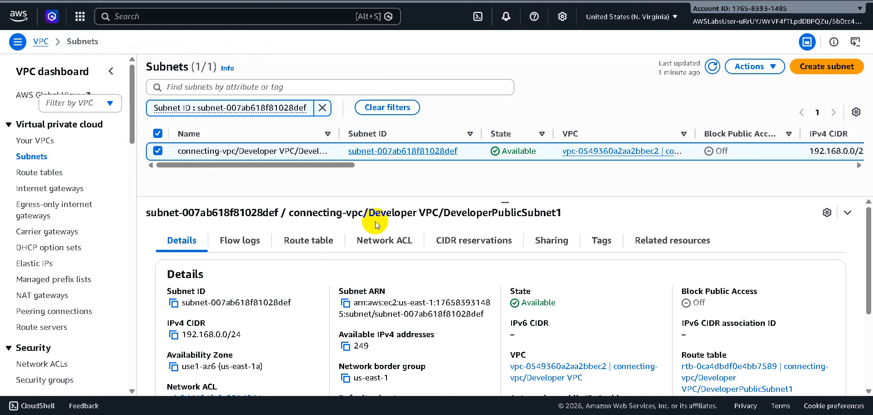
pyautogui.scroll(-1, 375, 221)
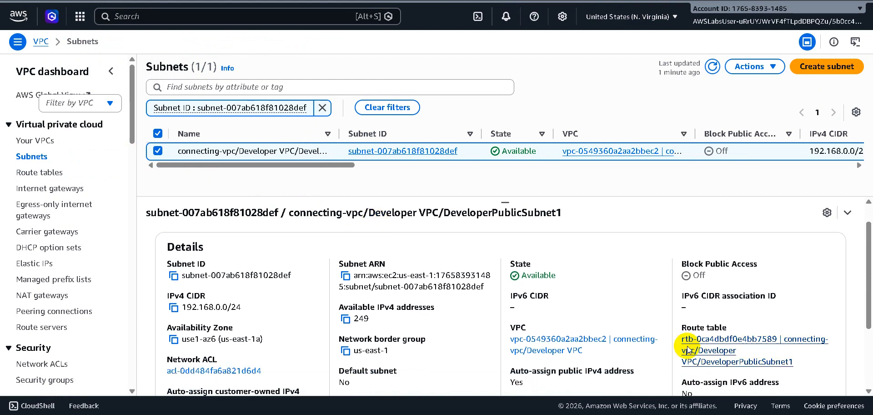
pyautogui.click(703, 351)
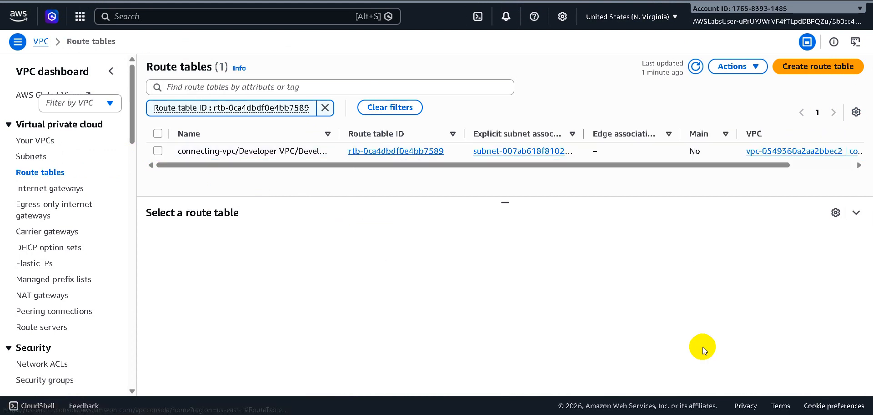
pyautogui.click(158, 151)
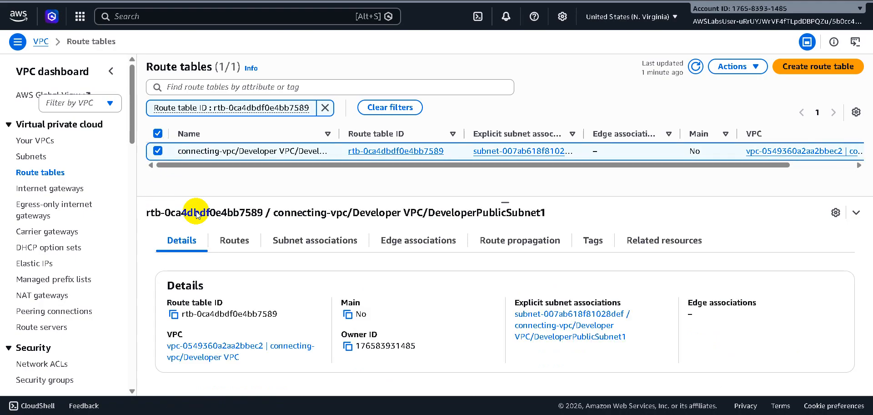
# Edit the routes of the DeveloperPublicSubnet1 route table and add a route with destination 172.31.0.0/16.
pyautogui.click(234, 240)
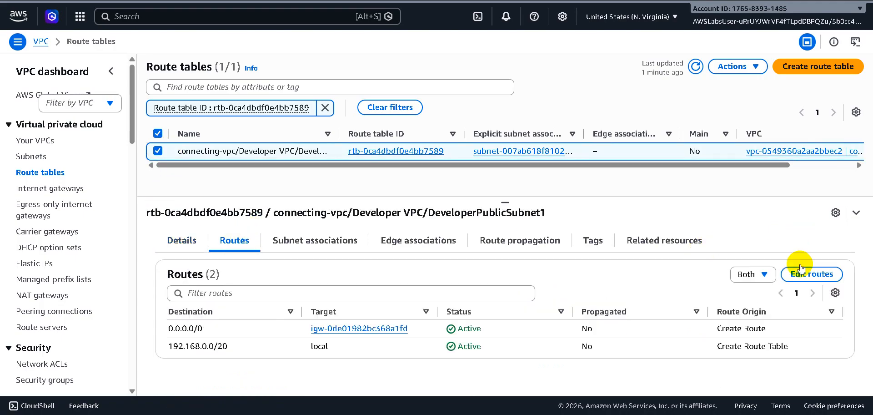
pyautogui.click(810, 275)
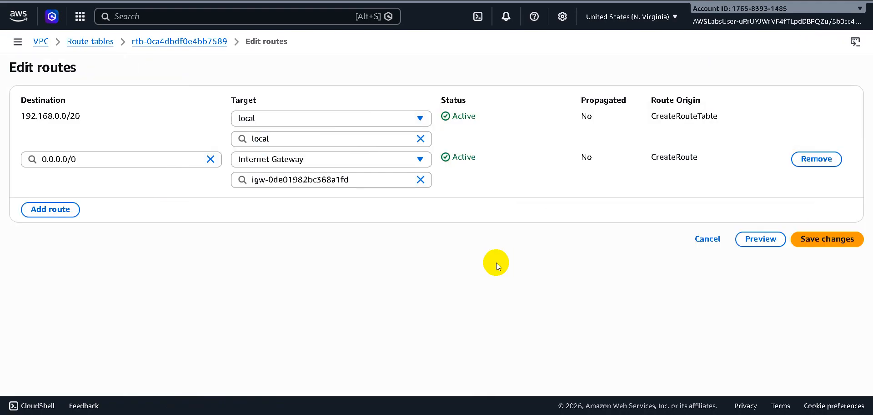
pyautogui.click(52, 211)
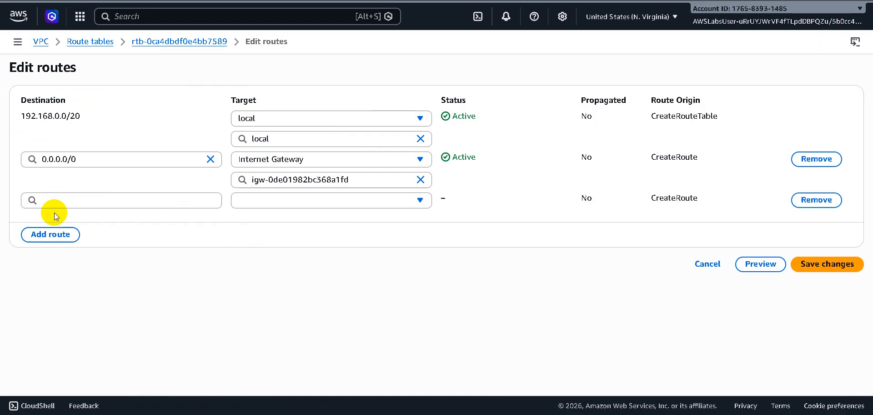
pyautogui.click(100, 203)
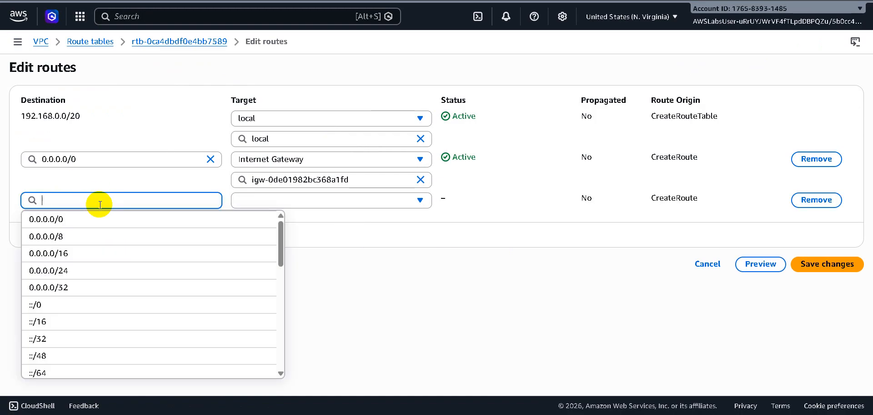
pyautogui.write('172.')
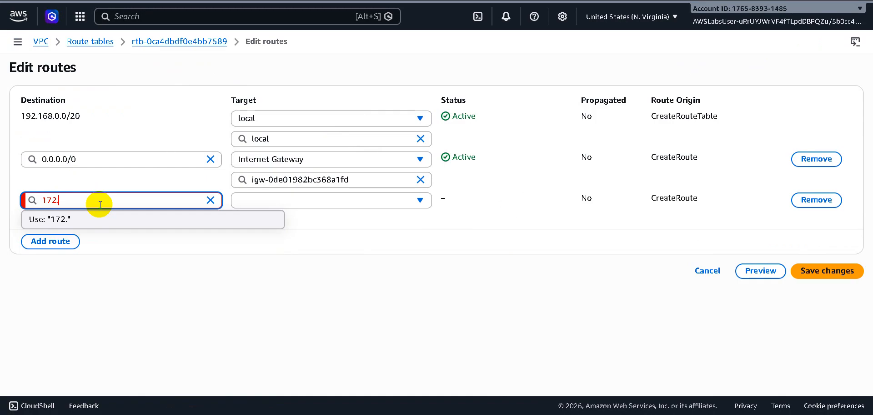
pyautogui.write('31.0.0/16')
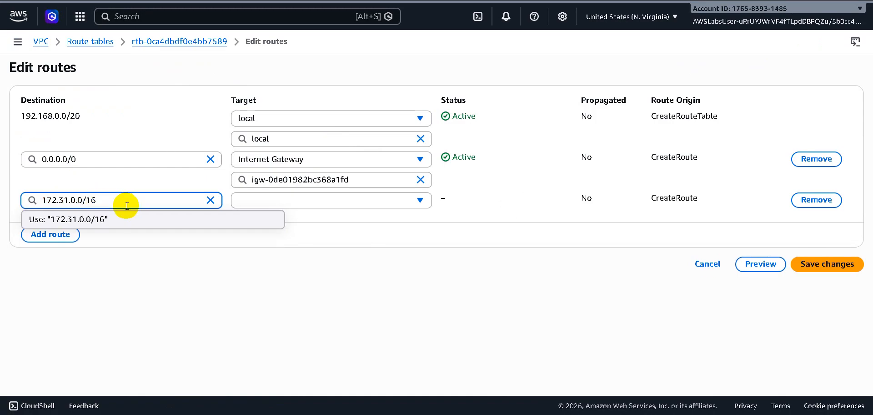
# Target the 172.31.0.0/16 route at the Developer <> Finance peering connection and save the route changes.
pyautogui.click(343, 203)
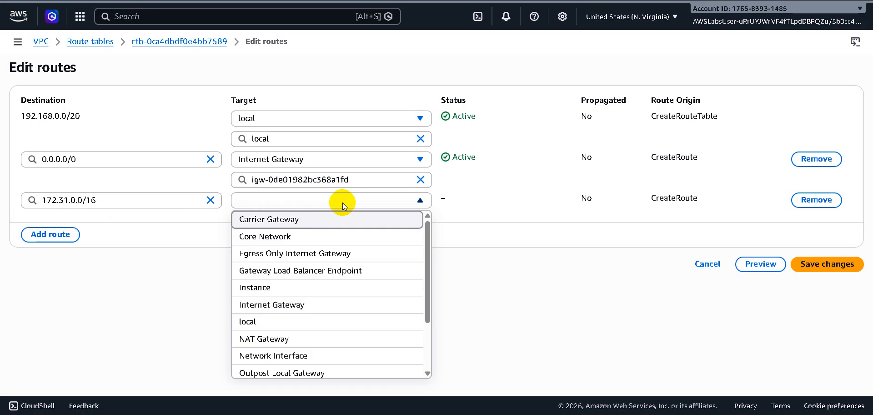
pyautogui.scroll(-3, 341, 350)
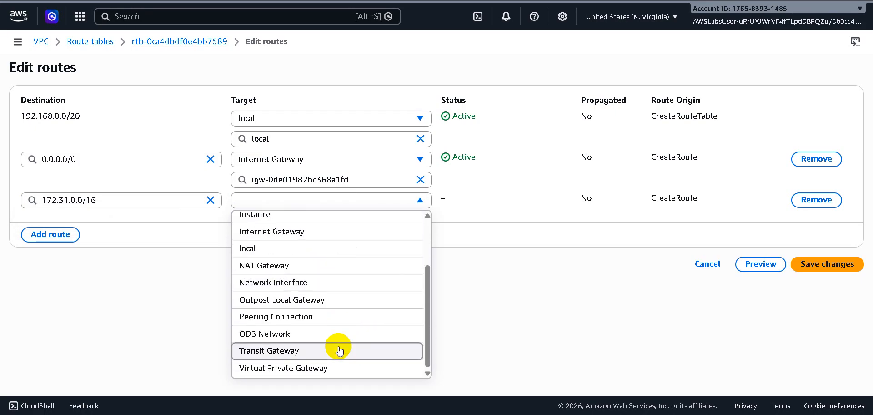
pyautogui.click(314, 318)
pyautogui.click(331, 220)
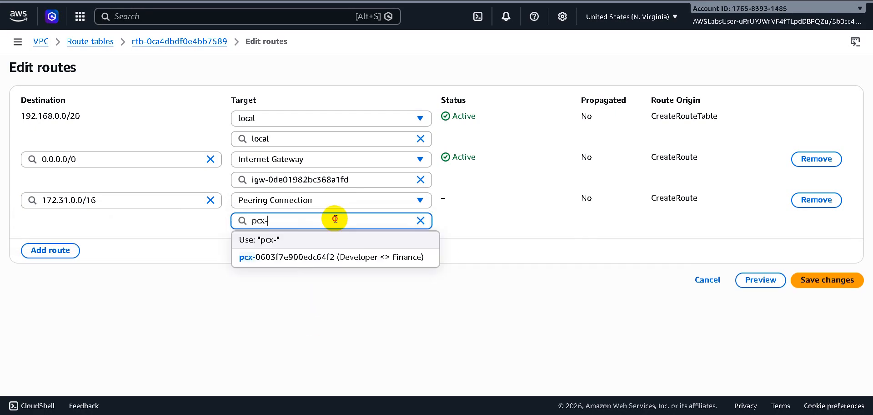
pyautogui.click(326, 251)
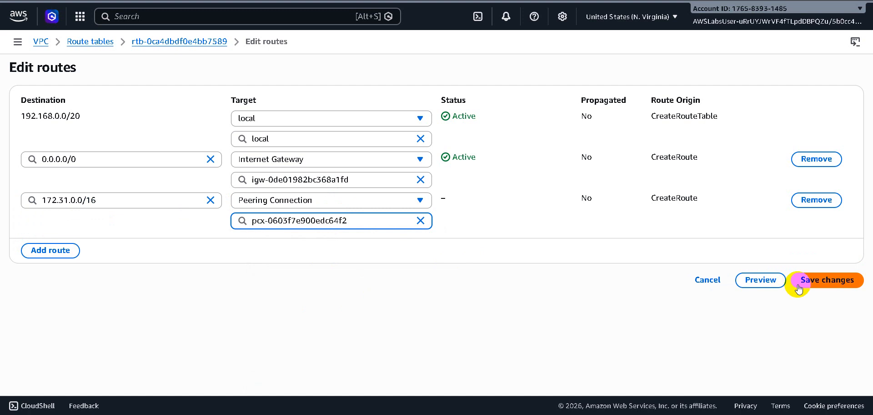
pyautogui.click(819, 281)
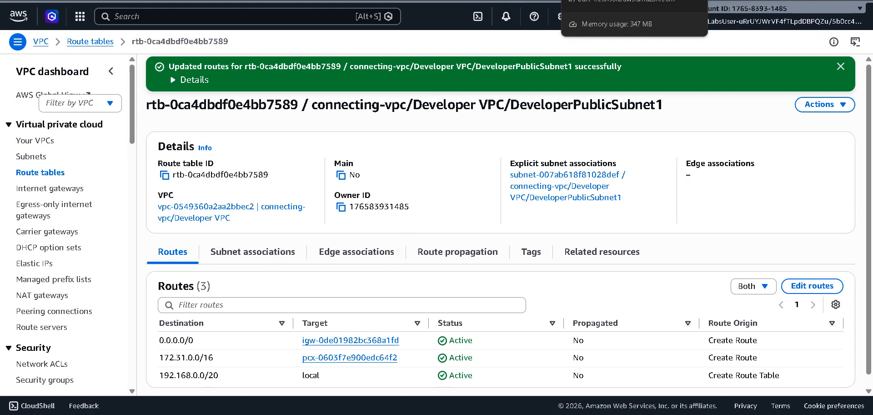
pyautogui.scroll(-1, 694, 186)
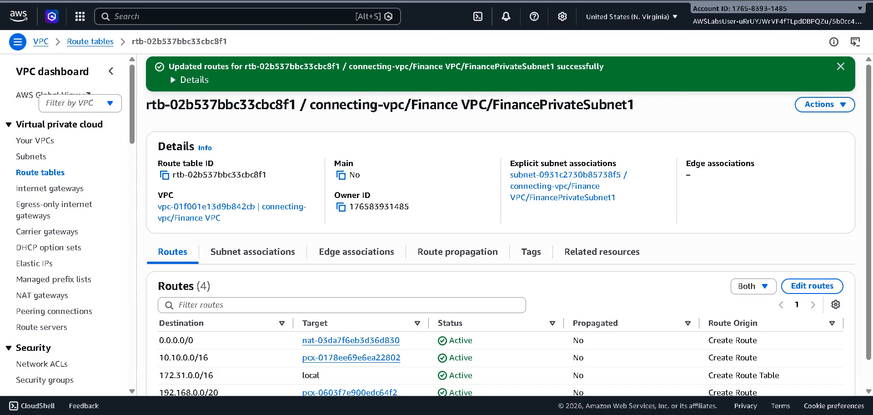
pyautogui.scroll(-1, 867, 213)
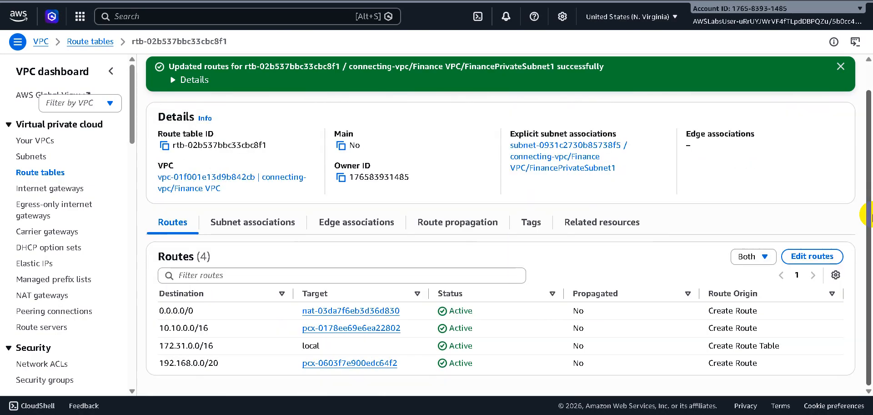
# Switch to the EC2 instances list, open the FinanceServer instance's security group and start editing its inbound rules.
pyautogui.click(567, 24)
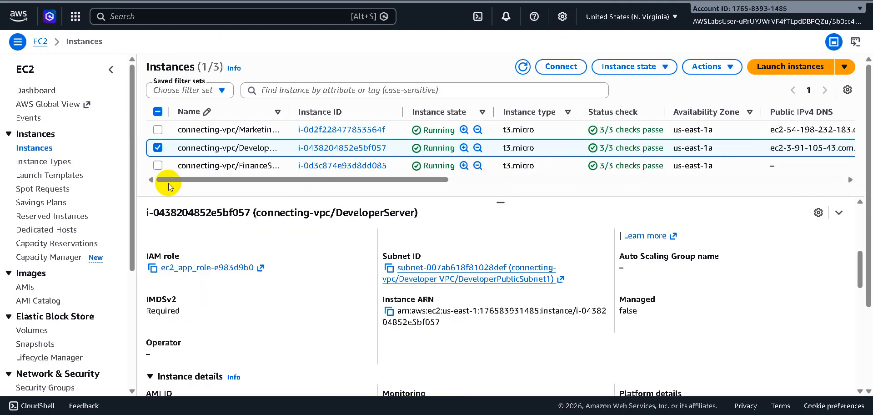
pyautogui.click(158, 165)
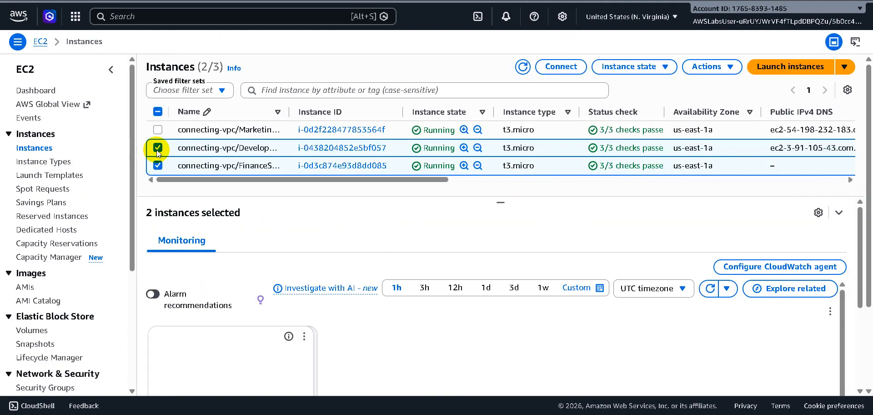
pyautogui.click(158, 148)
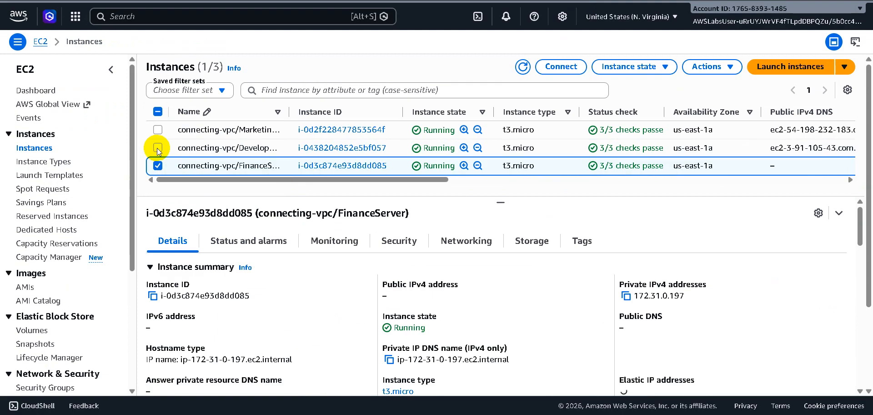
pyautogui.click(400, 241)
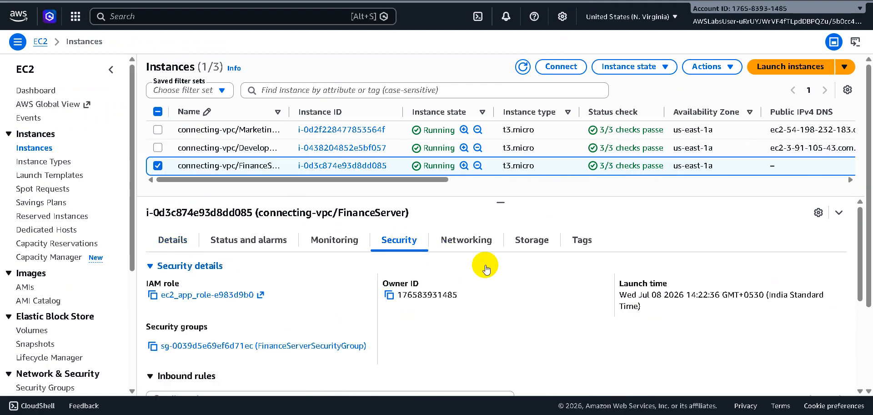
pyautogui.click(258, 348)
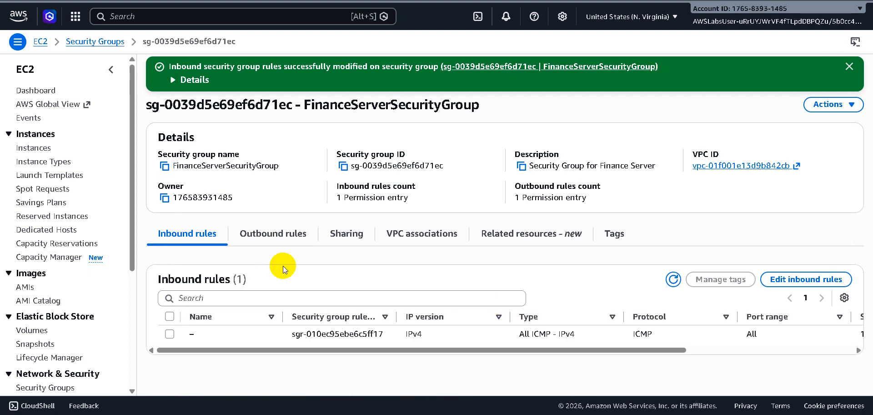
pyautogui.click(804, 284)
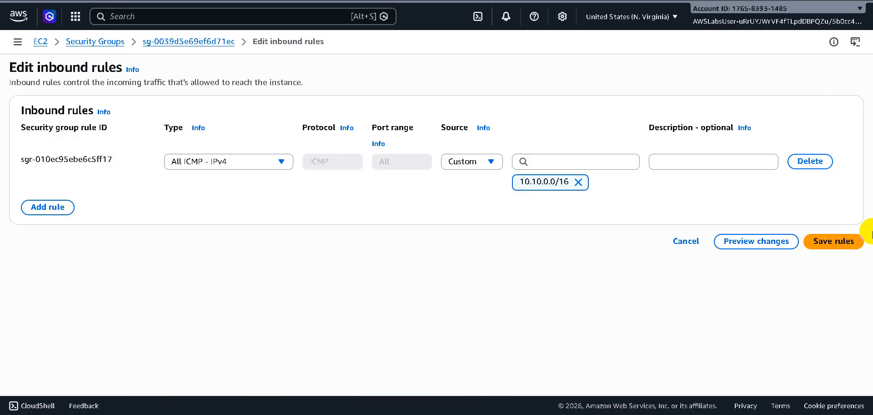
# Add a Custom ICMP - IPv4 inbound rule with custom source 192.168.0.0/20 to the FinanceServerSecurityGroup.
pyautogui.click(58, 210)
pyautogui.click(260, 205)
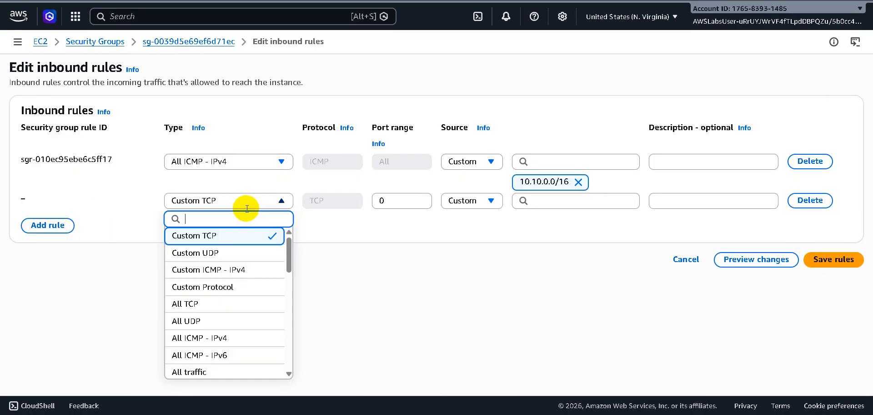
pyautogui.click(224, 269)
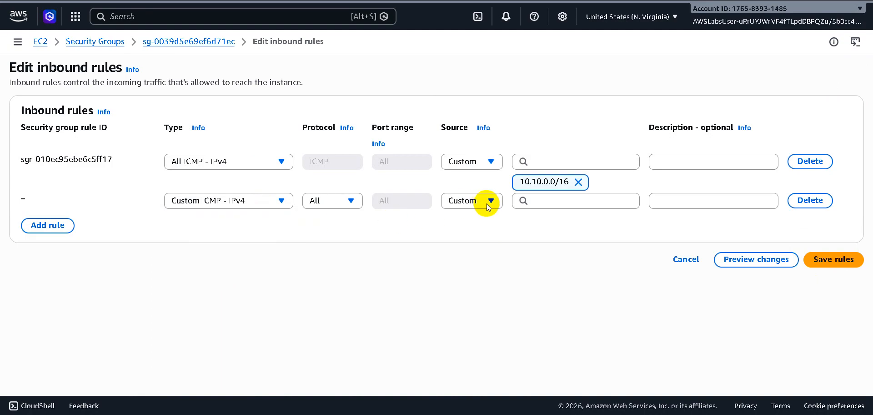
pyautogui.click(547, 203)
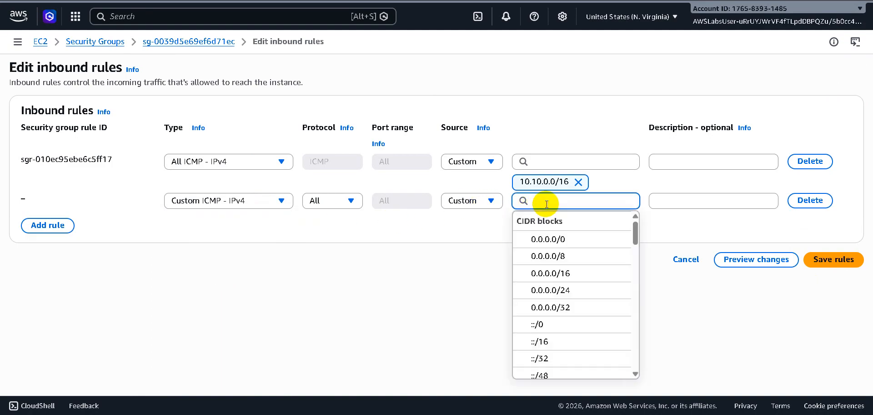
pyautogui.write('192.')
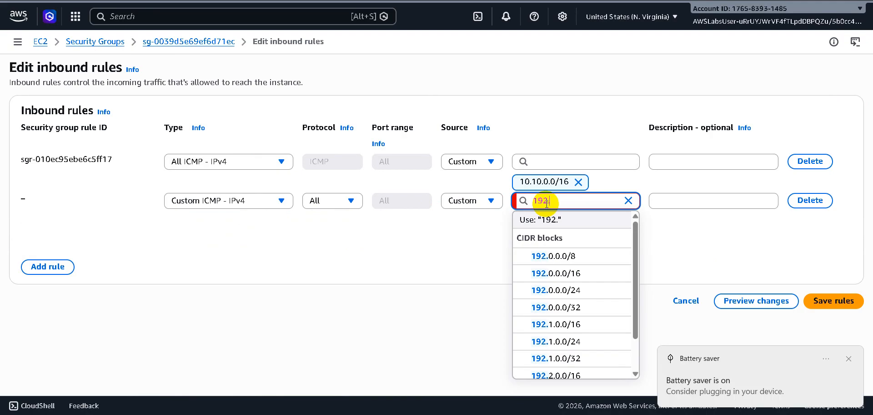
pyautogui.write('168.0.0/20')
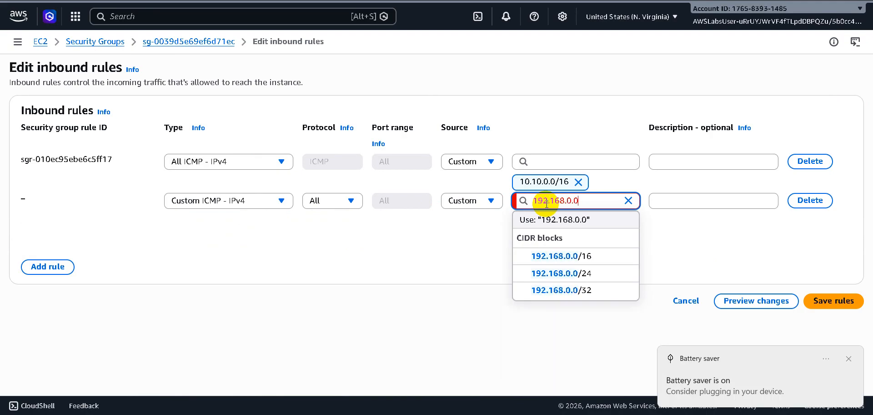
pyautogui.click(692, 202)
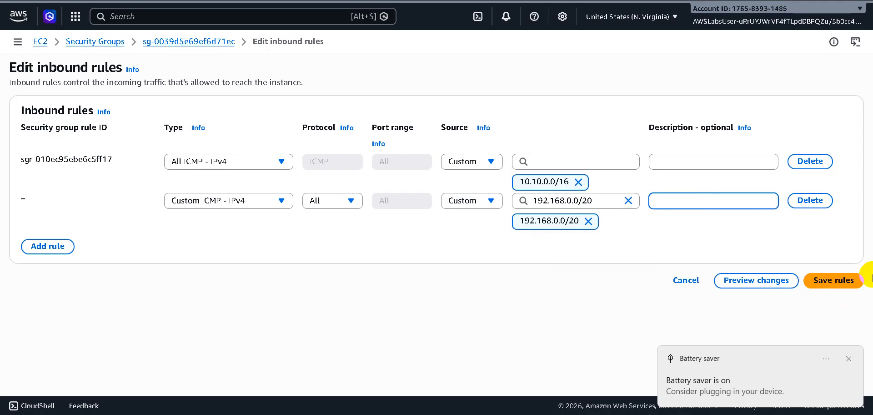
# Change the type of the 192.168.0.0/20 inbound rule to All ICMP - IPv4 and save the rules.
pyautogui.click(834, 283)
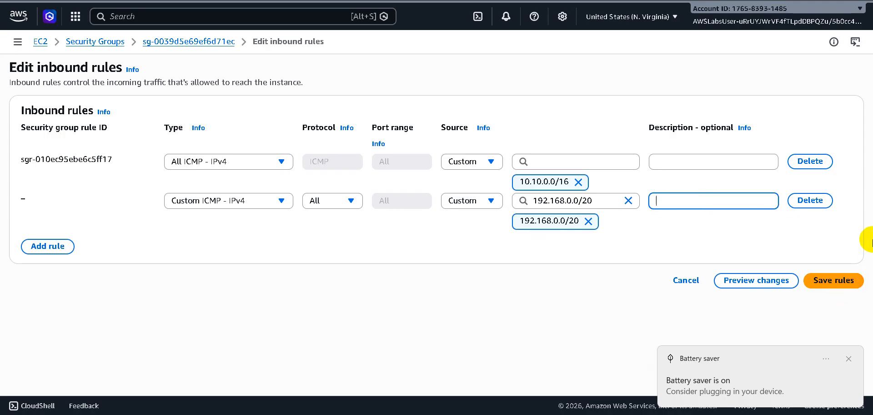
pyautogui.click(275, 202)
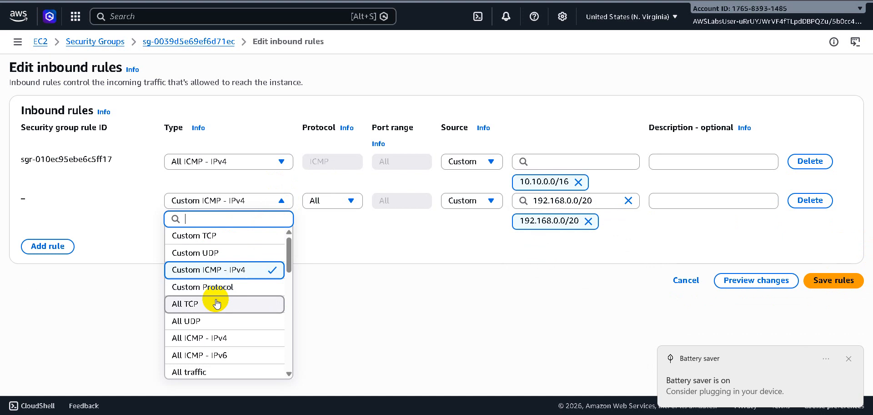
pyautogui.click(228, 345)
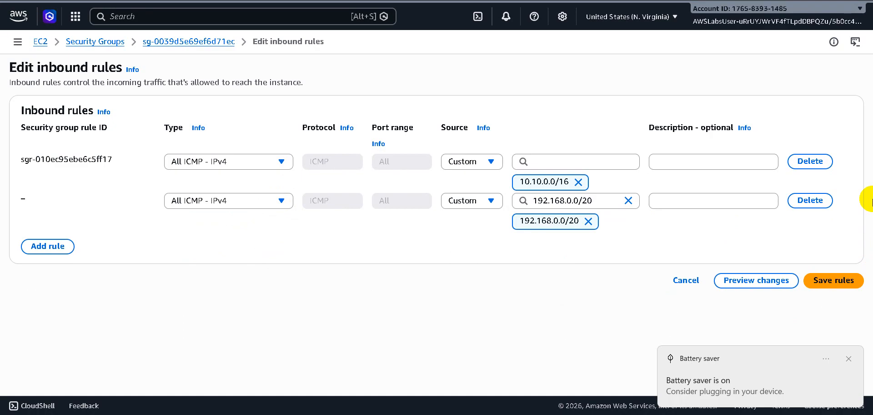
pyautogui.click(834, 284)
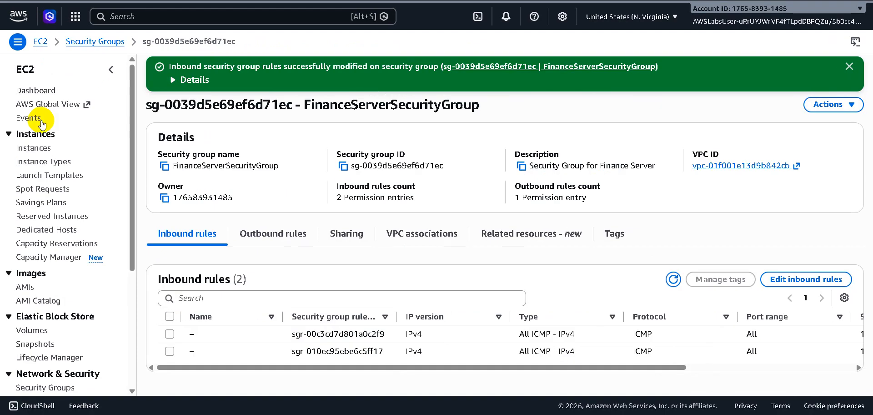
# Select only the DeveloperServer instance in the instances list and connect to it through SSM Session Manager.
pyautogui.click(39, 150)
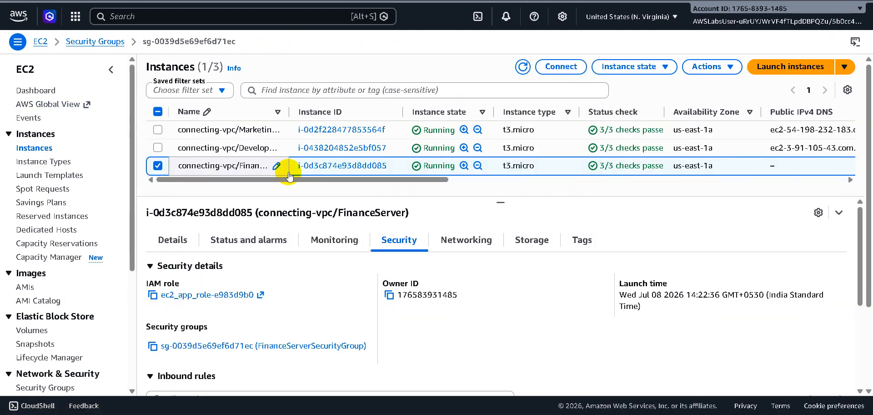
pyautogui.click(158, 147)
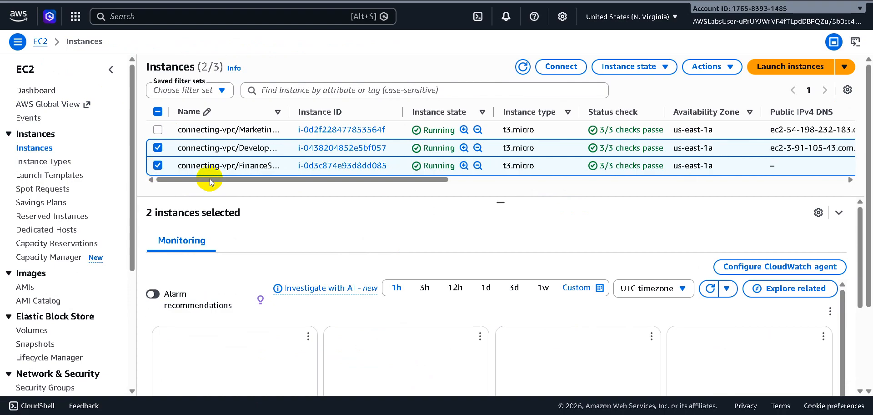
pyautogui.click(158, 165)
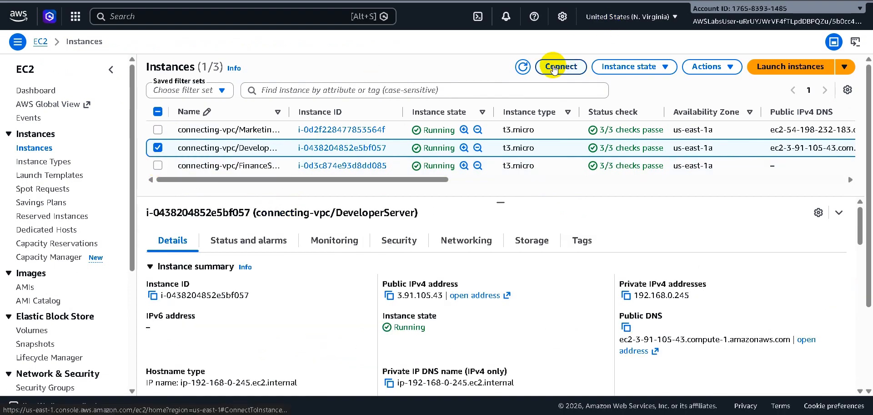
pyautogui.click(553, 67)
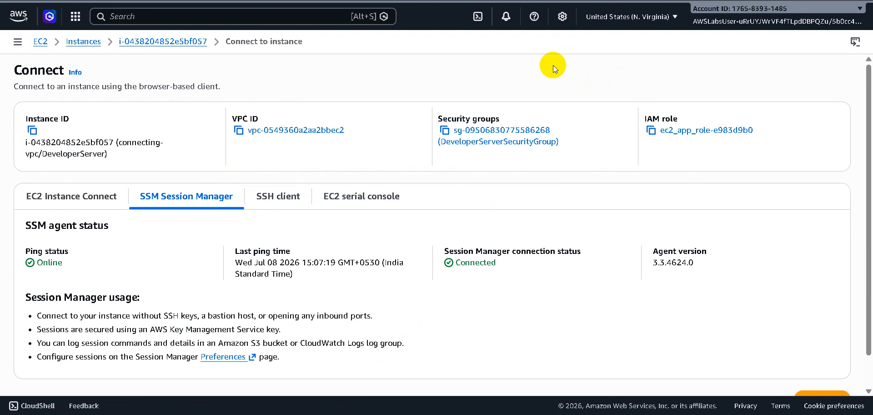
pyautogui.scroll(-1, 514, 272)
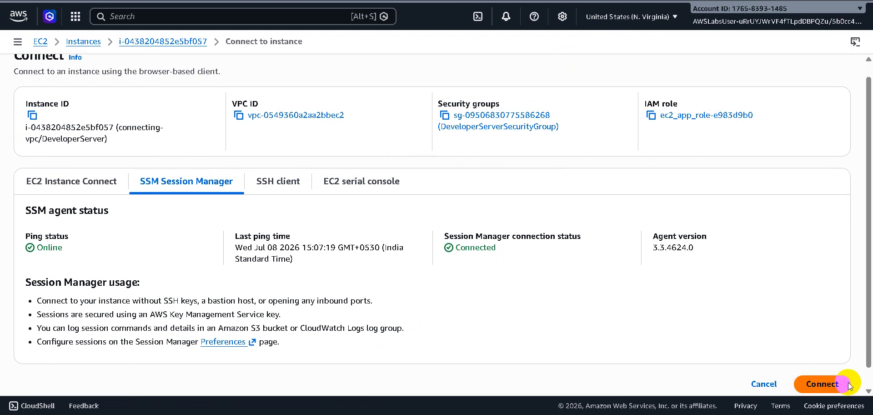
pyautogui.click(826, 387)
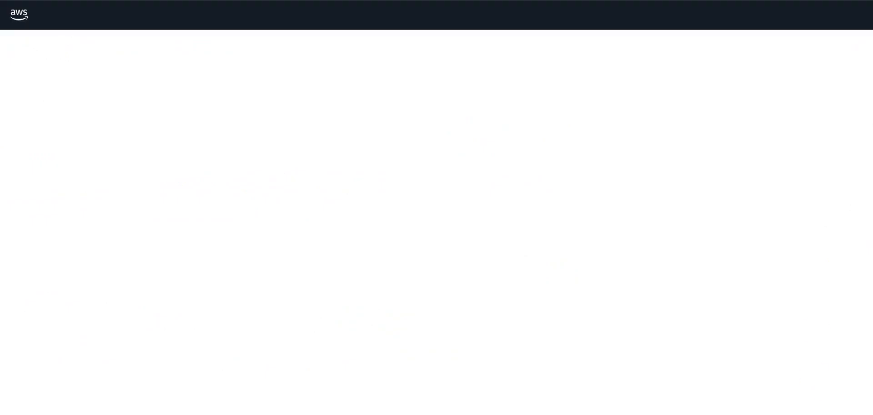
# Switch to Notepad, copy the finance server's private IP 172.31.0.197 and minimize the note.
pyautogui.hotkey('alt', 'Tab')
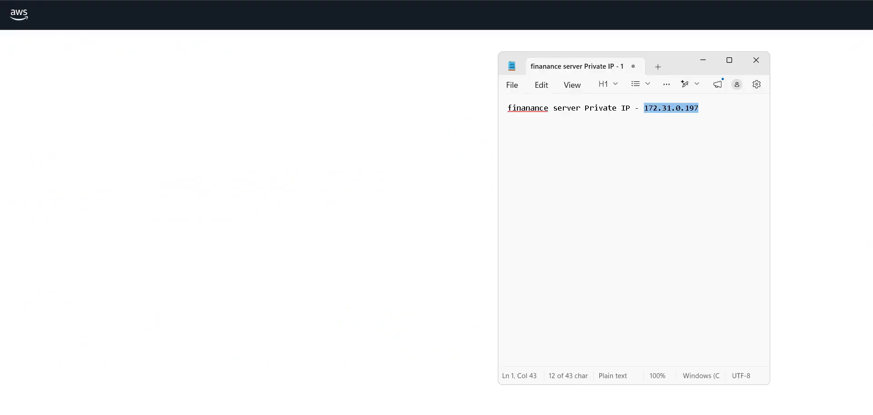
pyautogui.rightClick(662, 110)
pyautogui.click(718, 133)
pyautogui.click(703, 61)
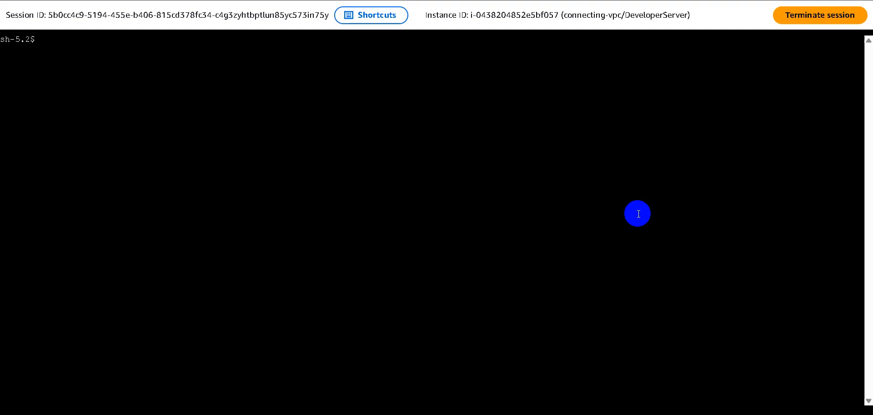
# Ping 172.31.0.197 from the DeveloperServer session to test connectivity to FinanceServer, and stop the ping after several packets.
pyautogui.write('ing')
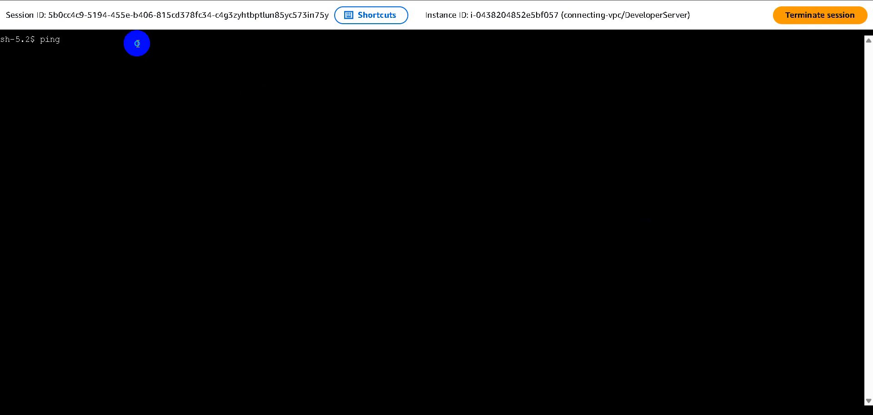
pyautogui.rightClick(138, 43)
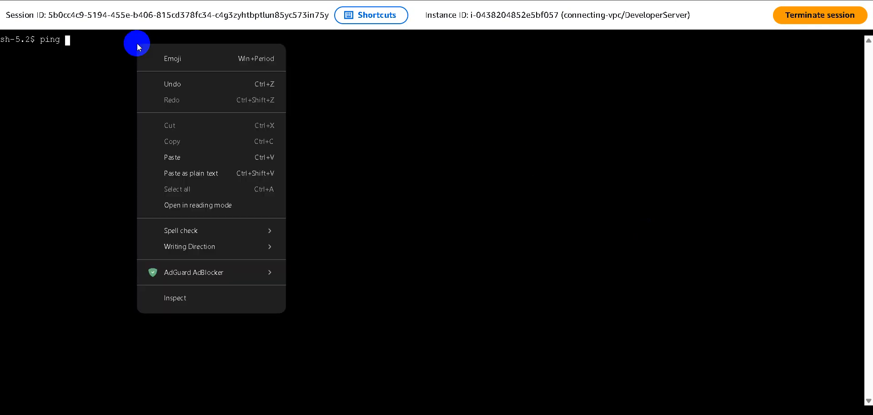
pyautogui.click(177, 159)
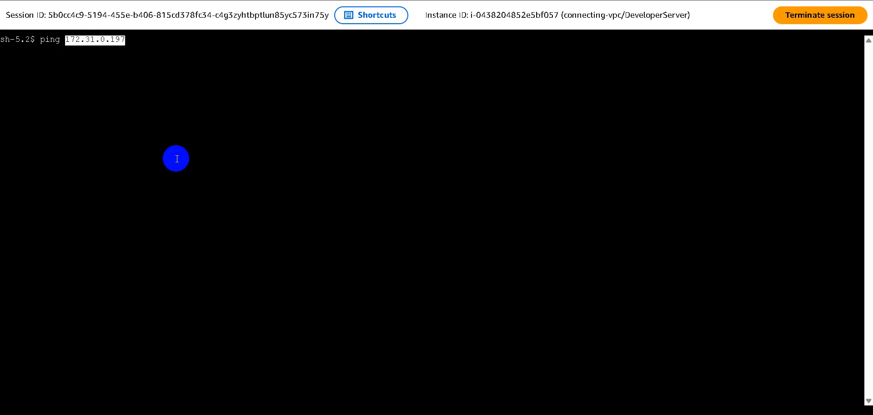
pyautogui.press('Return')
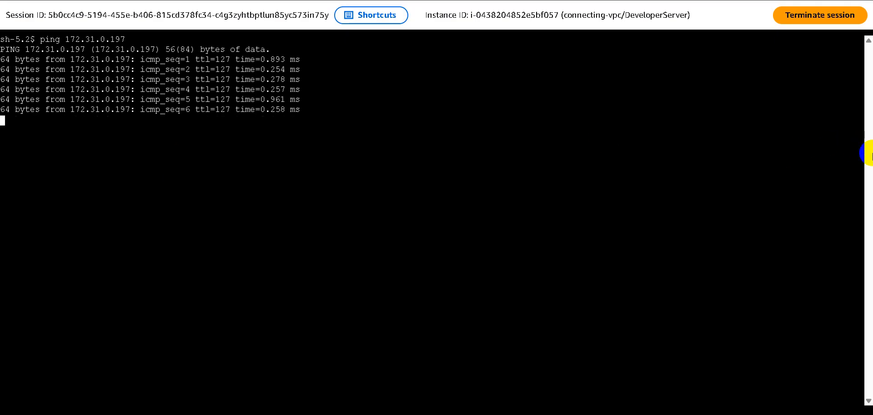
pyautogui.hotkey('ctrl', 'c')
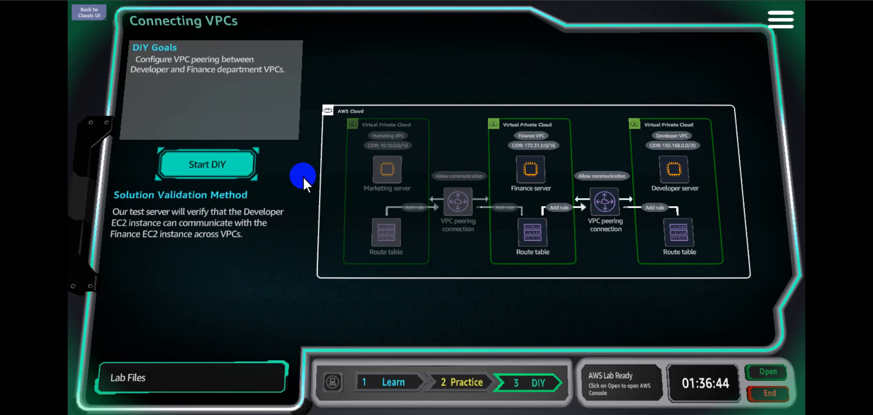
pyautogui.click(206, 167)
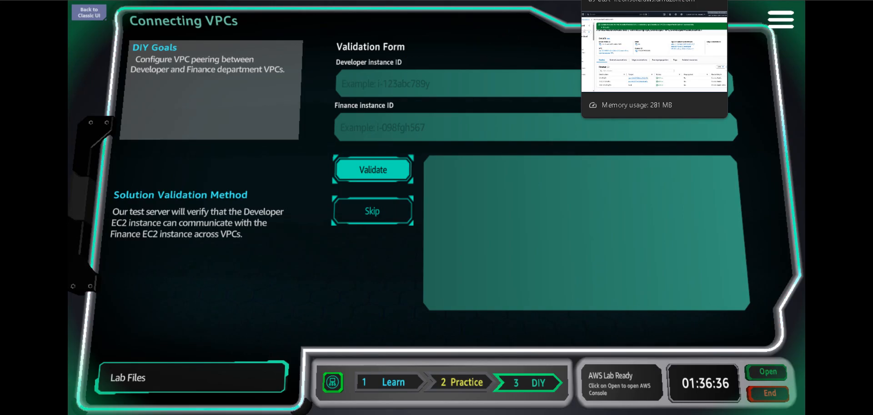
pyautogui.click(624, 0)
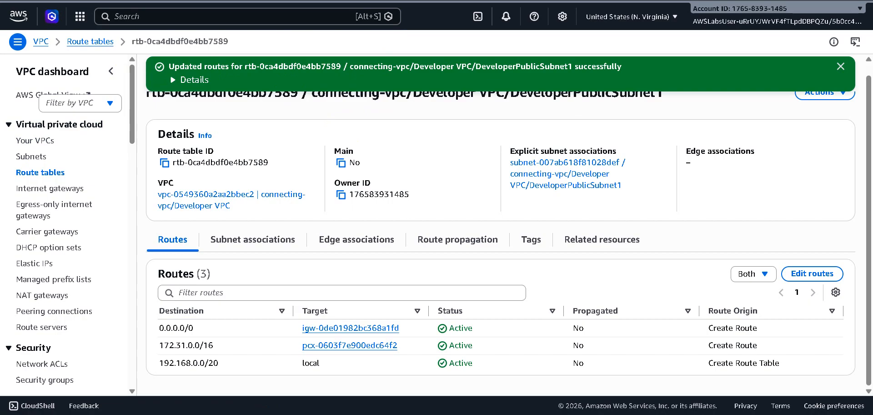
pyautogui.click(412, 0)
pyautogui.click(318, 0)
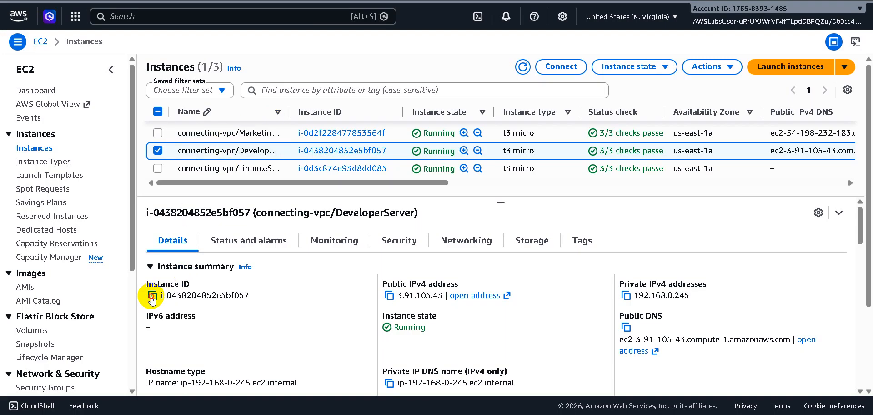
pyautogui.click(152, 296)
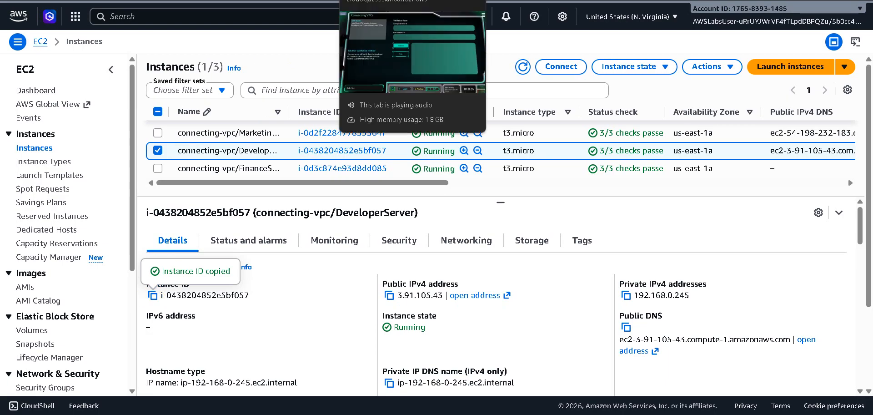
pyautogui.click(391, 0)
pyautogui.click(392, 80)
pyautogui.hotkey('ctrl', 'v')
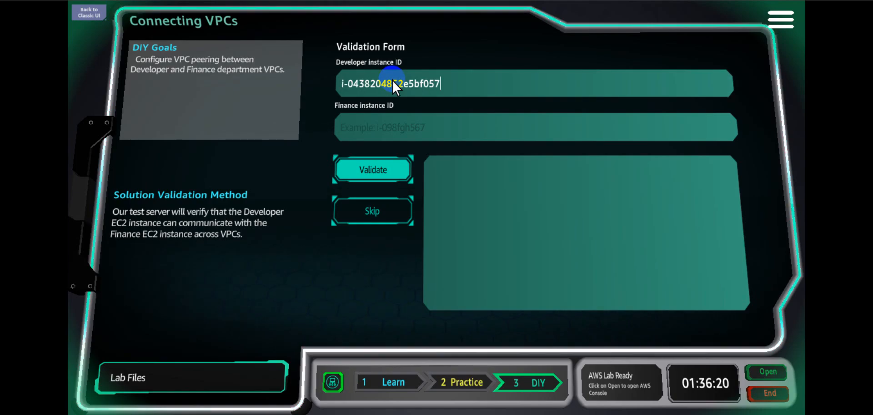
# Copy the FinanceServer instance ID i-0d3c874e93d8dd085 from the EC2 instances list into the validation form's Finance instance ID.
pyautogui.click(491, 0)
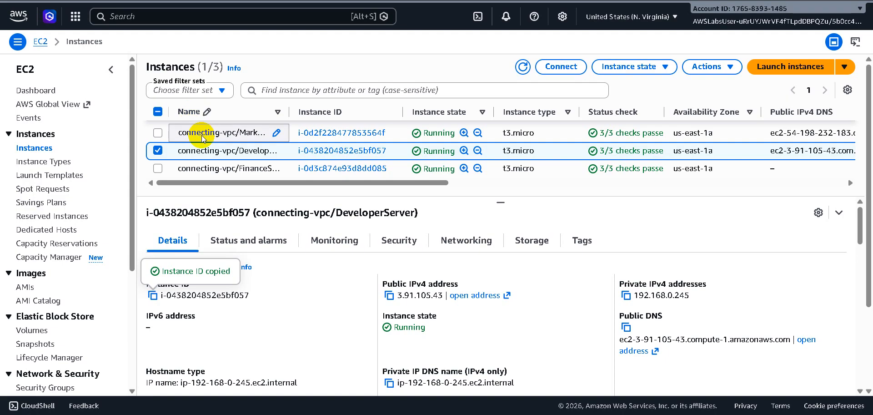
pyautogui.click(159, 170)
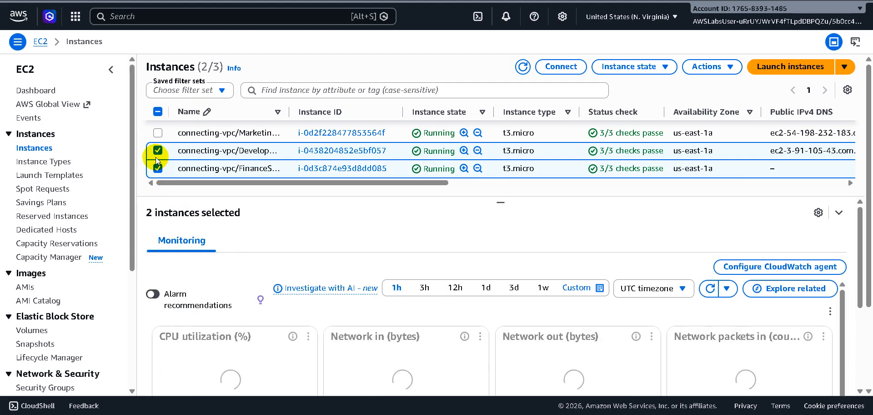
pyautogui.click(157, 153)
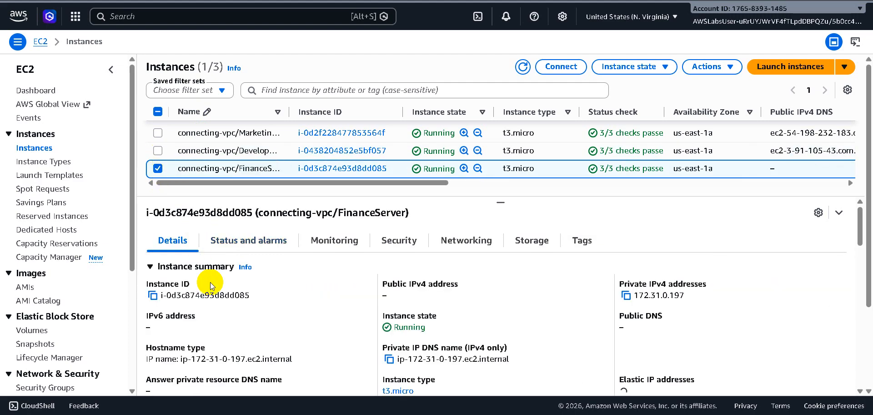
pyautogui.click(153, 296)
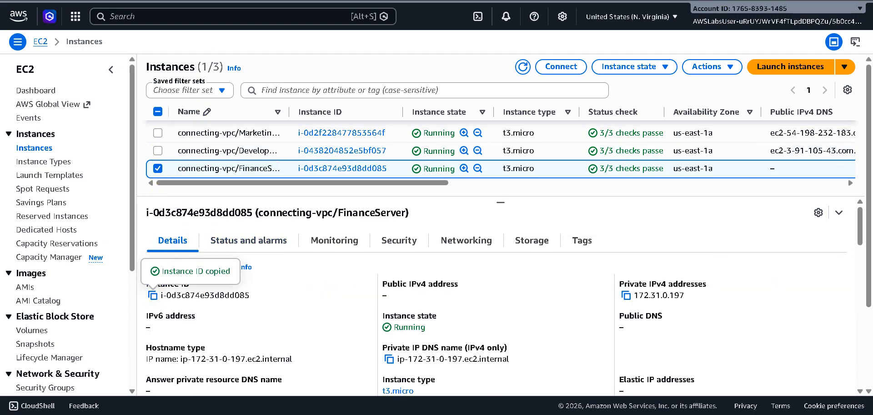
pyautogui.click(241, 1)
pyautogui.click(364, 127)
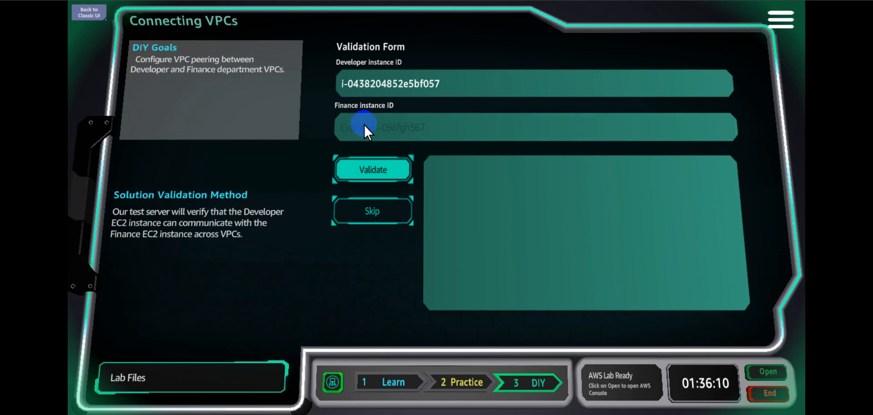
pyautogui.hotkey('ctrl', 'v')
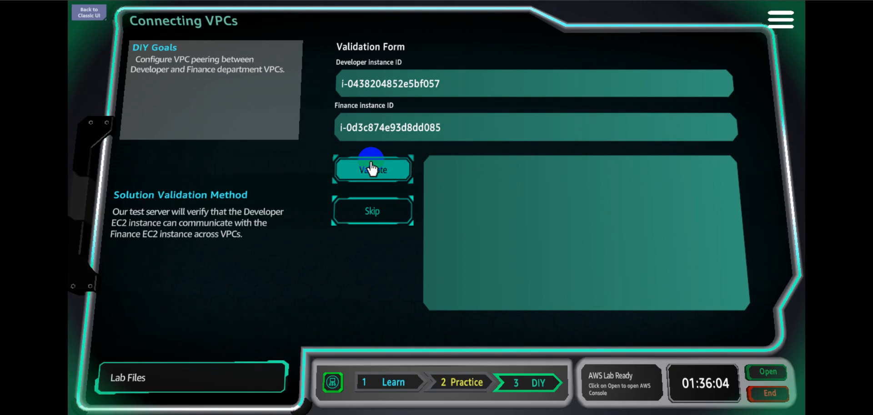
# Validate the DIY solution and exit the Solution Center.
pyautogui.click(372, 164)
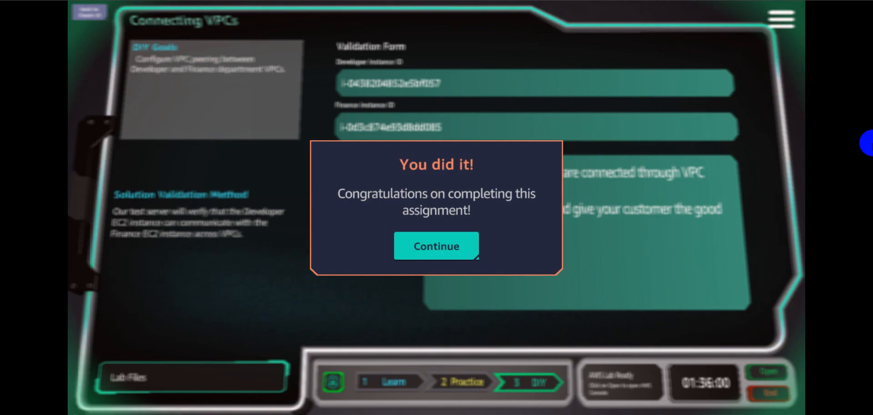
pyautogui.click(426, 247)
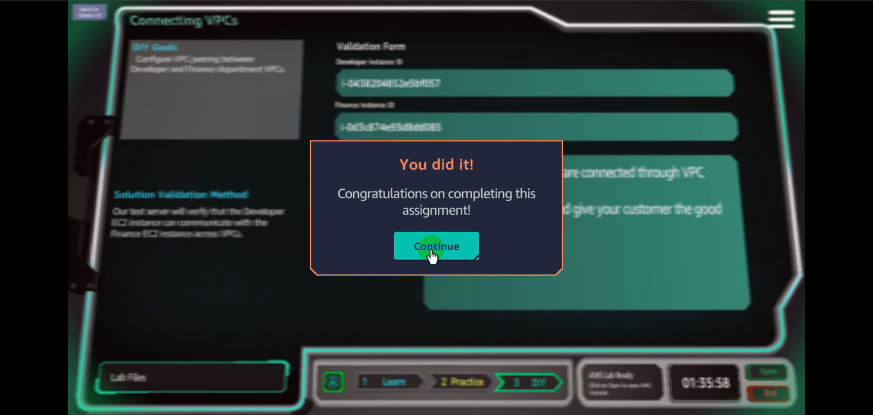
pyautogui.click(432, 249)
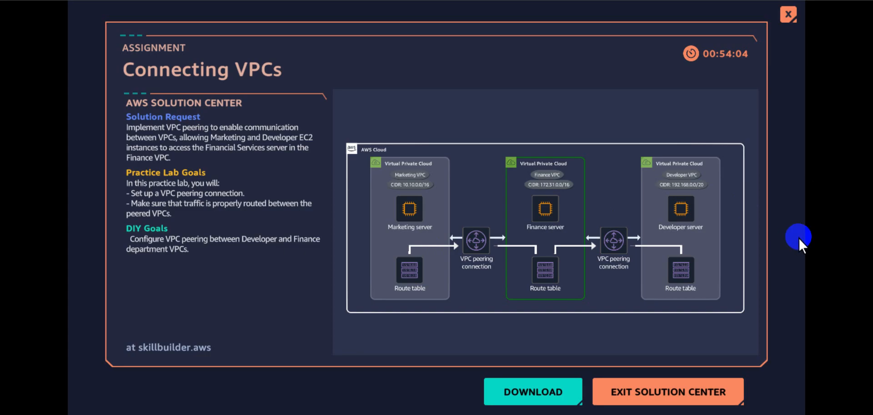
pyautogui.click(629, 393)
pyautogui.click(404, 233)
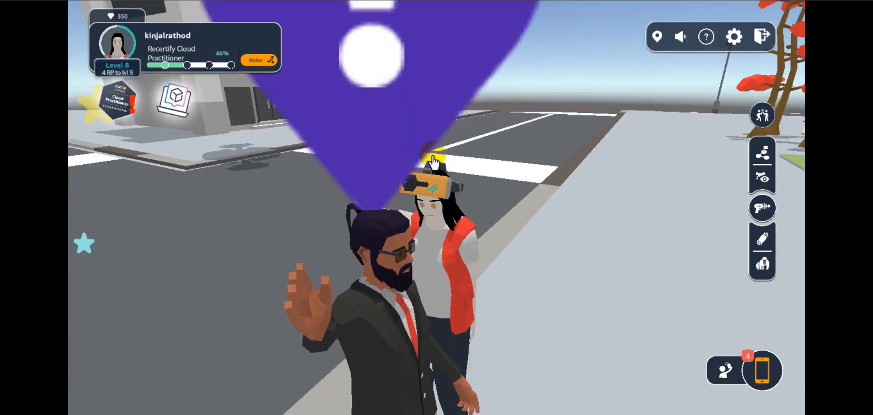
# Open the Connecting VPCs client conversation and collect the third building option, the castle, as the reward.
pyautogui.click(433, 155)
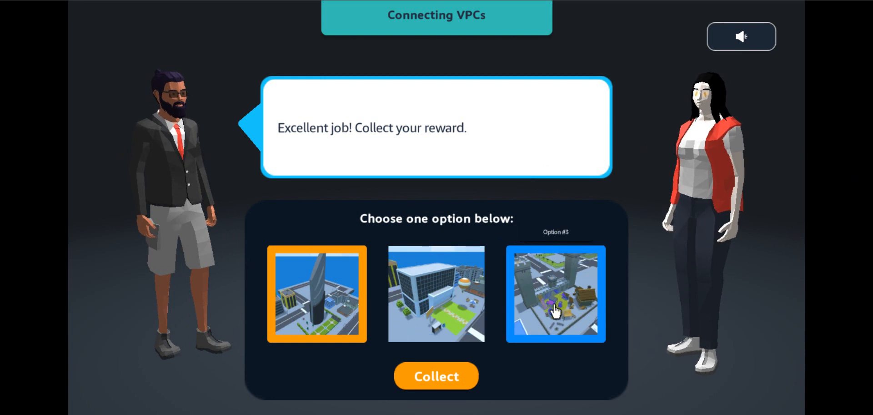
pyautogui.click(461, 293)
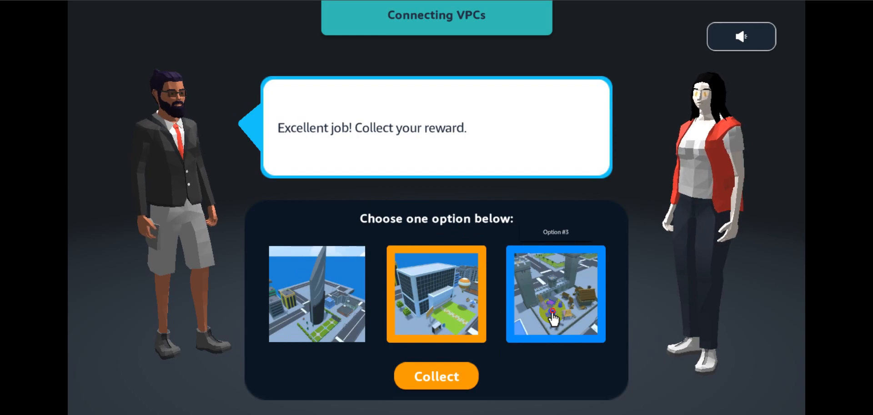
pyautogui.click(554, 318)
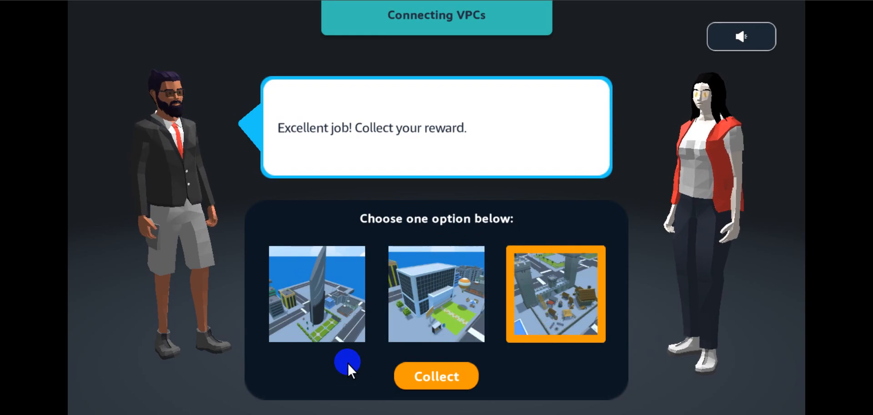
pyautogui.click(434, 378)
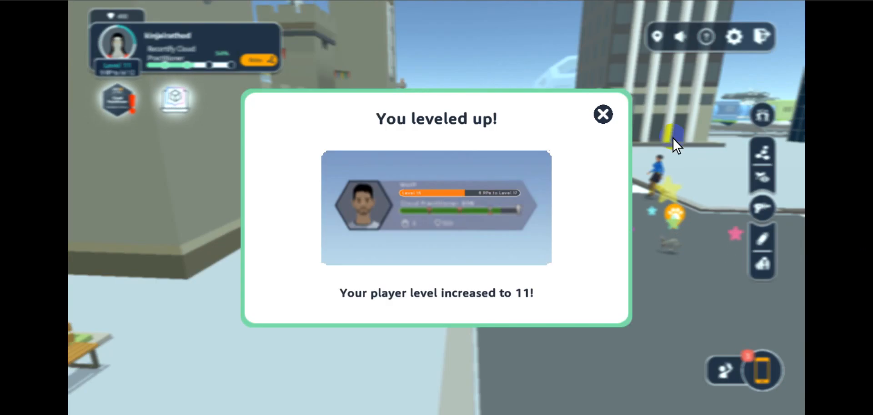
# Dismiss the player and builder level-up messages and rate Connecting VPCs five stars.
pyautogui.click(602, 114)
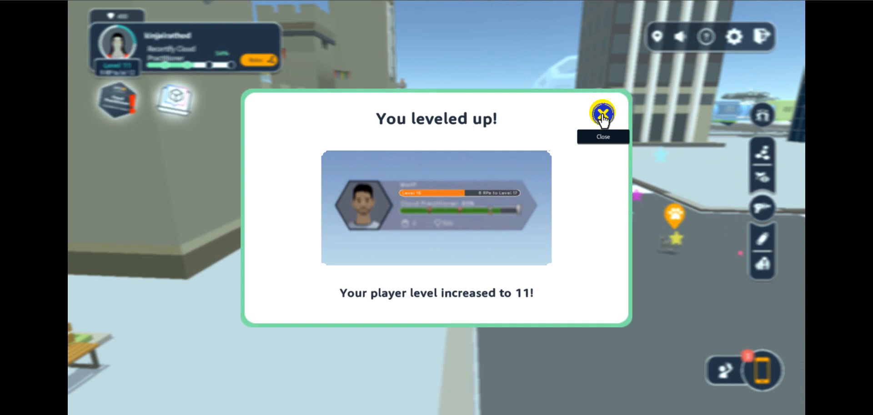
pyautogui.click(603, 115)
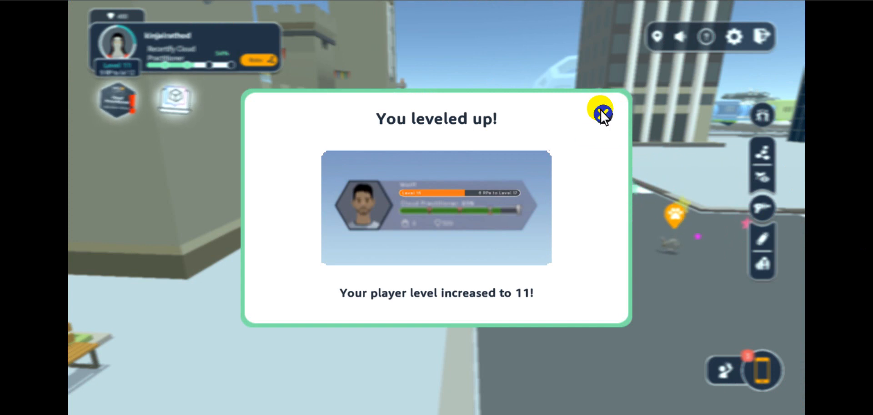
pyautogui.click(603, 114)
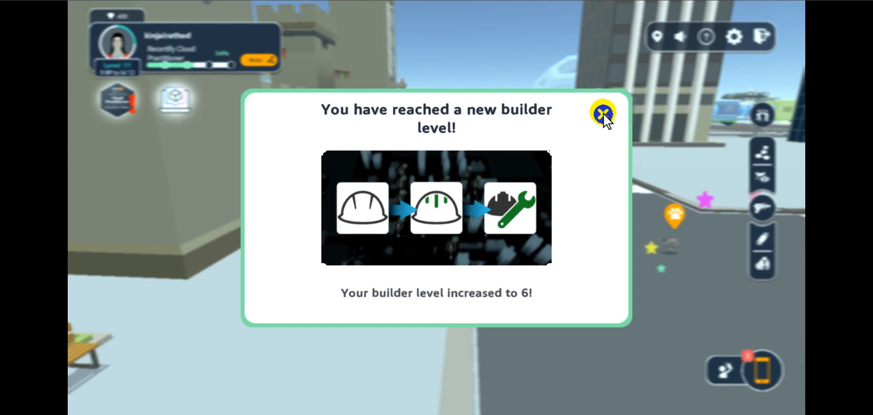
pyautogui.click(603, 114)
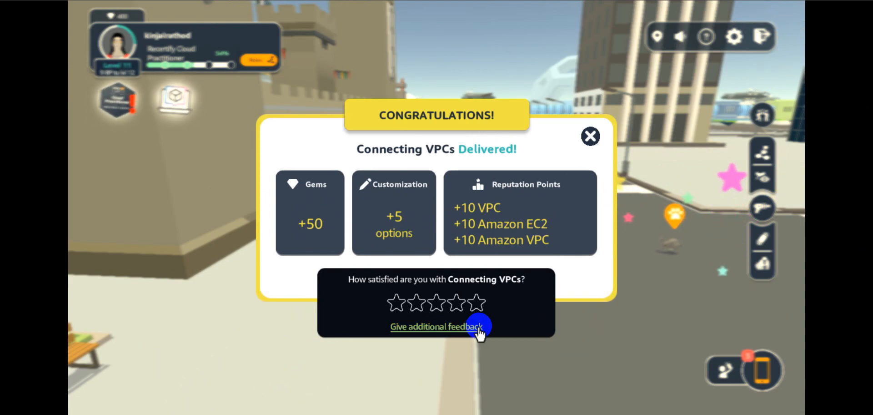
pyautogui.click(477, 302)
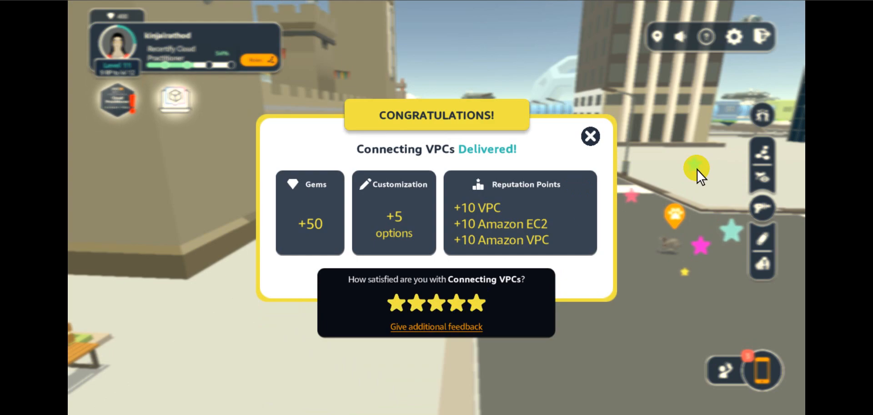